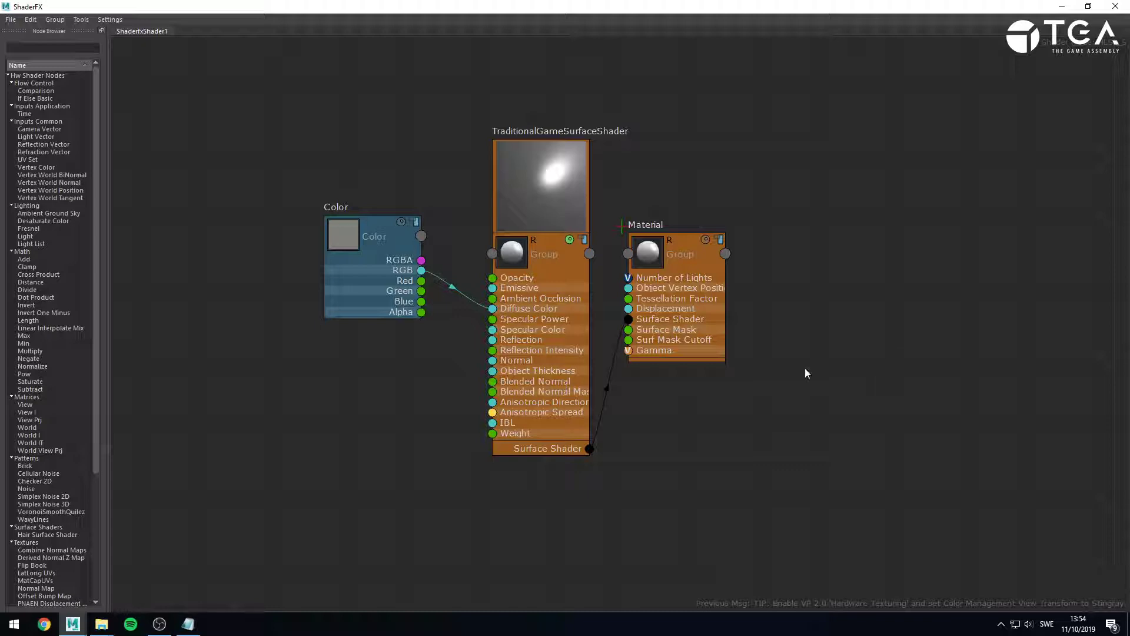
Search 'text' in the Node Browser and place a Texture Map node left of the Color node.
{"action": "middle_click_drag", "start_coordinate": [518, 310], "coordinate": [564, 335]}
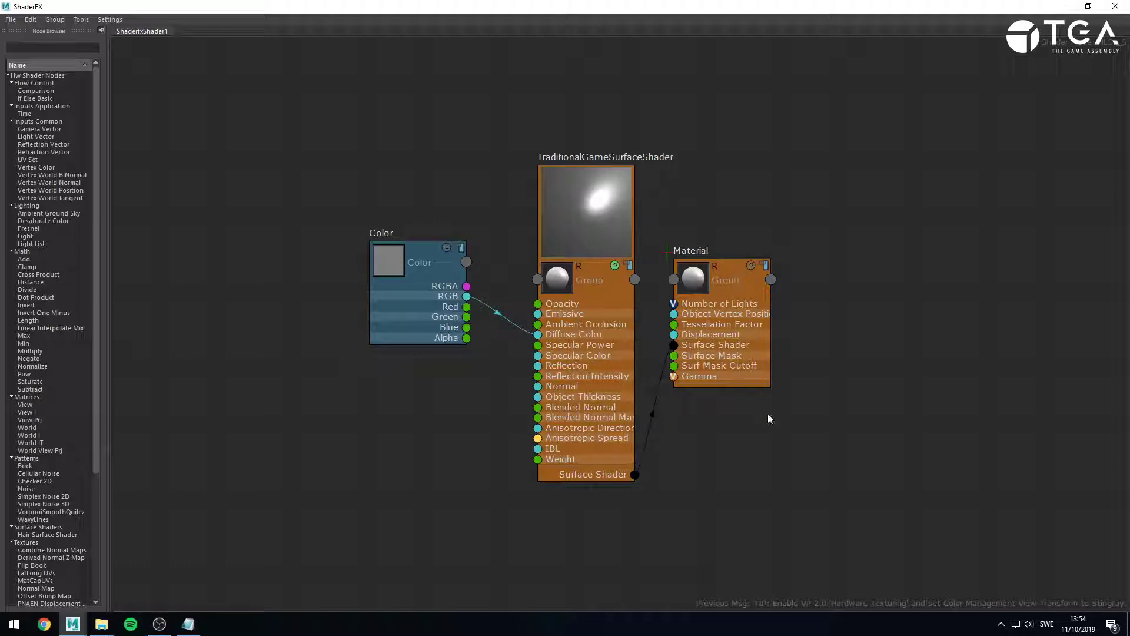
{"action": "scroll", "coordinate": [455, 422], "scroll_direction": "up", "scroll_amount": 1}
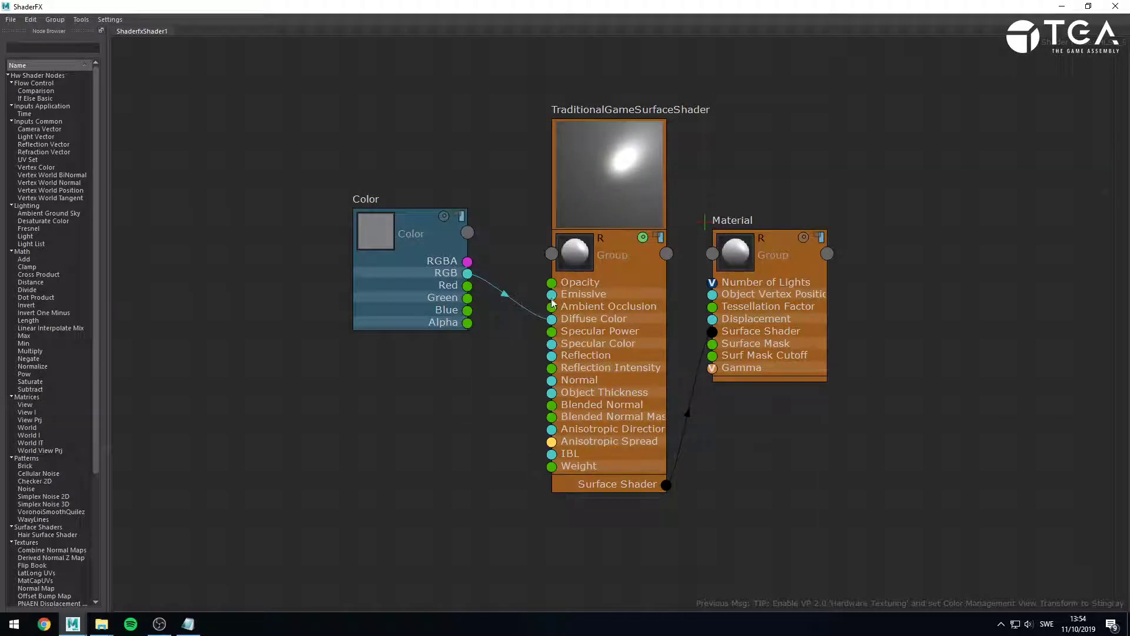
{"action": "left_click_drag", "start_coordinate": [416, 298], "coordinate": [415, 296]}
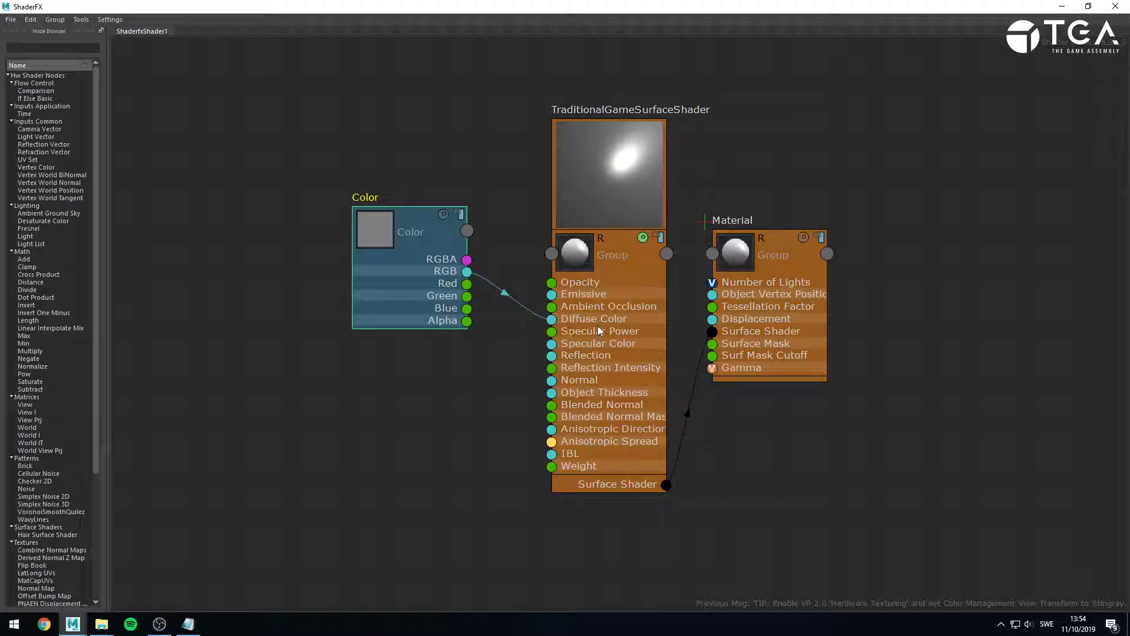
{"action": "left_click", "coordinate": [402, 425]}
{"action": "scroll", "coordinate": [380, 376], "scroll_direction": "down", "scroll_amount": 1}
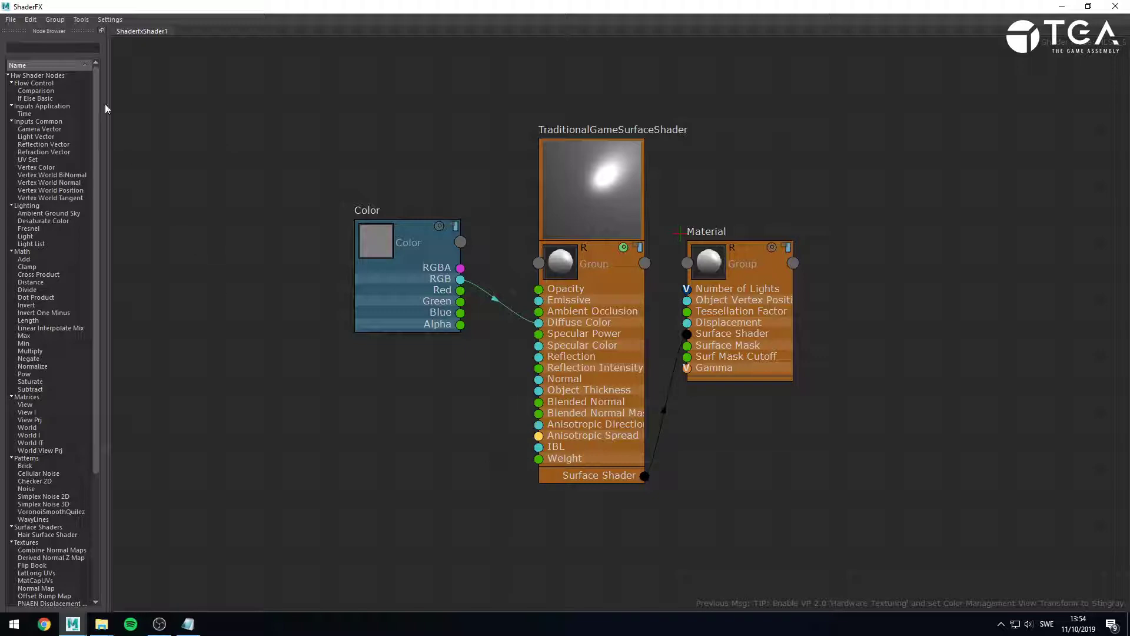
{"action": "left_click", "coordinate": [56, 47]}
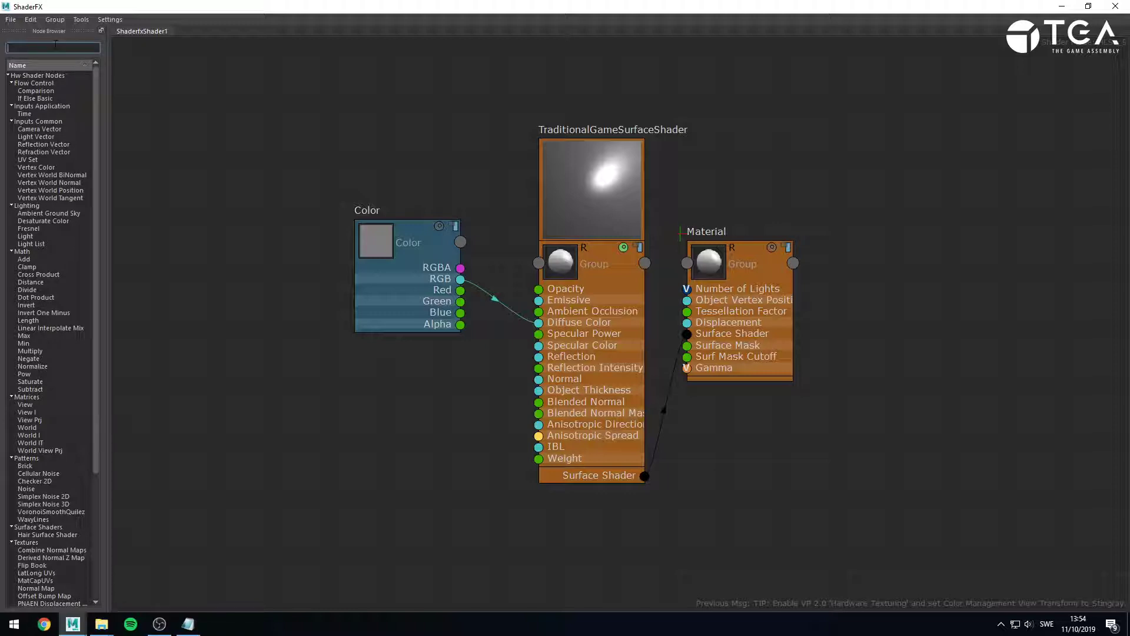
{"action": "type", "text": "te"}
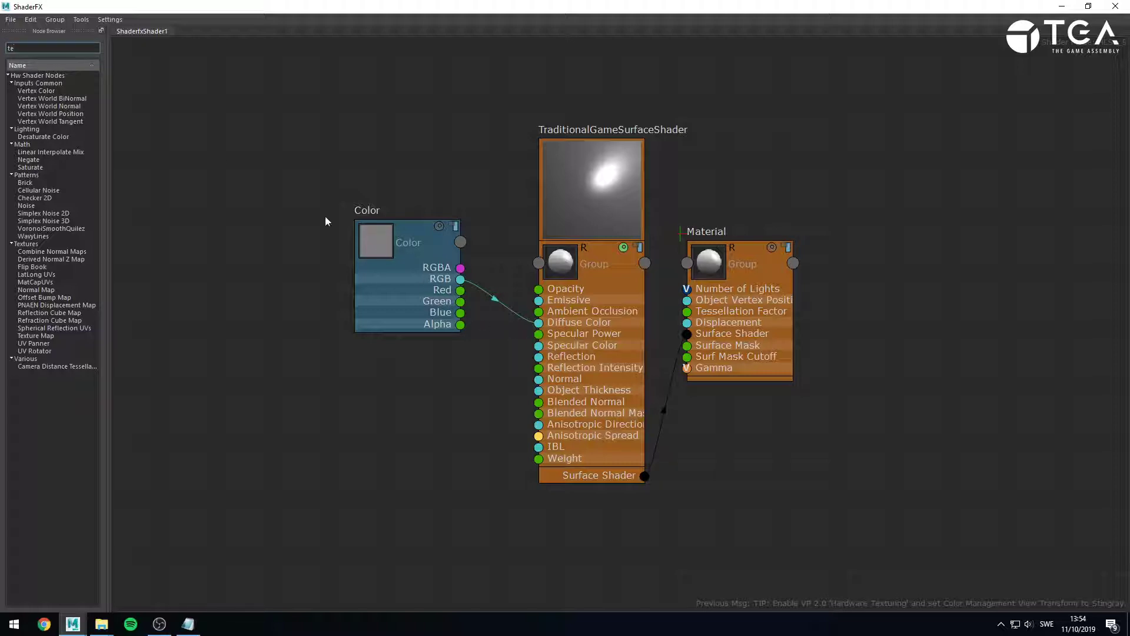
{"action": "type", "text": "xt"}
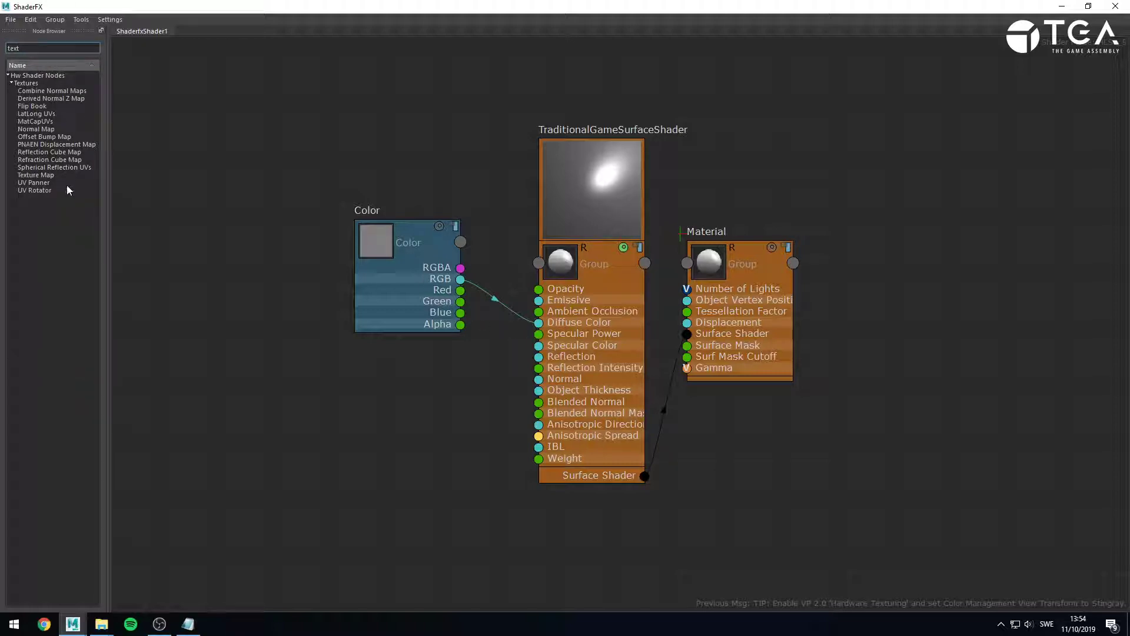
{"action": "left_click_drag", "start_coordinate": [36, 175], "coordinate": [210, 305]}
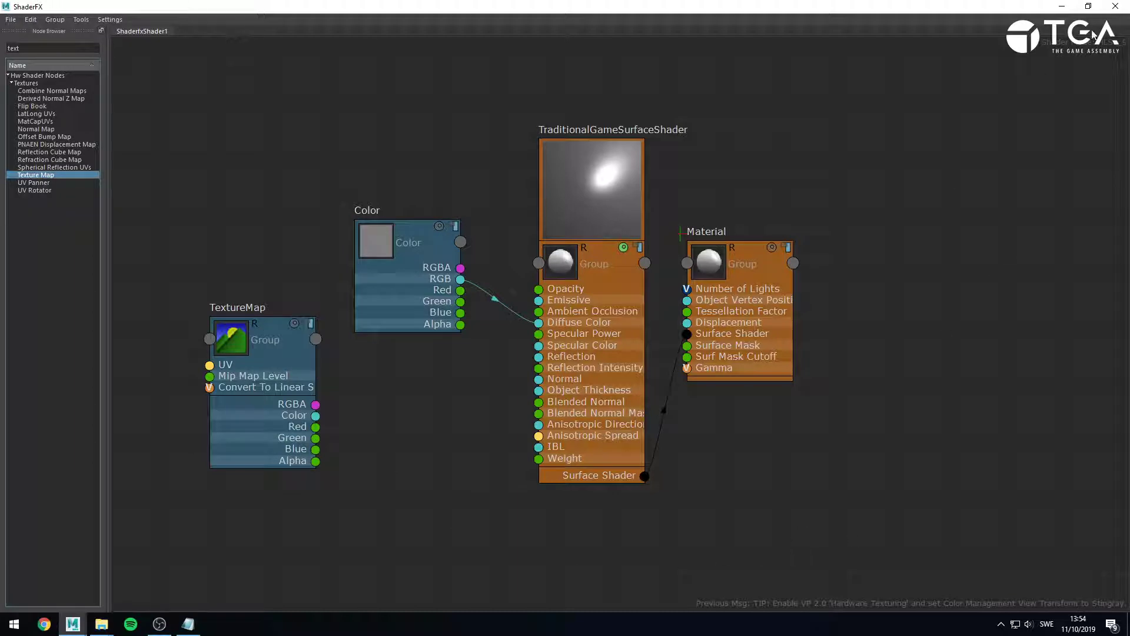
Enable Settings > Show Property Panel and check the TextureMap node's properties.
{"action": "left_click", "coordinate": [109, 20]}
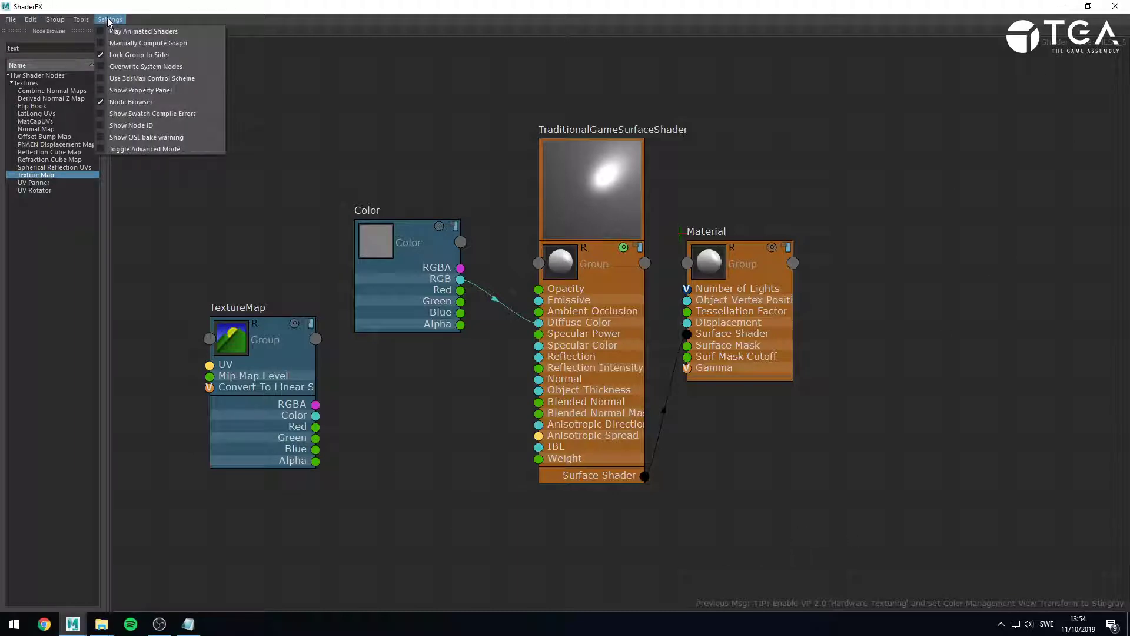
{"action": "left_click", "coordinate": [398, 273]}
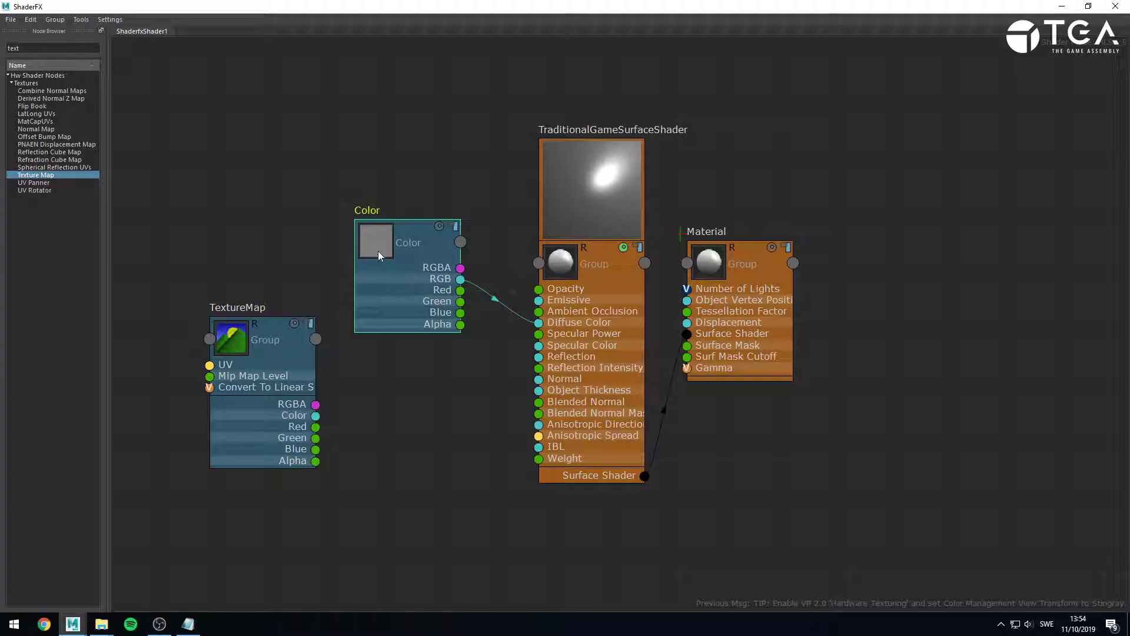
{"action": "left_click", "coordinate": [108, 20]}
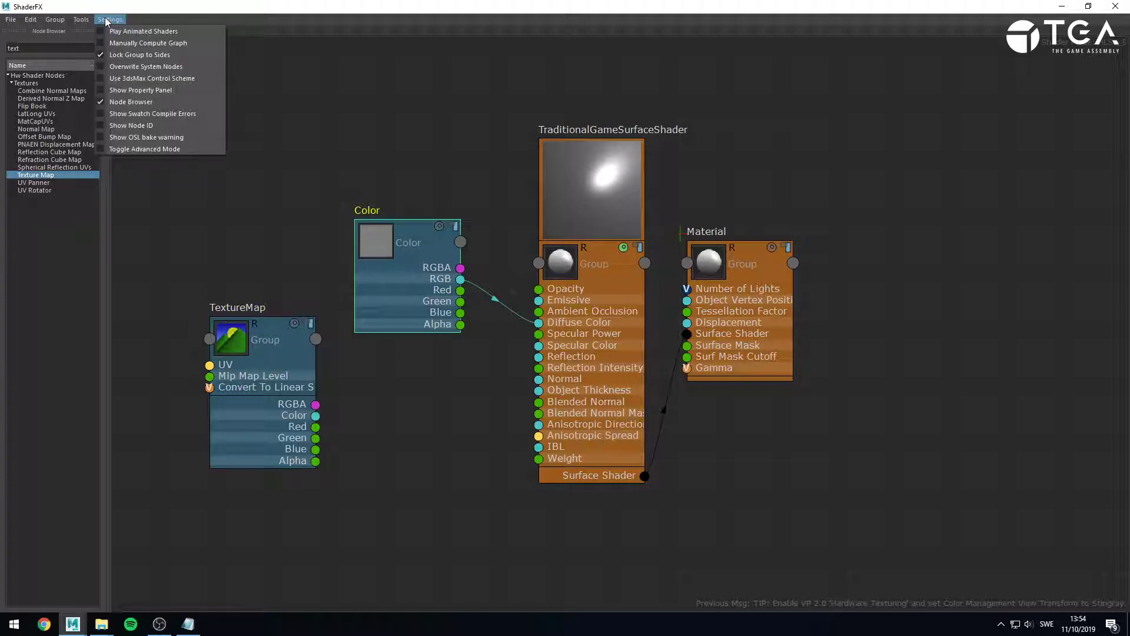
{"action": "left_click", "coordinate": [155, 93]}
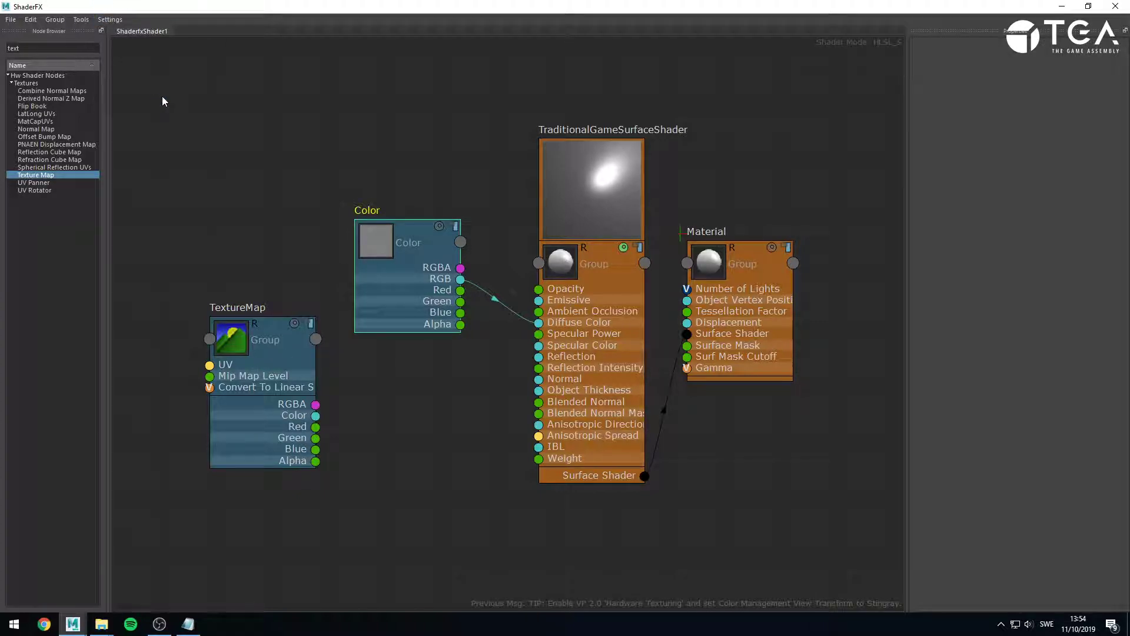
{"action": "left_click", "coordinate": [287, 377]}
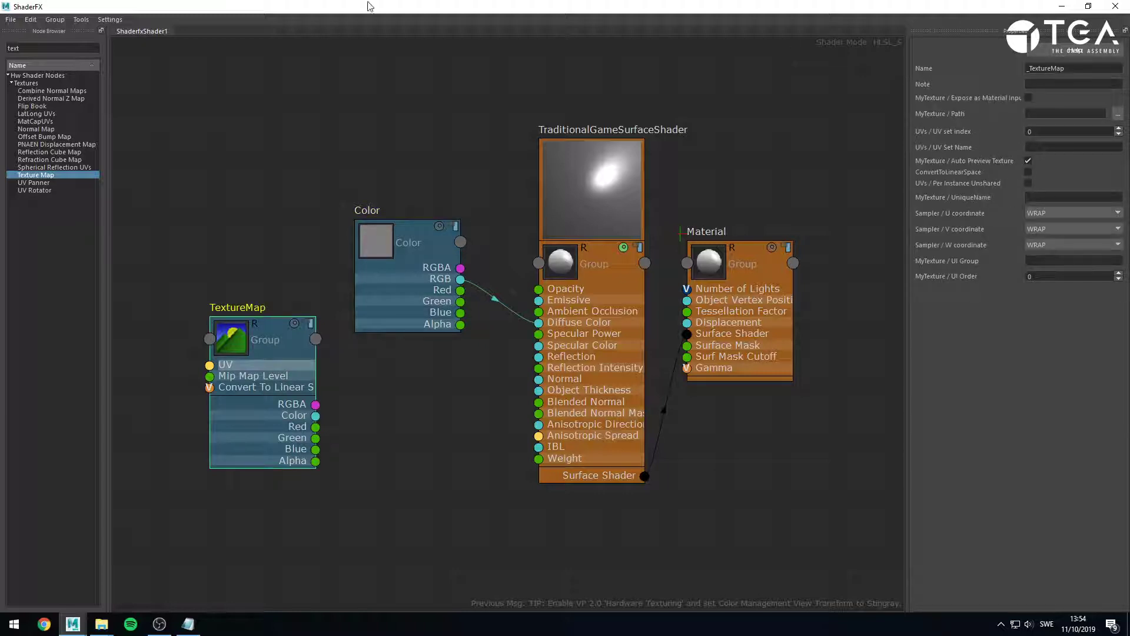
{"action": "left_click", "coordinate": [411, 467]}
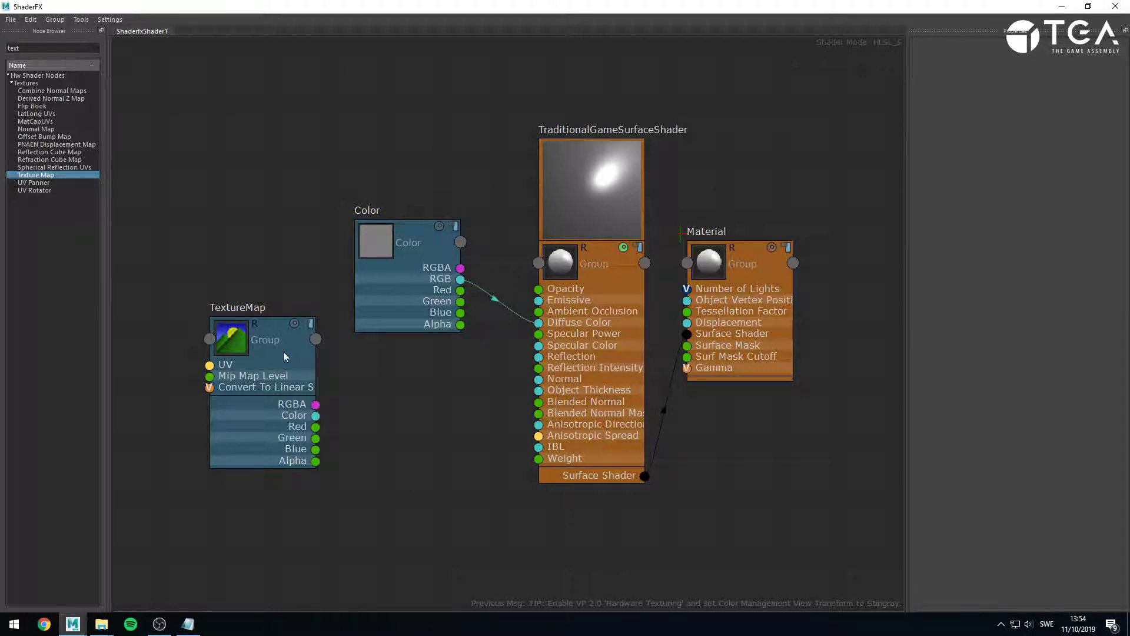
Move Color up, wire TextureMap's Color output into Diffuse Color, and place TextureMap below Color.
{"action": "left_click_drag", "start_coordinate": [434, 280], "coordinate": [312, 115]}
{"action": "scroll", "coordinate": [327, 166], "scroll_direction": "down", "scroll_amount": 2}
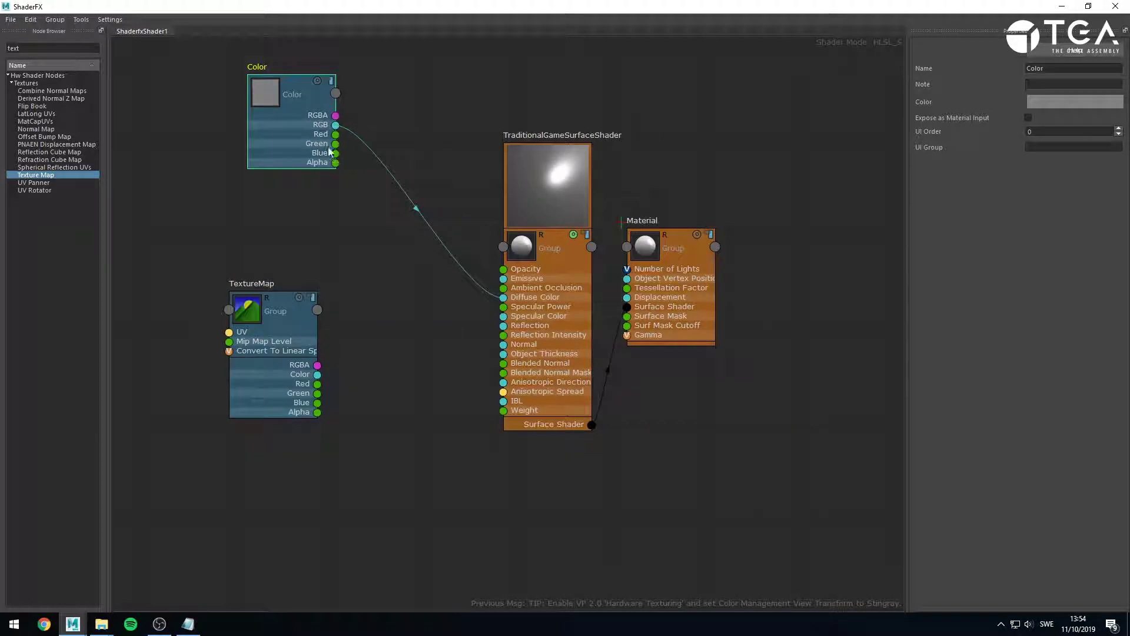
{"action": "middle_click_drag", "start_coordinate": [349, 116], "coordinate": [431, 253]}
{"action": "left_click_drag", "start_coordinate": [378, 277], "coordinate": [347, 138]}
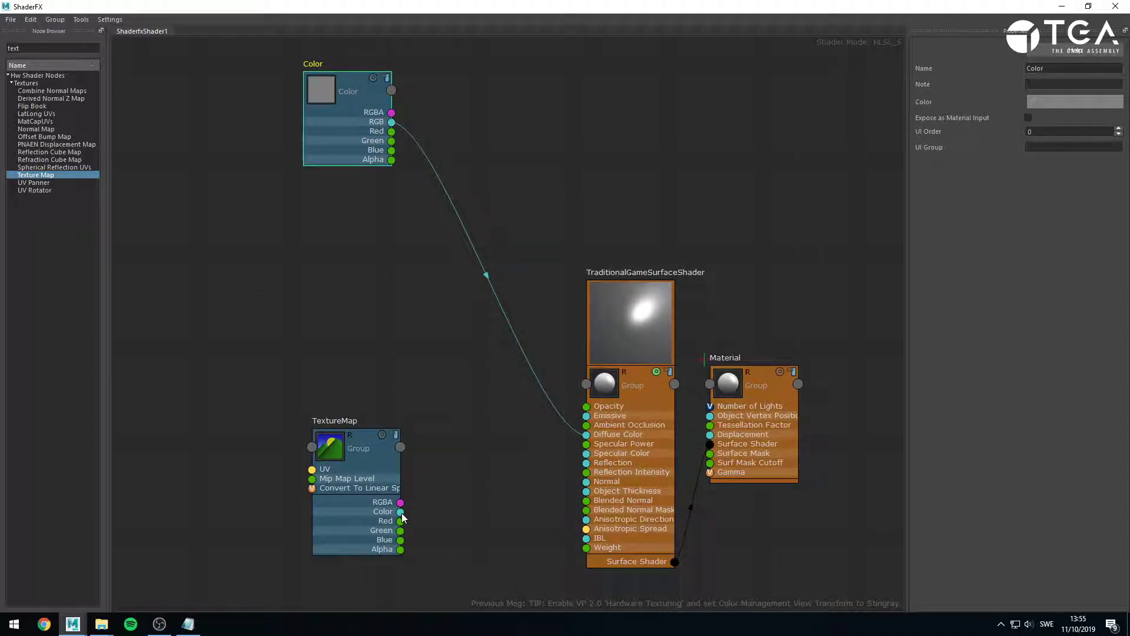
{"action": "left_click_drag", "start_coordinate": [400, 511], "coordinate": [587, 434]}
{"action": "left_click_drag", "start_coordinate": [367, 474], "coordinate": [398, 303]}
{"action": "middle_click_drag", "start_coordinate": [412, 442], "coordinate": [405, 380]}
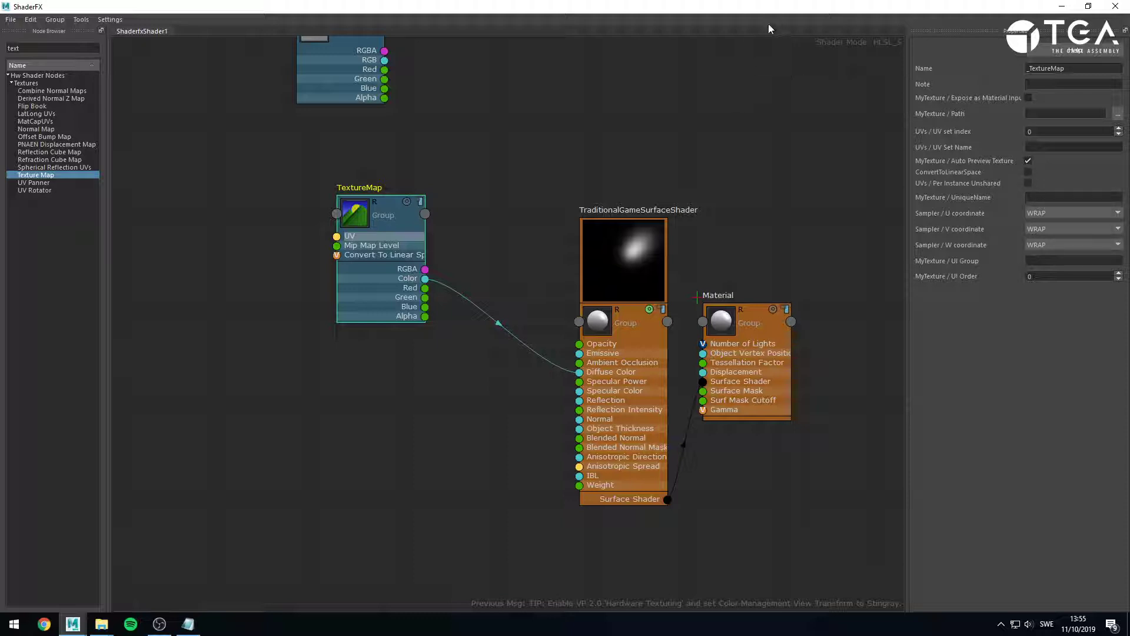
Float the ShaderFX window, frame all graph nodes, then close the editor.
{"action": "left_click_drag", "start_coordinate": [936, 6], "coordinate": [490, 167]}
{"action": "scroll", "coordinate": [356, 327], "scroll_direction": "down", "scroll_amount": 3}
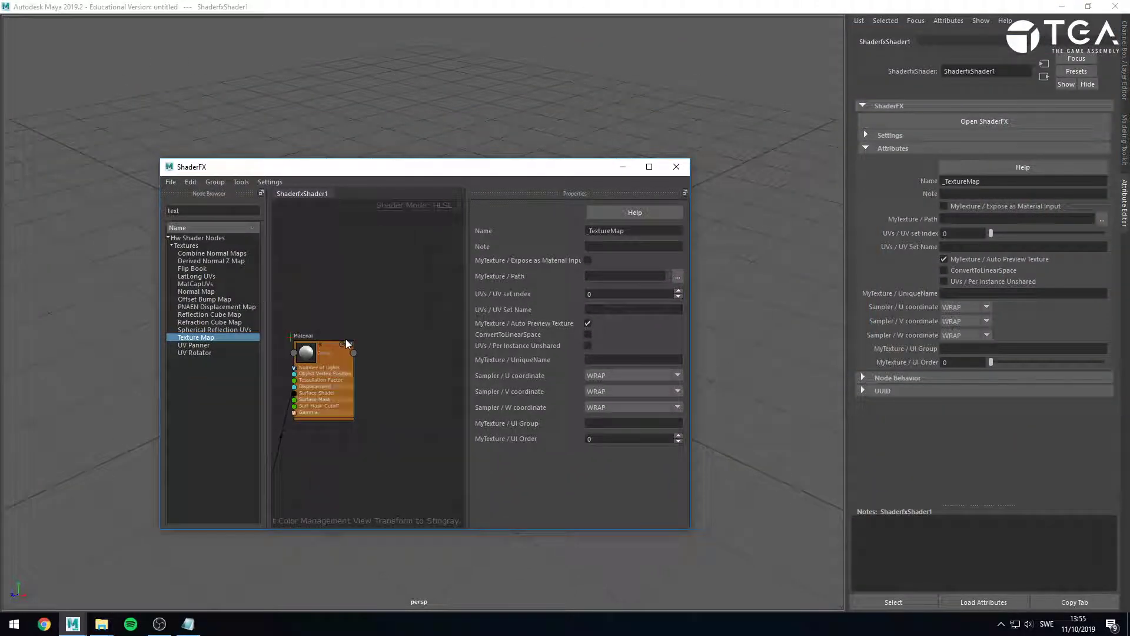
{"action": "scroll", "coordinate": [345, 339], "scroll_direction": "down", "scroll_amount": 2}
{"action": "middle_click_drag", "start_coordinate": [320, 313], "coordinate": [402, 330]}
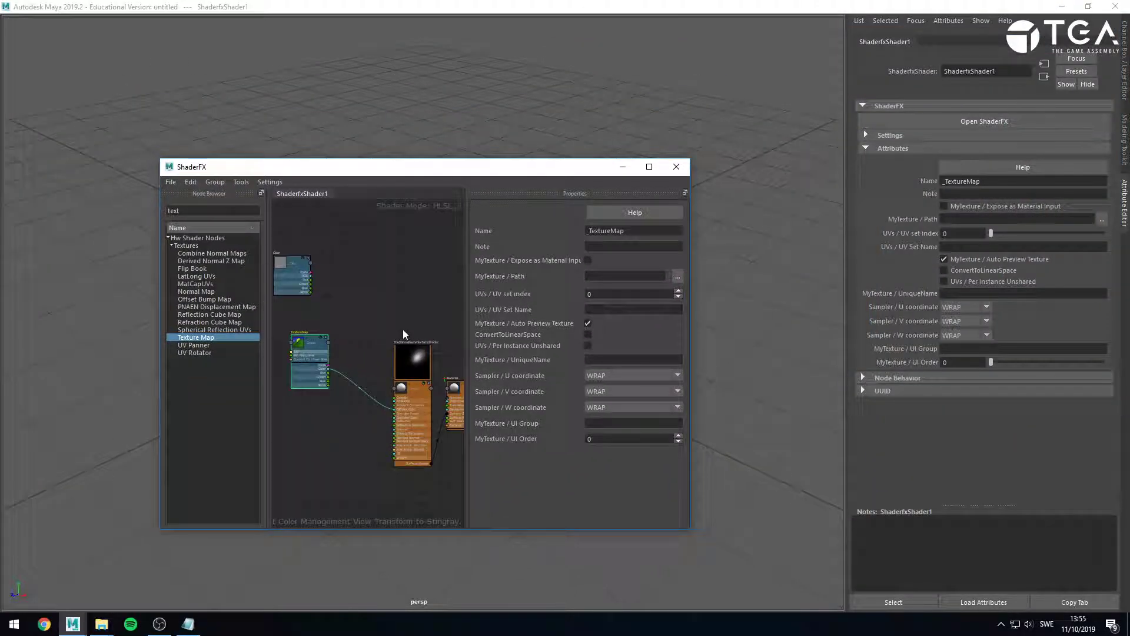
{"action": "left_click", "coordinate": [398, 291]}
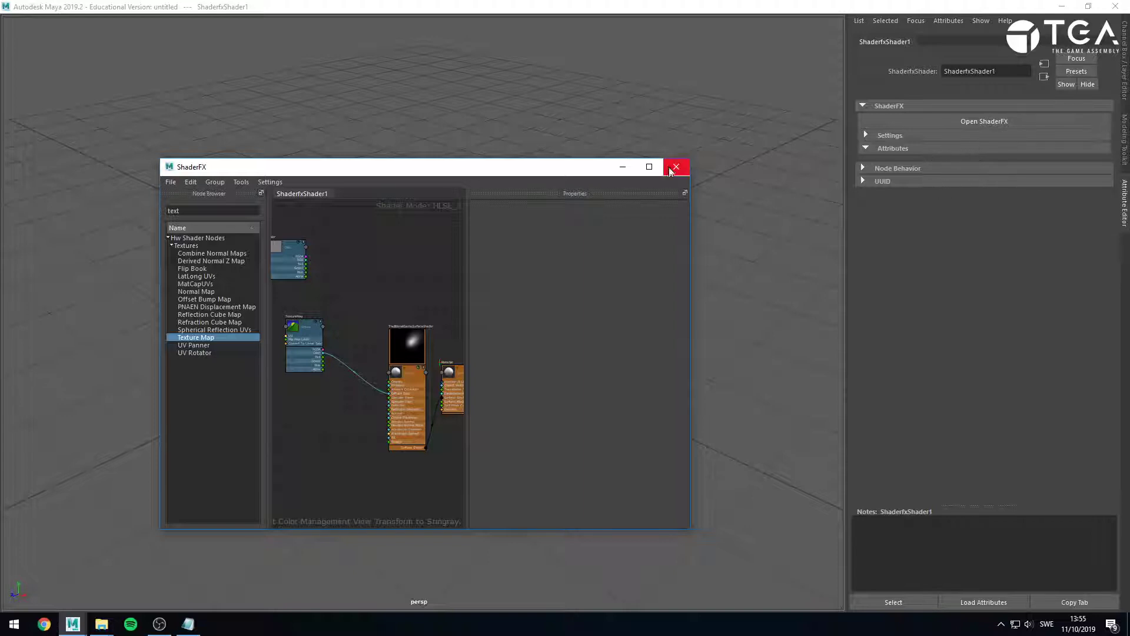
{"action": "left_click_drag", "start_coordinate": [566, 168], "coordinate": [453, 159]}
{"action": "left_click", "coordinate": [567, 159]}
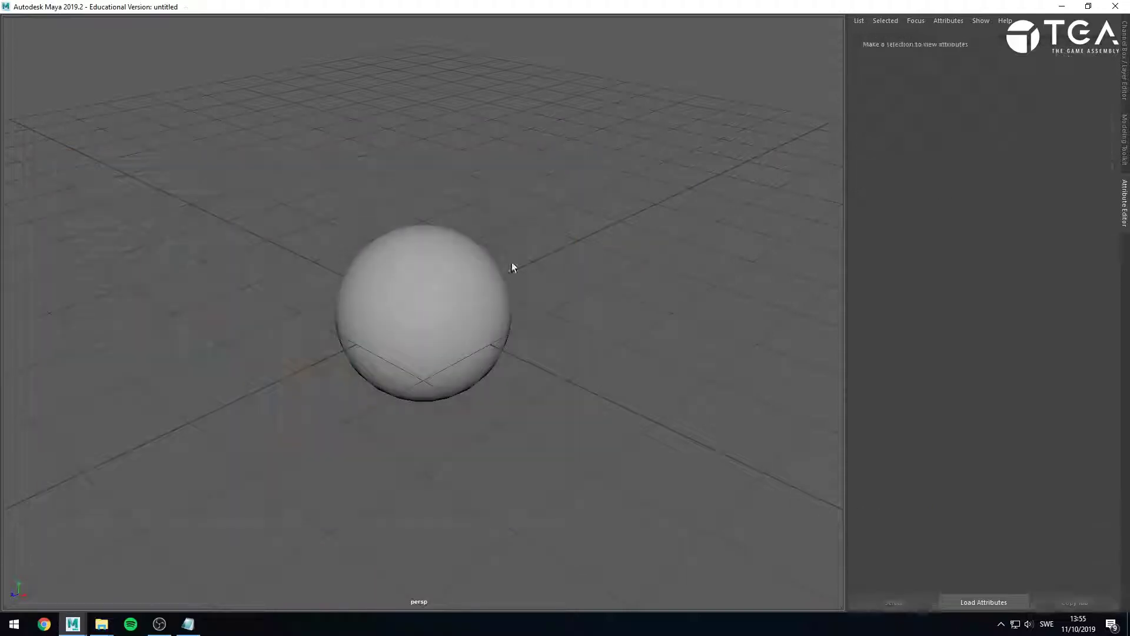
Select the sphere and inspect its ShaderfxShader1 attributes, which list no exposed inputs.
{"action": "left_click", "coordinate": [475, 277]}
{"action": "left_click", "coordinate": [1047, 42]}
{"action": "left_click", "coordinate": [986, 122]}
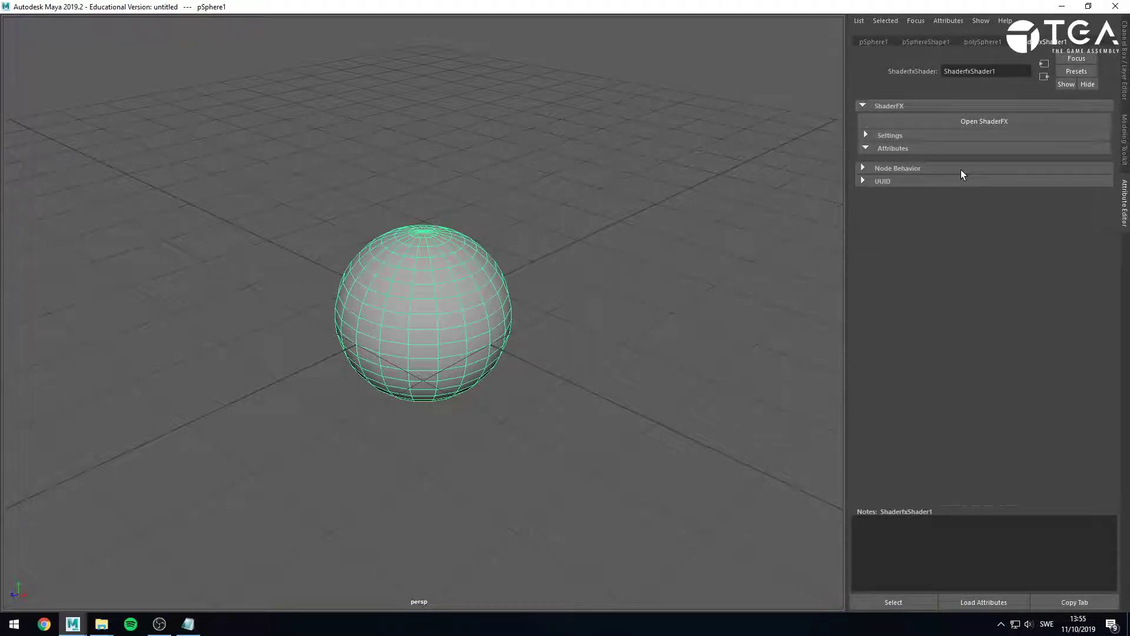
{"action": "left_click", "coordinate": [865, 135]}
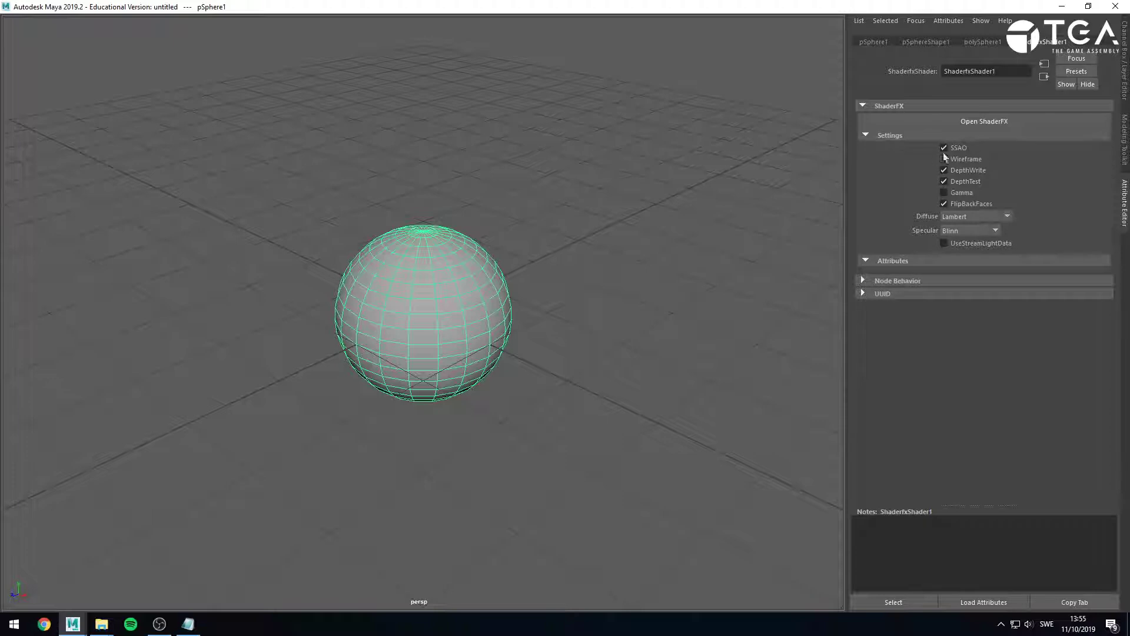
{"action": "left_click", "coordinate": [866, 138]}
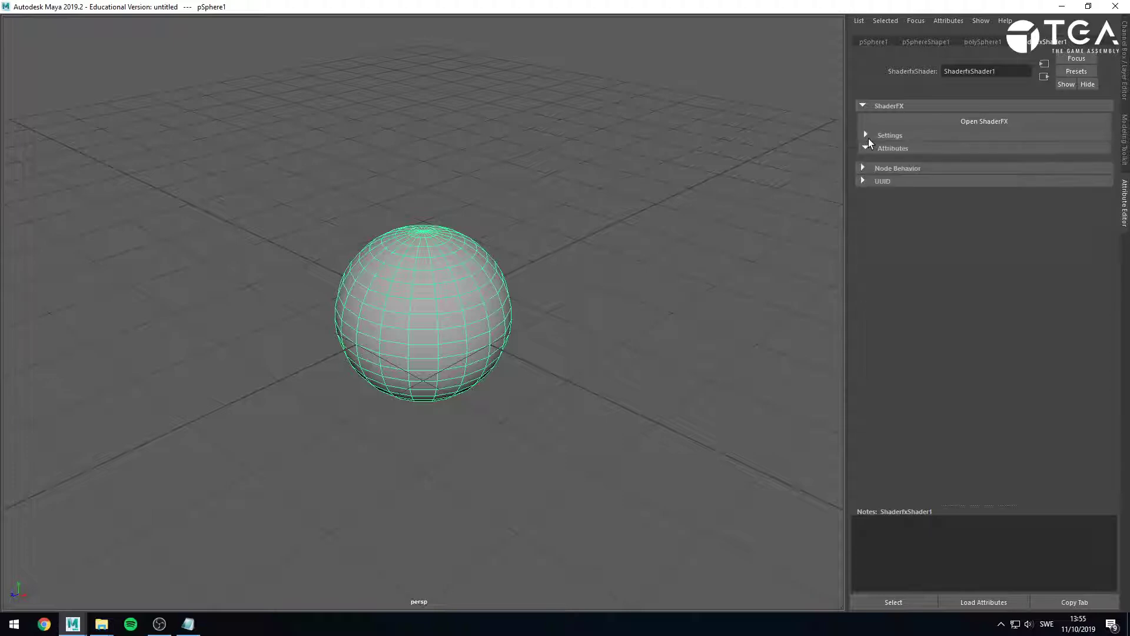
Reopen the ShaderFX editor maximized and select the TextureMap node.
{"action": "left_click", "coordinate": [986, 123]}
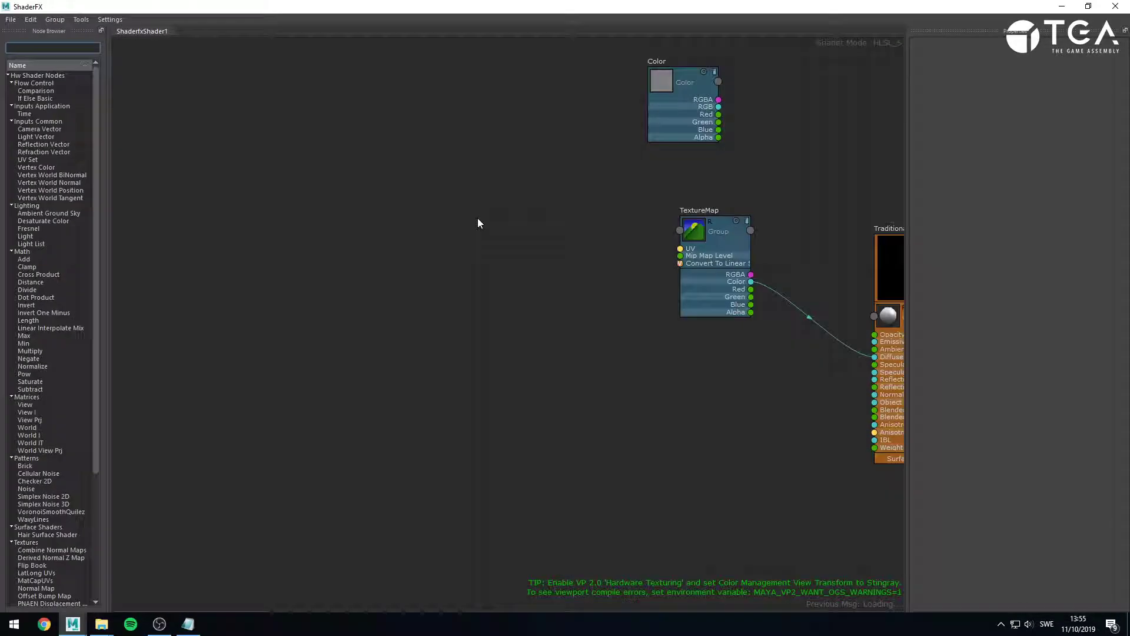
{"action": "left_click", "coordinate": [535, 159]}
{"action": "left_click", "coordinate": [723, 272]}
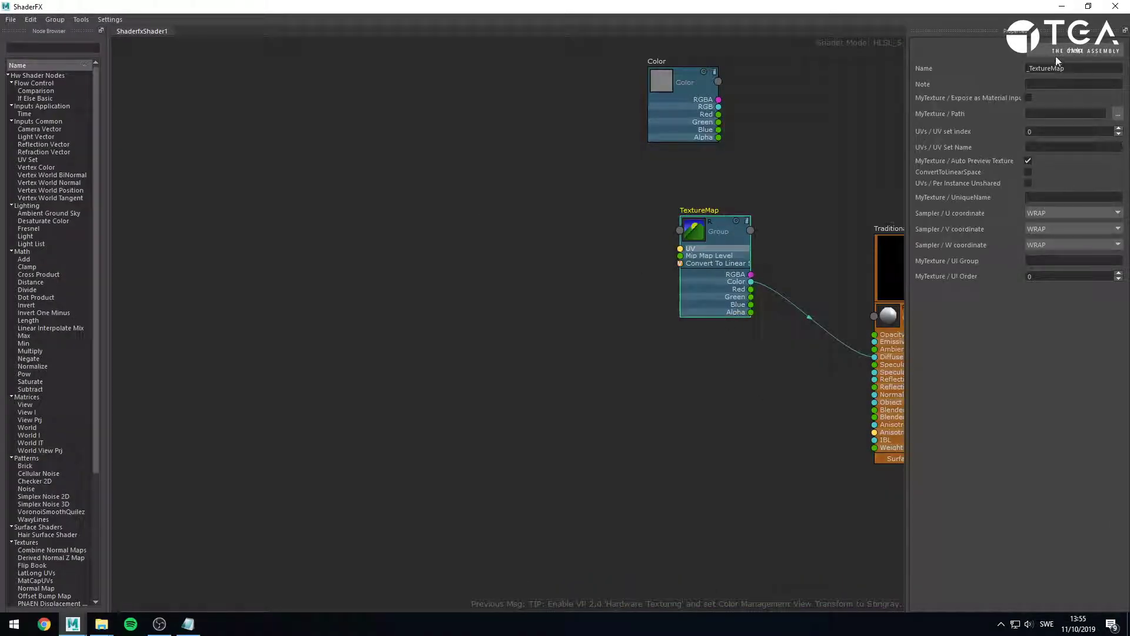
{"action": "middle_click_drag", "start_coordinate": [815, 185], "coordinate": [528, 182]}
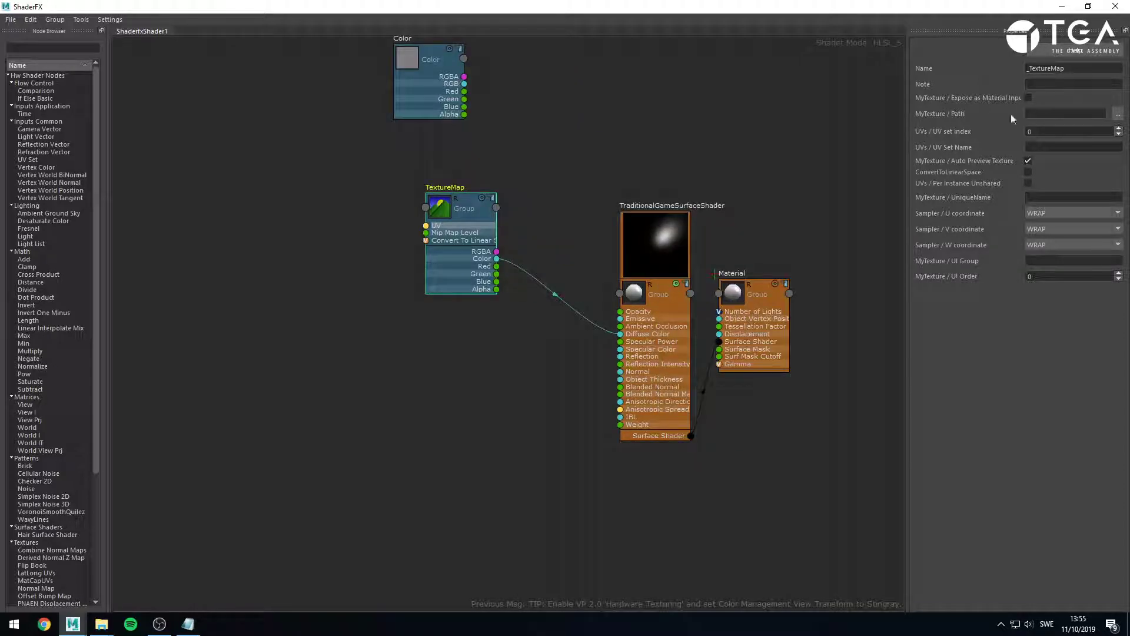
{"action": "left_click", "coordinate": [807, 115]}
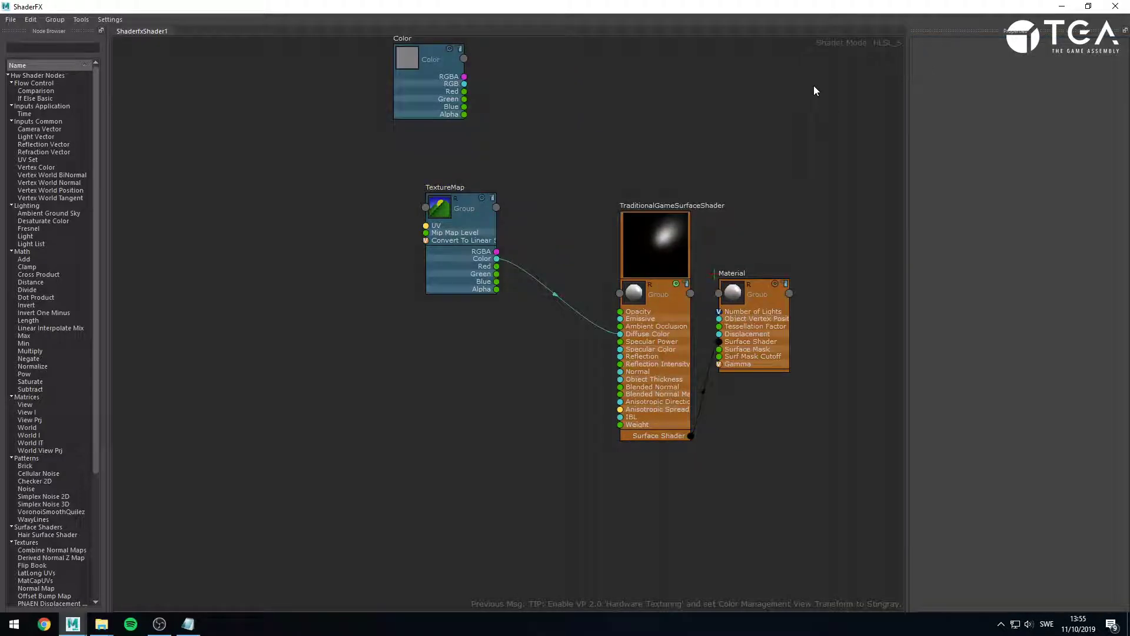
Restore the ShaderFX window to a smaller size and frame the texture nodes.
{"action": "double_click", "coordinate": [838, 6]}
{"action": "left_click_drag", "start_coordinate": [462, 101], "coordinate": [455, 60]}
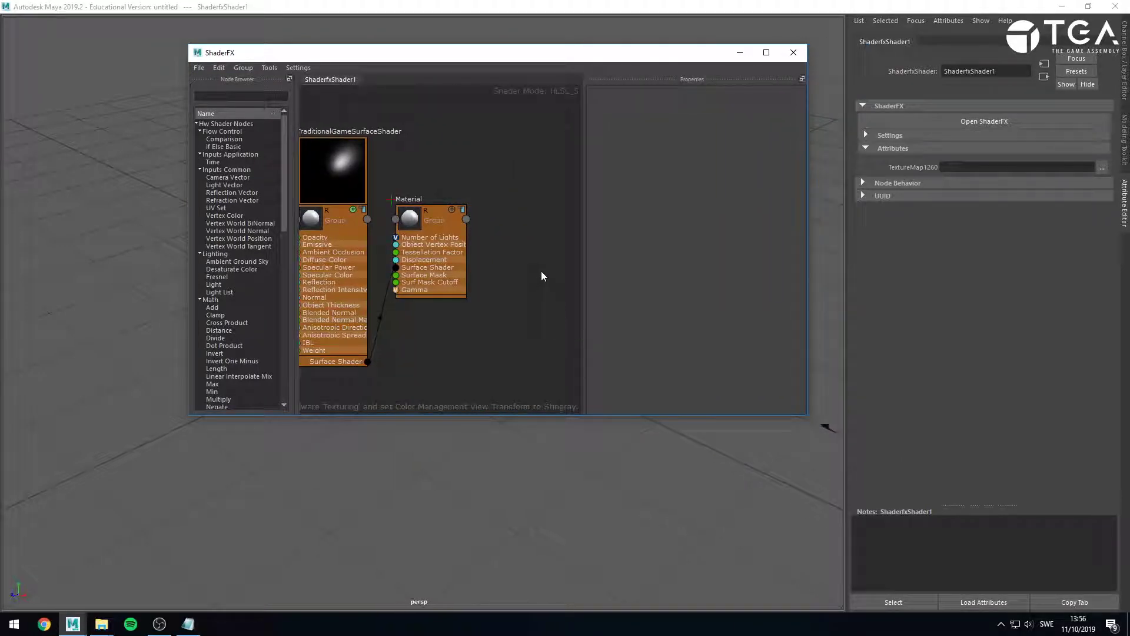
{"action": "scroll", "coordinate": [502, 284], "scroll_direction": "down", "scroll_amount": 2}
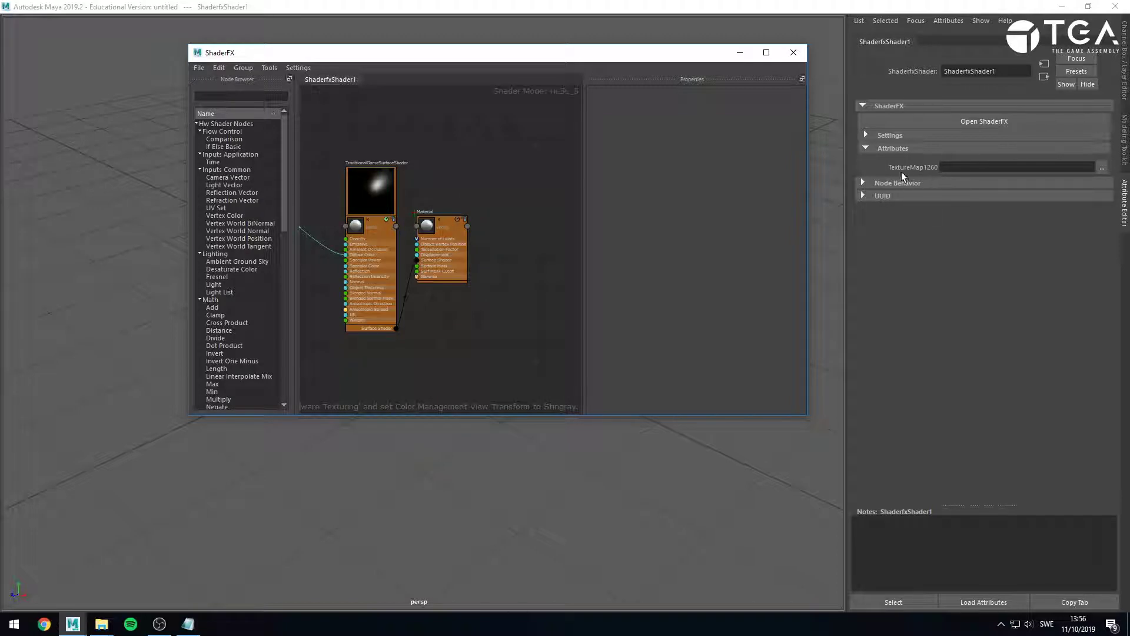
{"action": "middle_click_drag", "start_coordinate": [391, 188], "coordinate": [560, 249]}
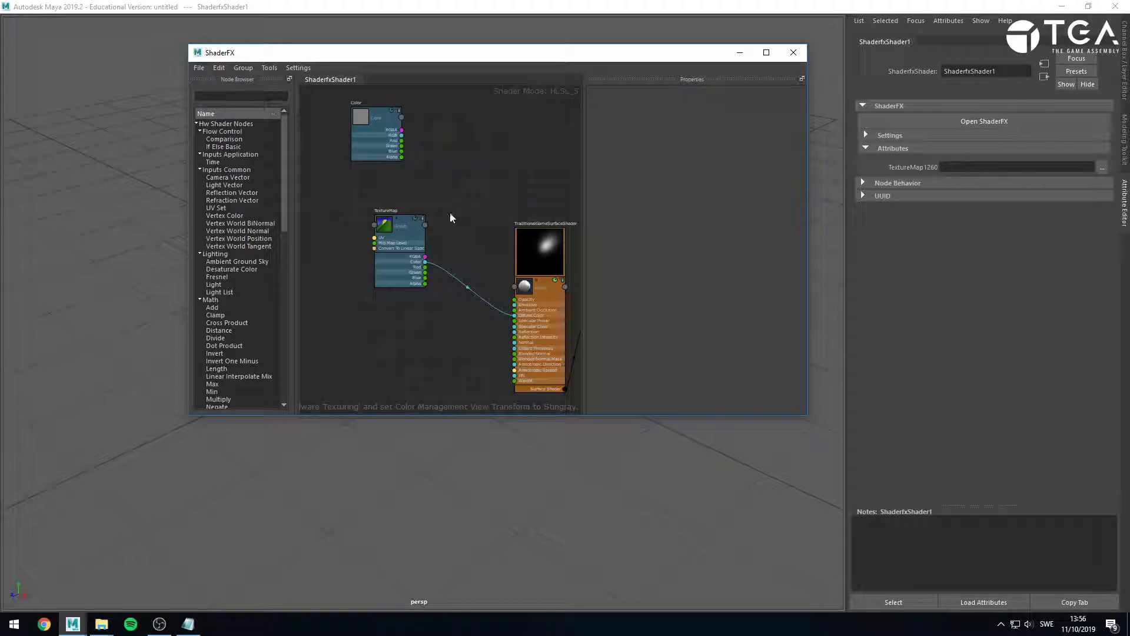
{"action": "scroll", "coordinate": [396, 196], "scroll_direction": "up", "scroll_amount": 2}
{"action": "left_click", "coordinate": [411, 249]}
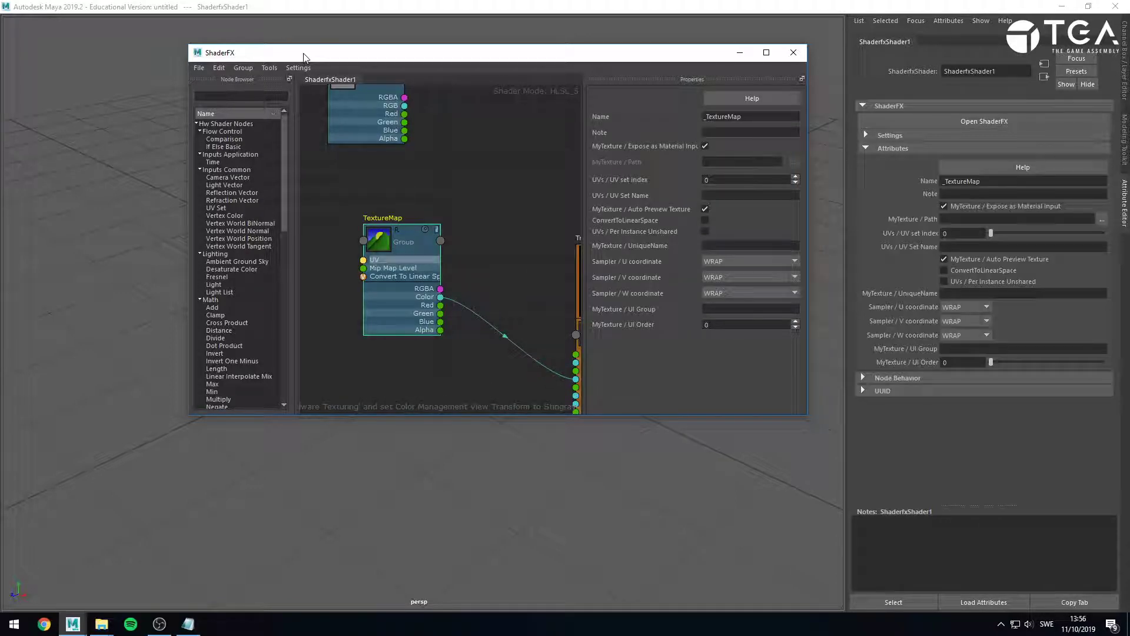
{"action": "left_click", "coordinate": [297, 68]}
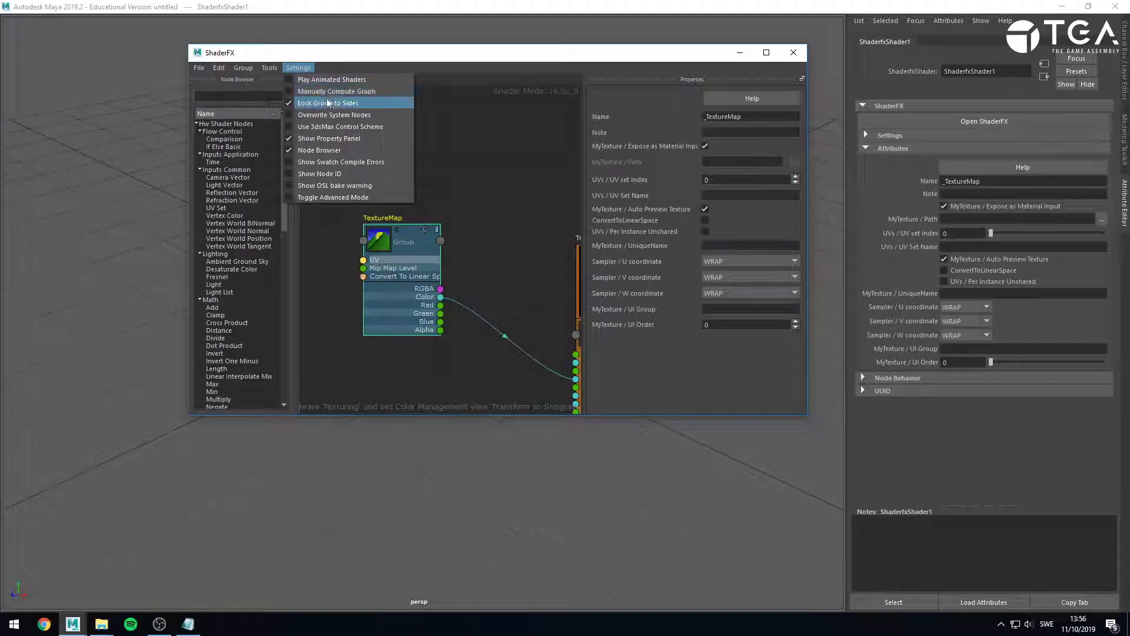
{"action": "left_click", "coordinate": [328, 171]}
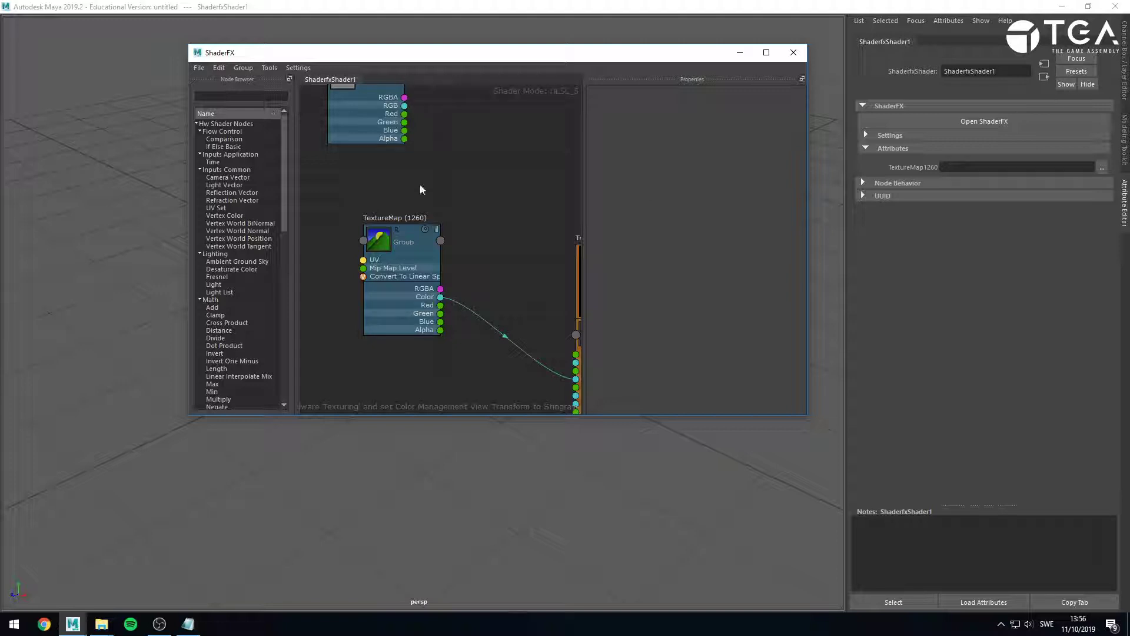
{"action": "left_click", "coordinate": [299, 68]}
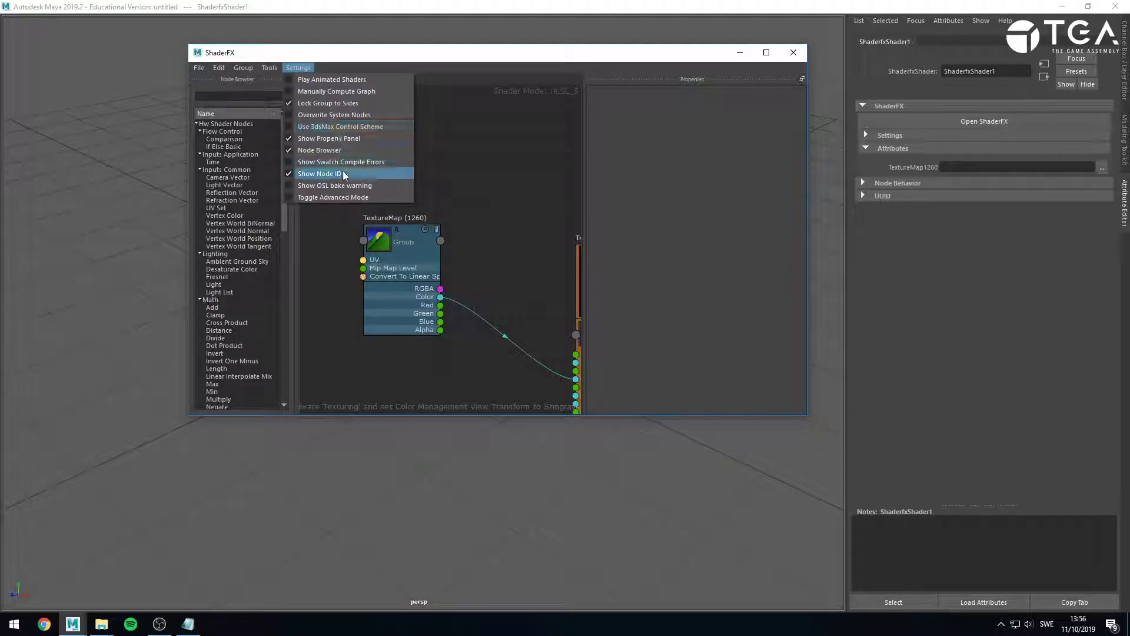
{"action": "left_click", "coordinate": [327, 171]}
{"action": "left_click", "coordinate": [409, 235]}
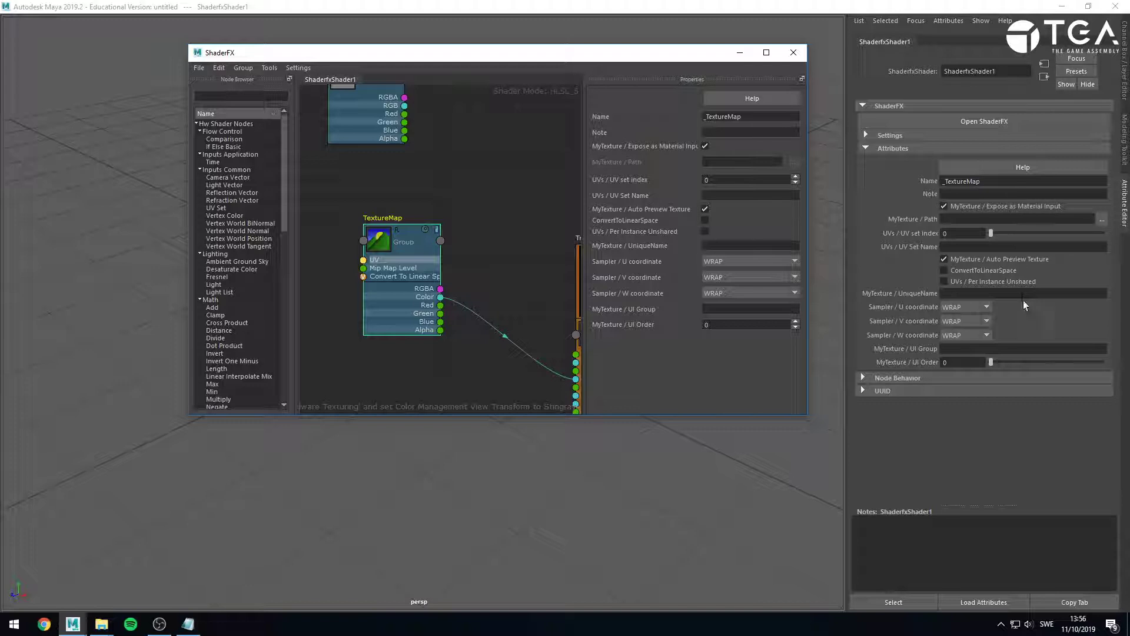
Set the TextureMap's UniqueName to ColorTexture and confirm the shader exposes a ColorTexture input.
{"action": "left_click_drag", "start_coordinate": [393, 269], "coordinate": [419, 272]}
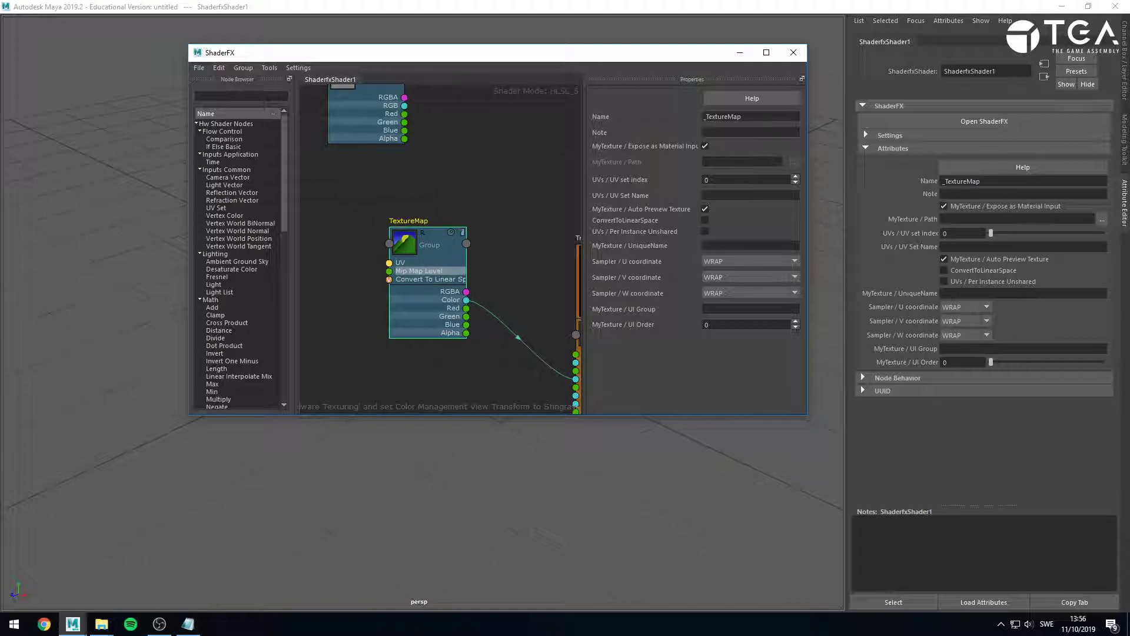
{"action": "left_click", "coordinate": [955, 293]}
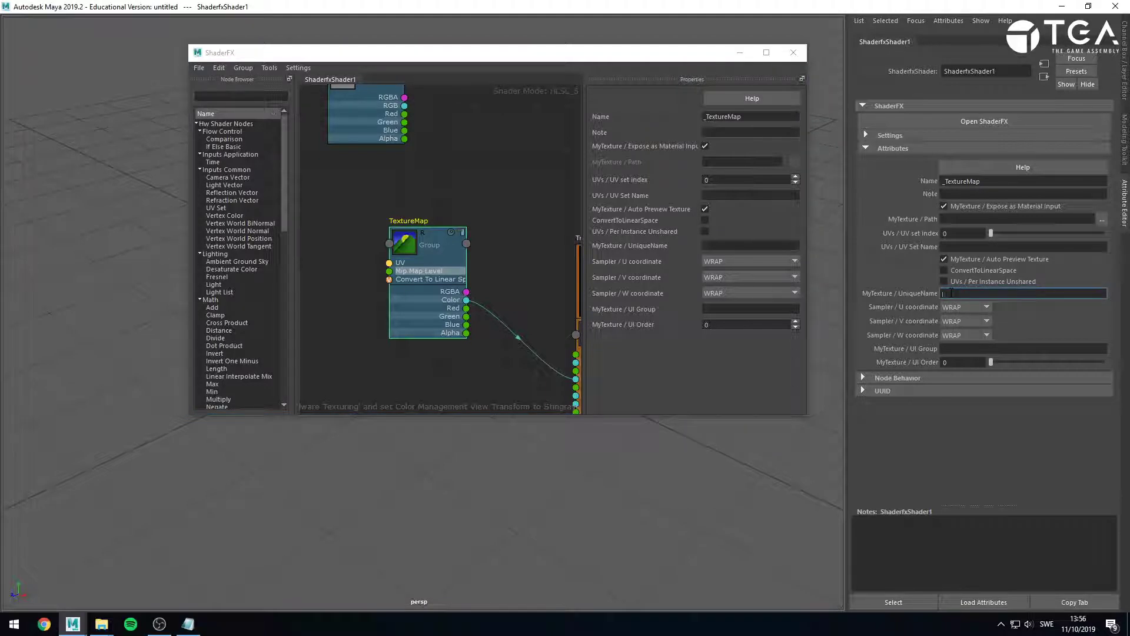
{"action": "type", "text": "ColorTexture"}
{"action": "key", "text": "Return"}
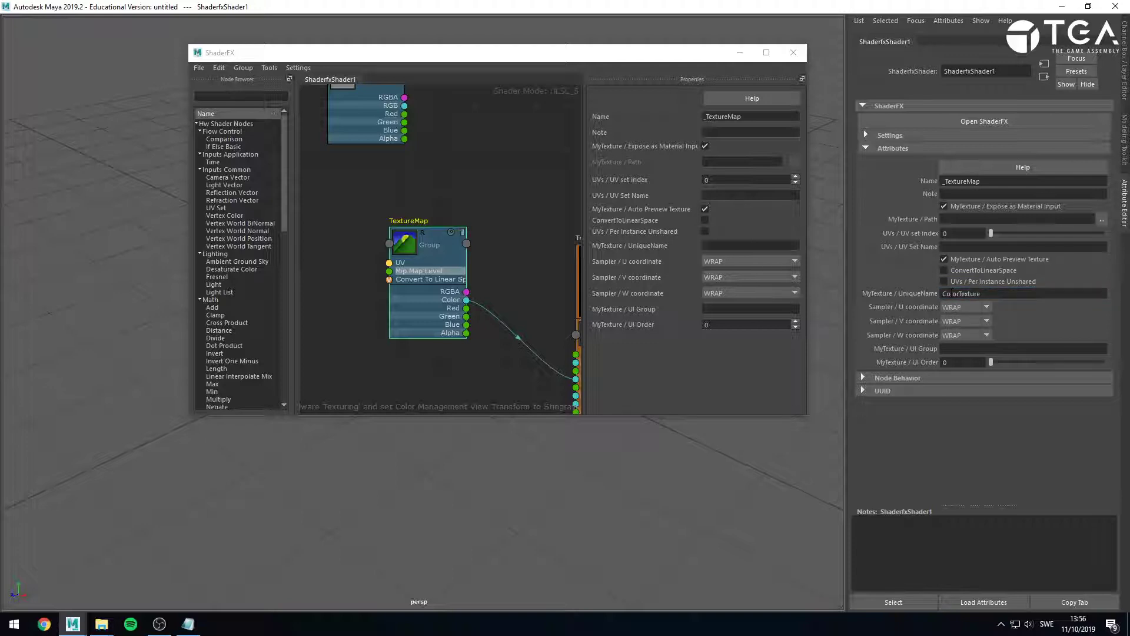
{"action": "left_click", "coordinate": [493, 185]}
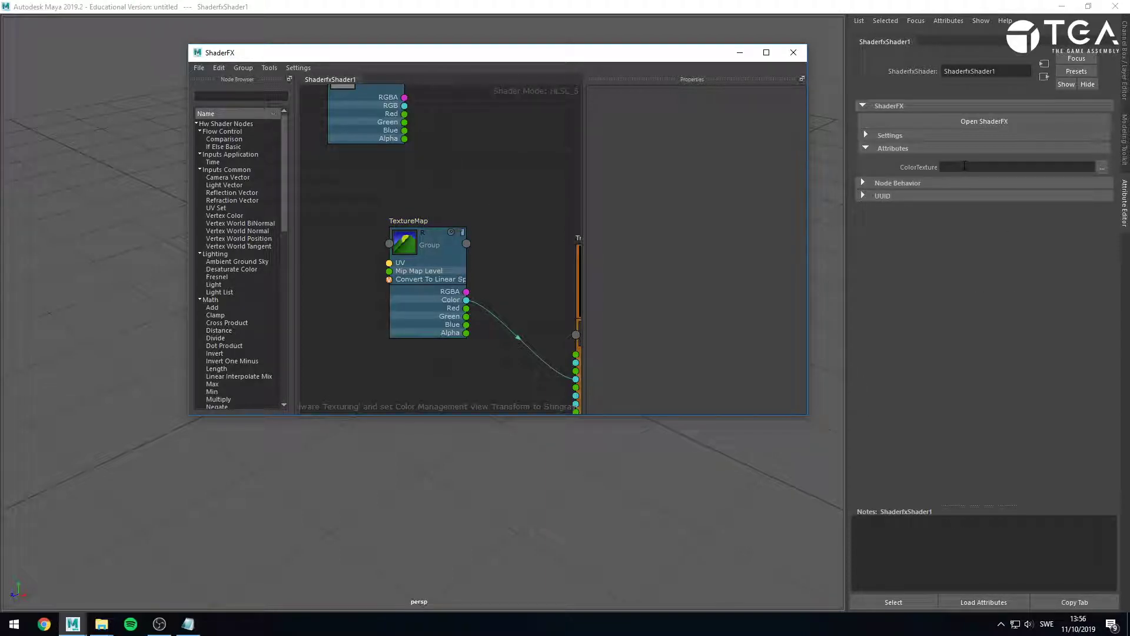
{"action": "left_click", "coordinate": [463, 292]}
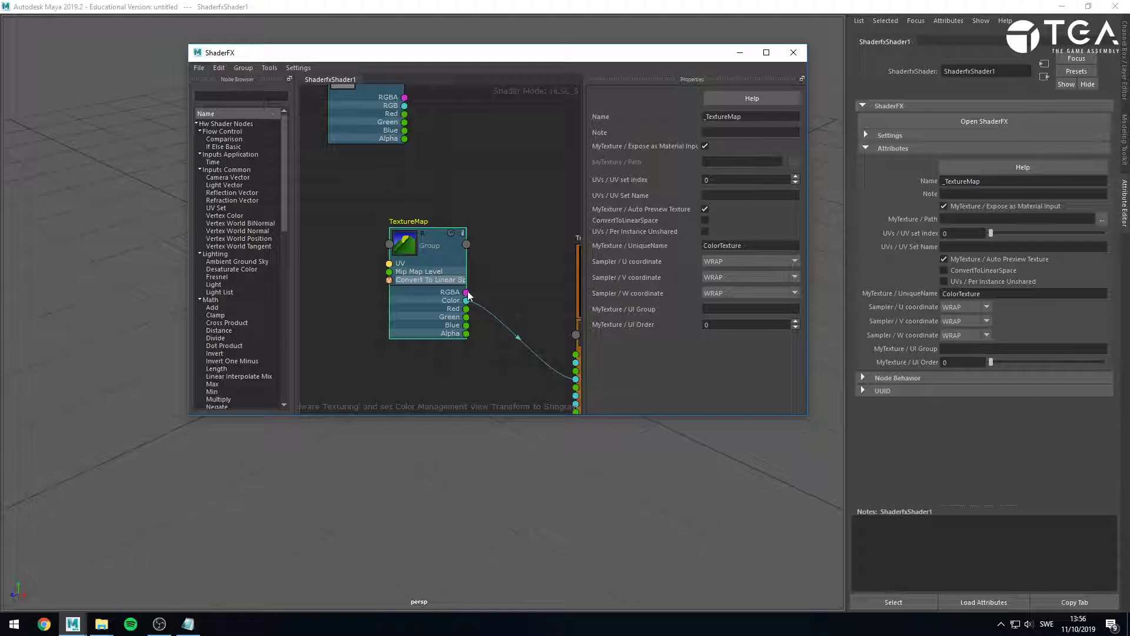
{"action": "middle_click_drag", "start_coordinate": [417, 287], "coordinate": [390, 200]}
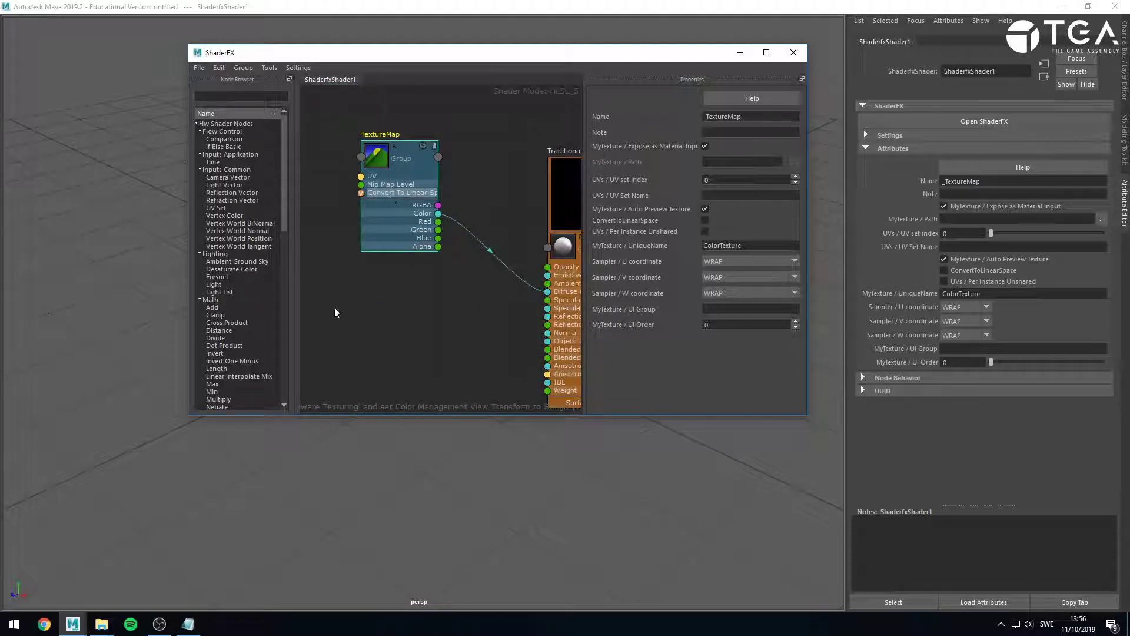
{"action": "left_click", "coordinate": [474, 140]}
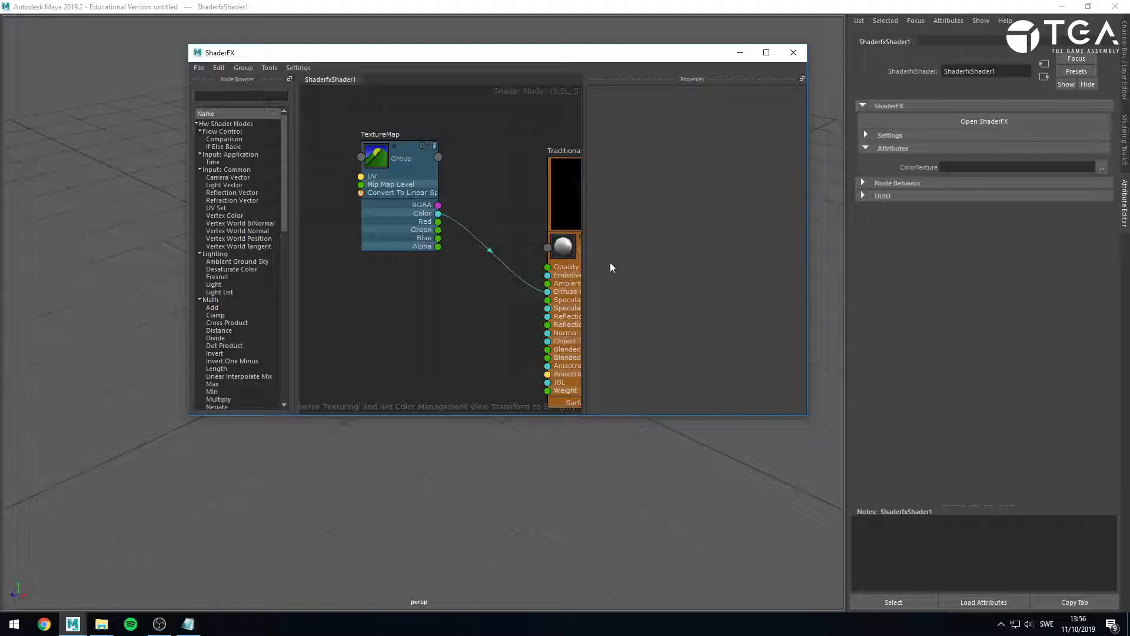
Duplicate the TextureMap node with Ctrl+D and connect its Color output to Specular Color.
{"action": "left_click", "coordinate": [416, 167]}
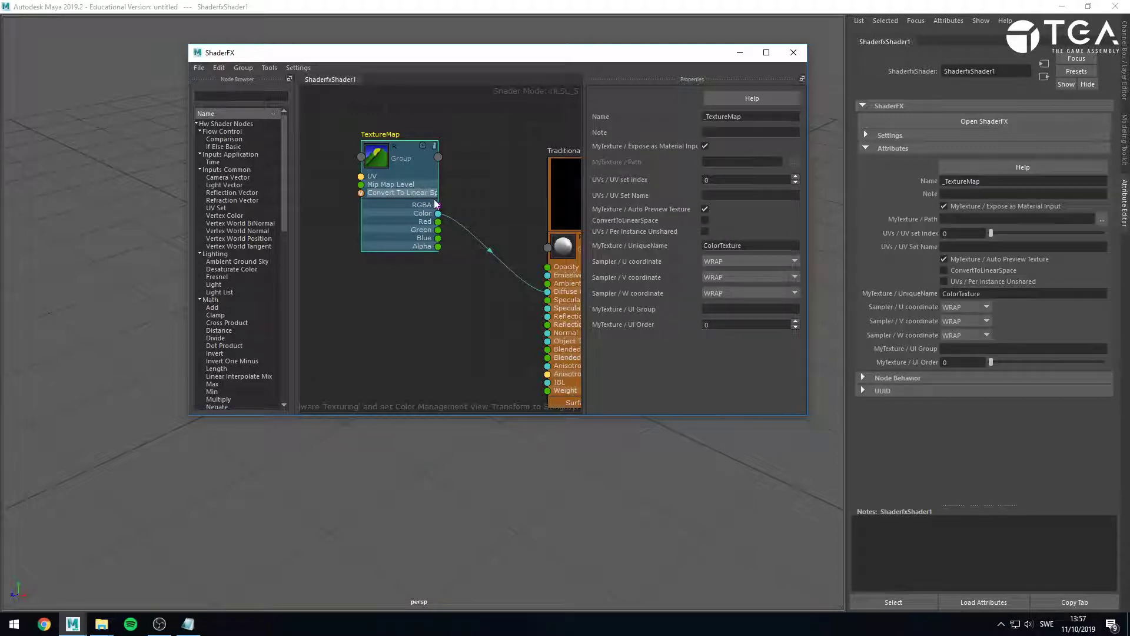
{"action": "key", "text": "ctrl+d"}
{"action": "left_click_drag", "start_coordinate": [442, 180], "coordinate": [362, 304]}
{"action": "left_click", "coordinate": [434, 321]}
{"action": "middle_click_drag", "start_coordinate": [480, 342], "coordinate": [447, 310]}
{"action": "left_click_drag", "start_coordinate": [377, 339], "coordinate": [521, 298]}
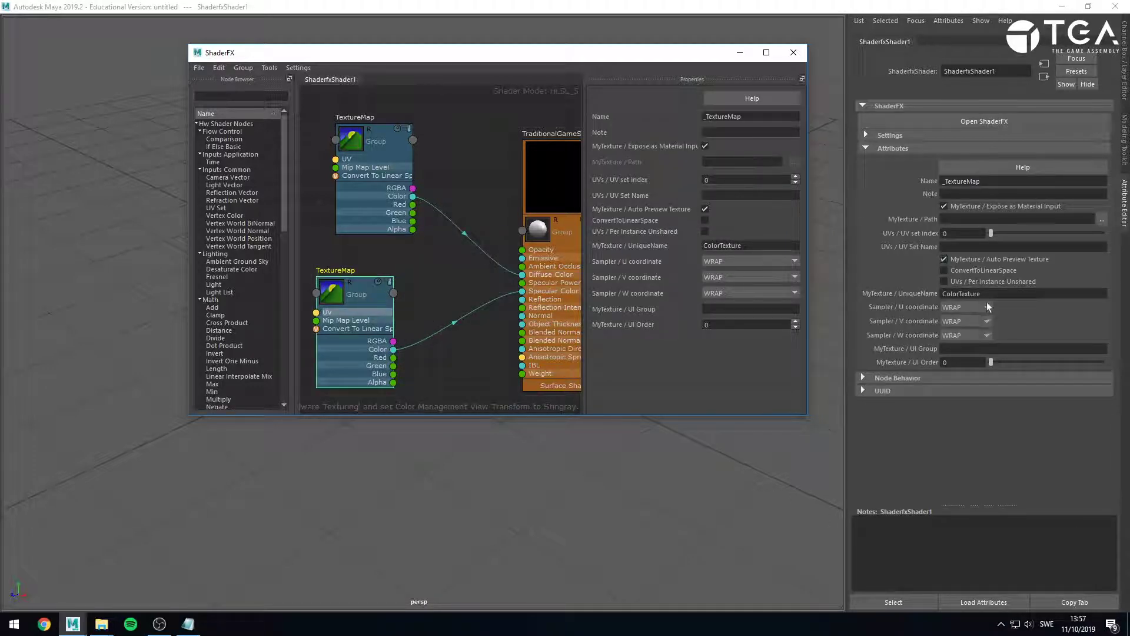
Rename the duplicate's UniqueName to SpecularTexture.
{"action": "left_click_drag", "start_coordinate": [942, 294], "coordinate": [960, 294]}
{"action": "type", "text": "Specular"}
{"action": "key", "text": "Return"}
{"action": "left_click", "coordinate": [464, 137]}
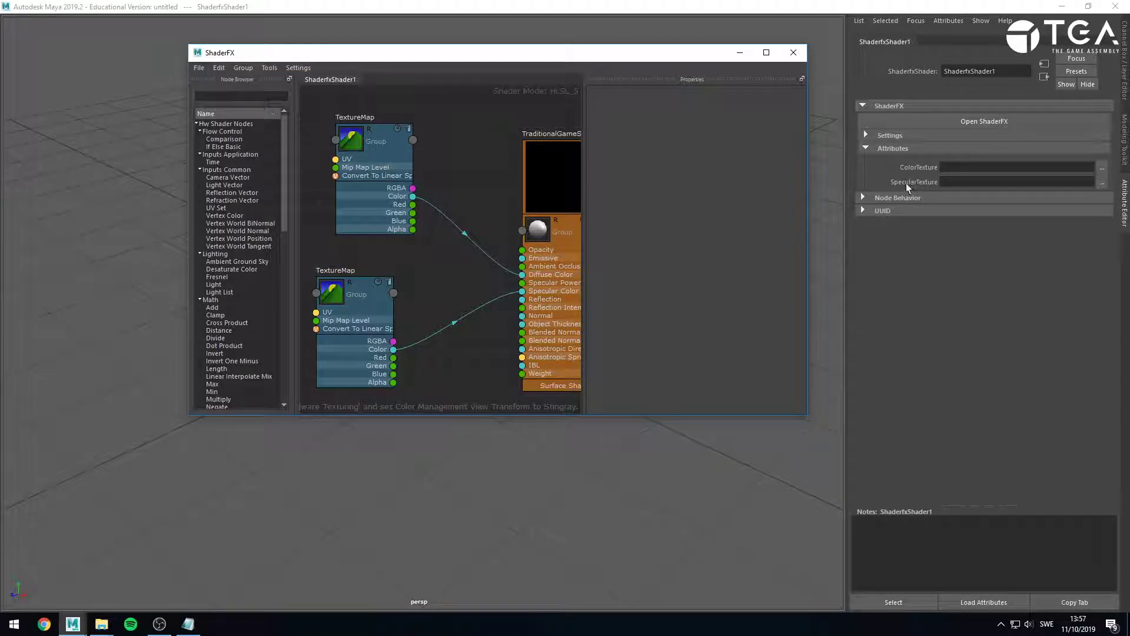
{"action": "left_click", "coordinate": [354, 199]}
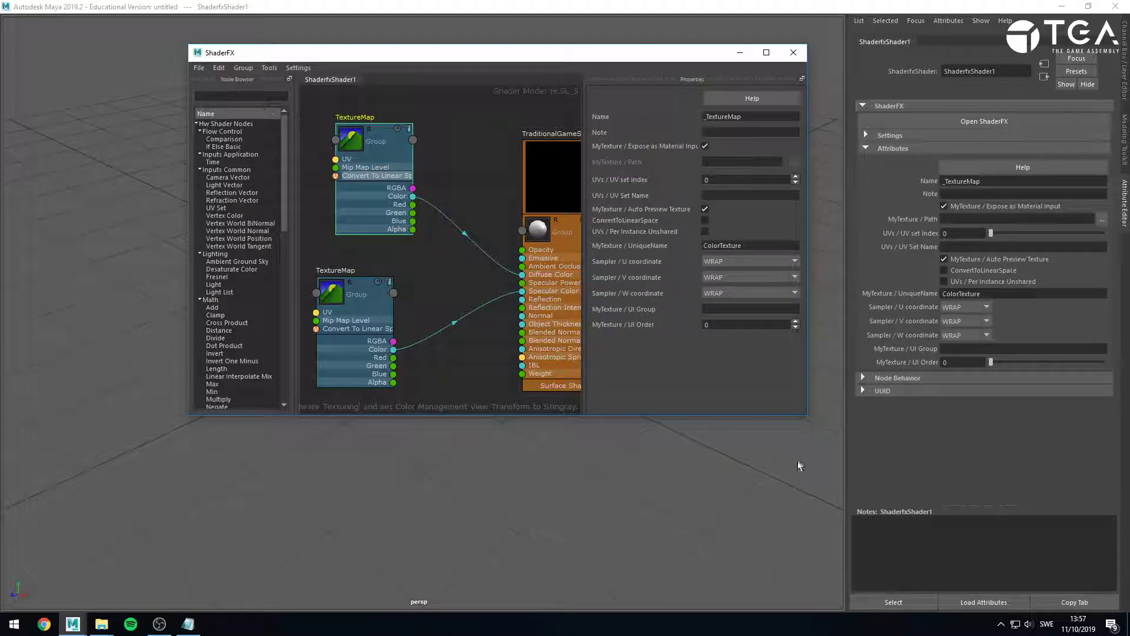
{"action": "left_click", "coordinate": [365, 287]}
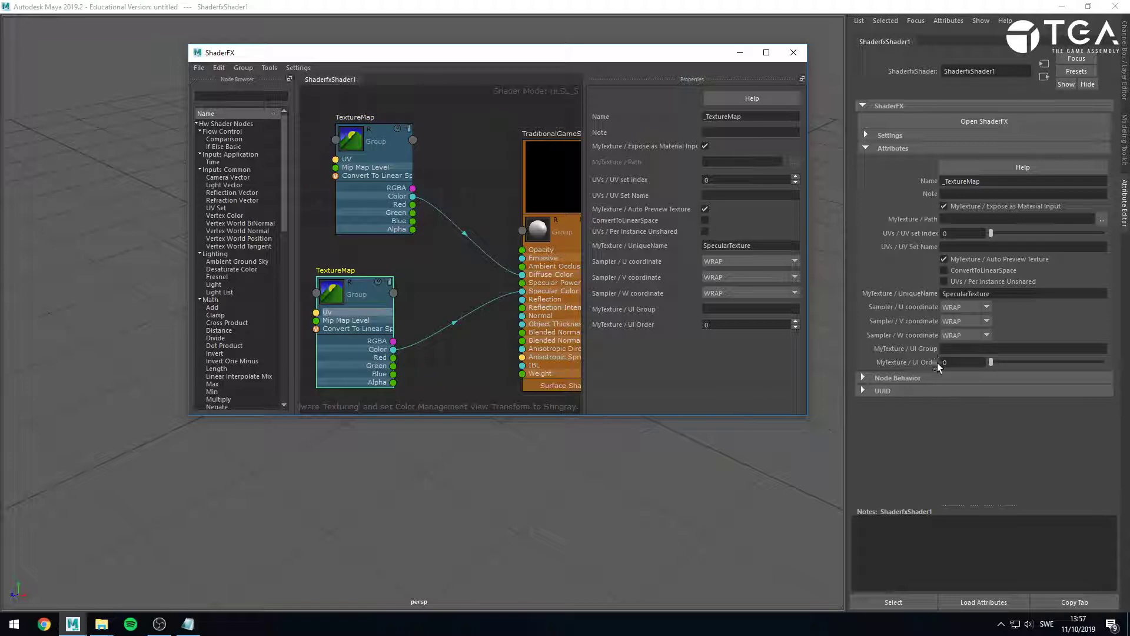
{"action": "left_click", "coordinate": [955, 246]}
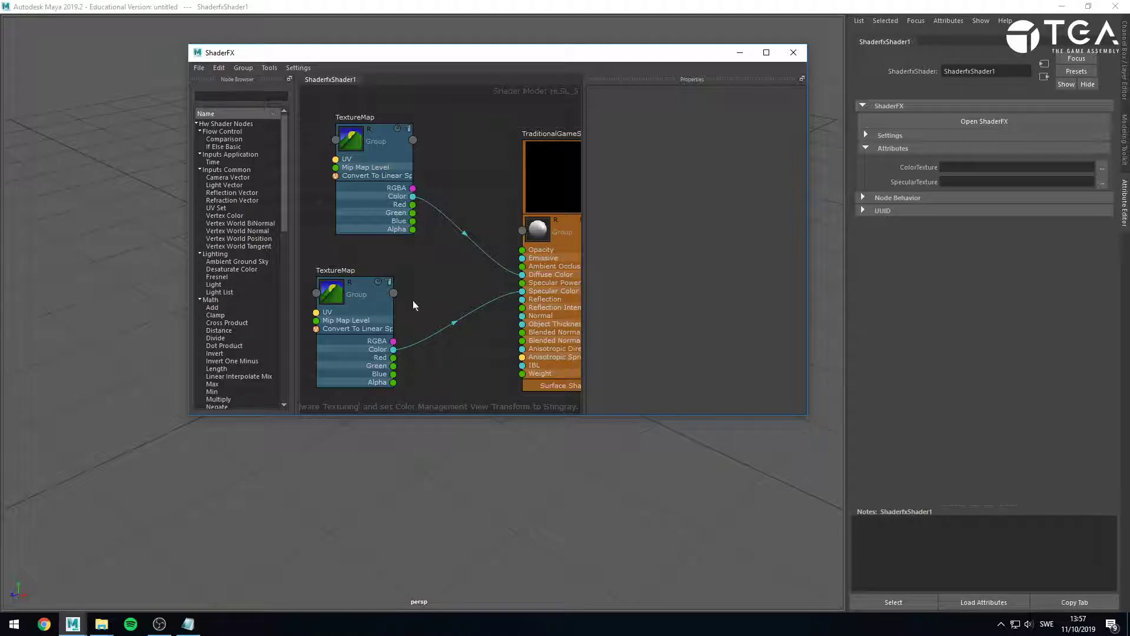
{"action": "left_click", "coordinate": [372, 321]}
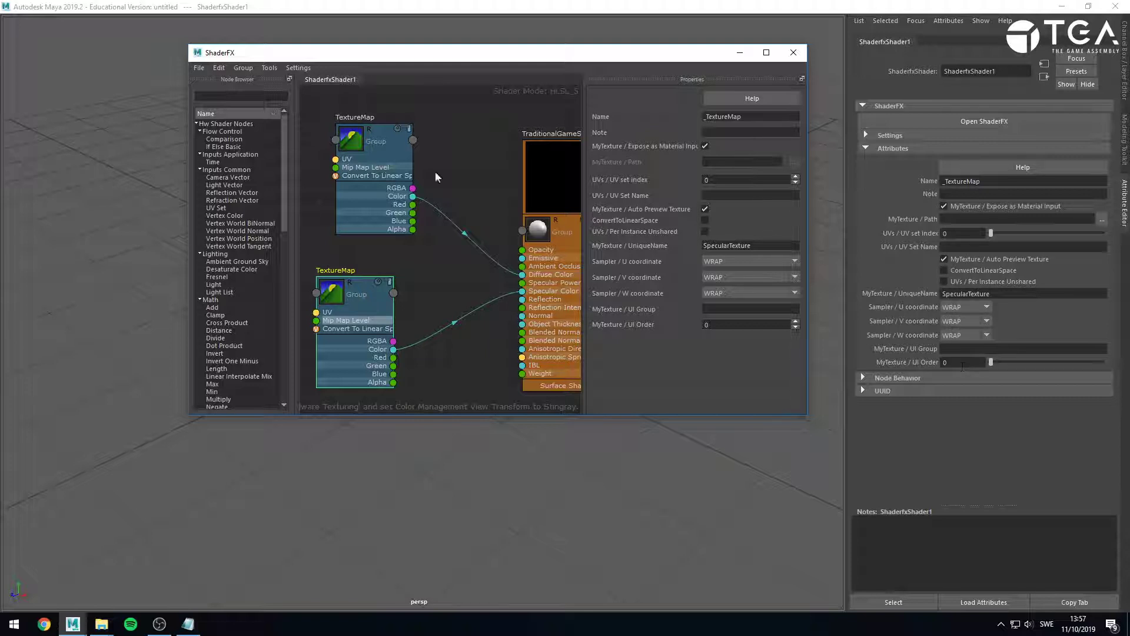
{"action": "left_click", "coordinate": [374, 146]}
{"action": "left_click", "coordinate": [950, 362]}
{"action": "type", "text": "1"}
{"action": "key", "text": "Return"}
{"action": "left_click", "coordinate": [459, 273]}
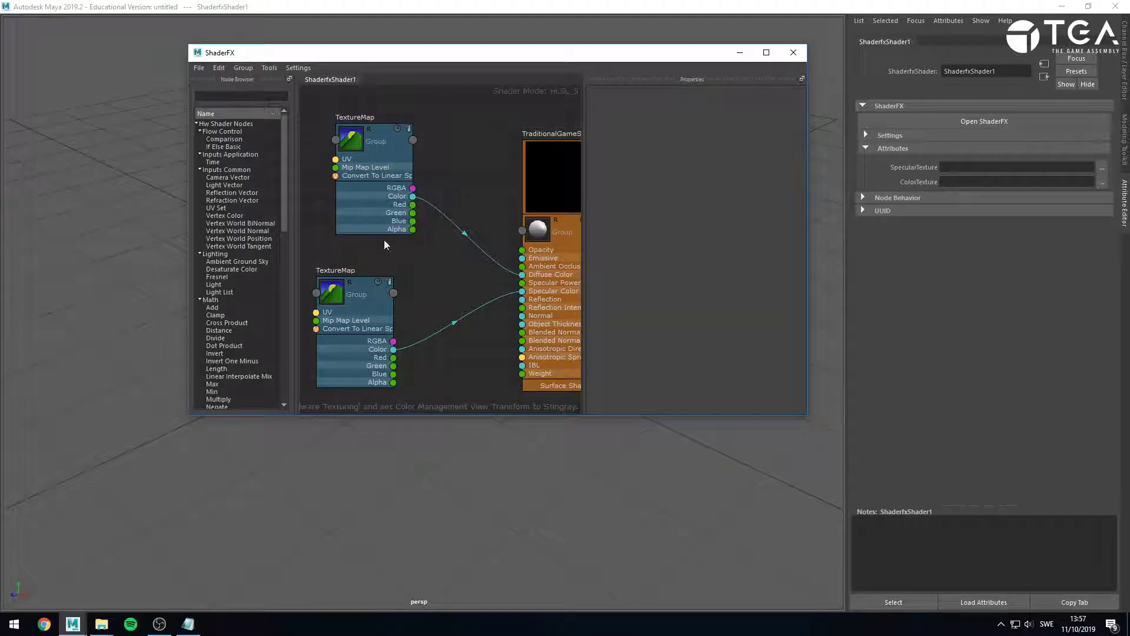
{"action": "left_click", "coordinate": [365, 310]}
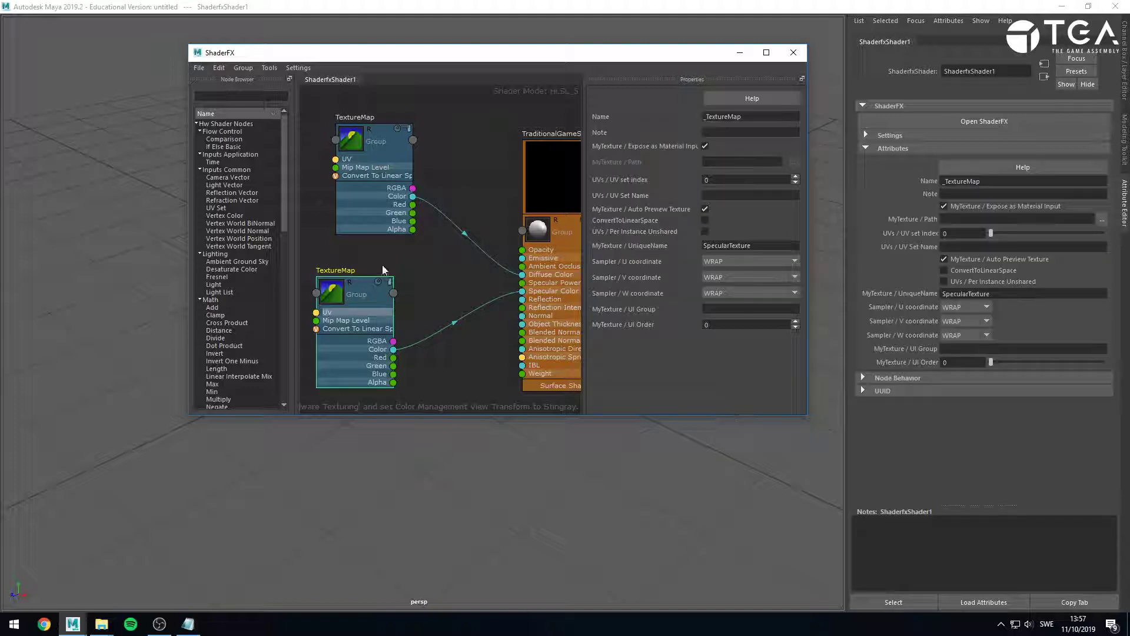
{"action": "left_click", "coordinate": [361, 201]}
{"action": "left_click", "coordinate": [960, 363]}
{"action": "type", "text": "0"}
{"action": "key", "text": "Return"}
{"action": "left_click", "coordinate": [479, 108]}
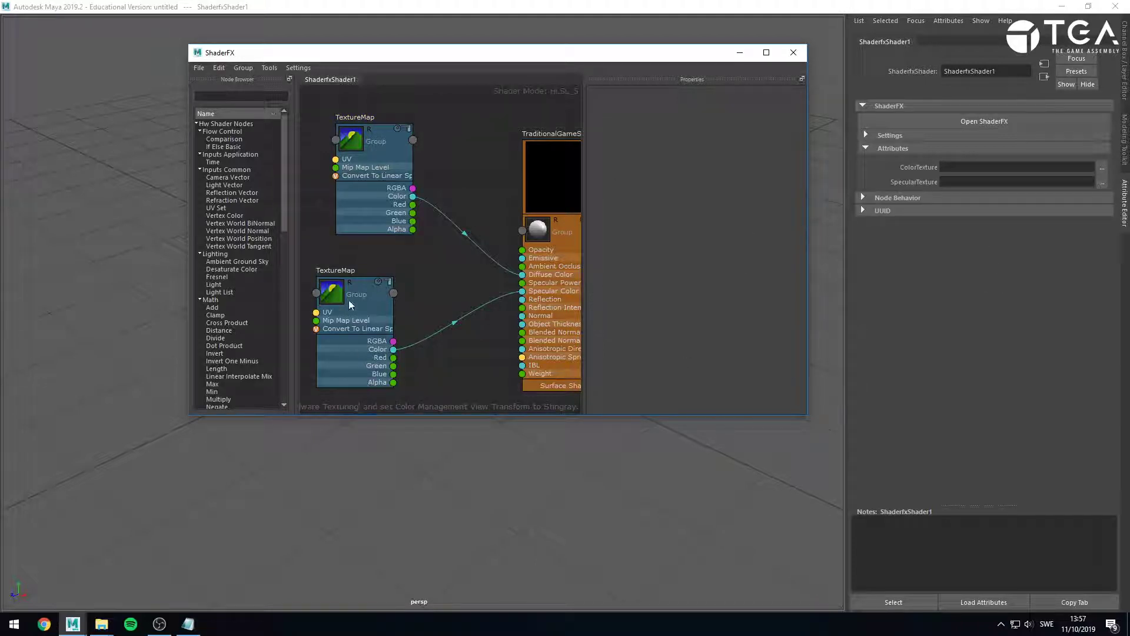
Set the upper TextureMap's UI Group to Textures and check the new Textures section.
{"action": "left_click", "coordinate": [375, 154]}
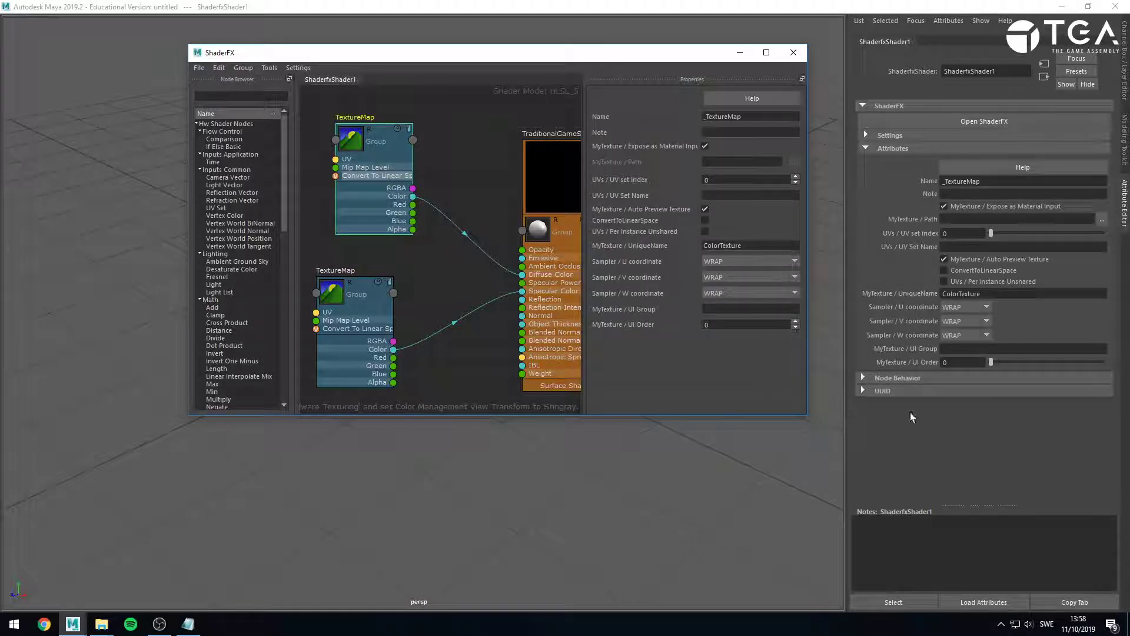
{"action": "left_click", "coordinate": [968, 349]}
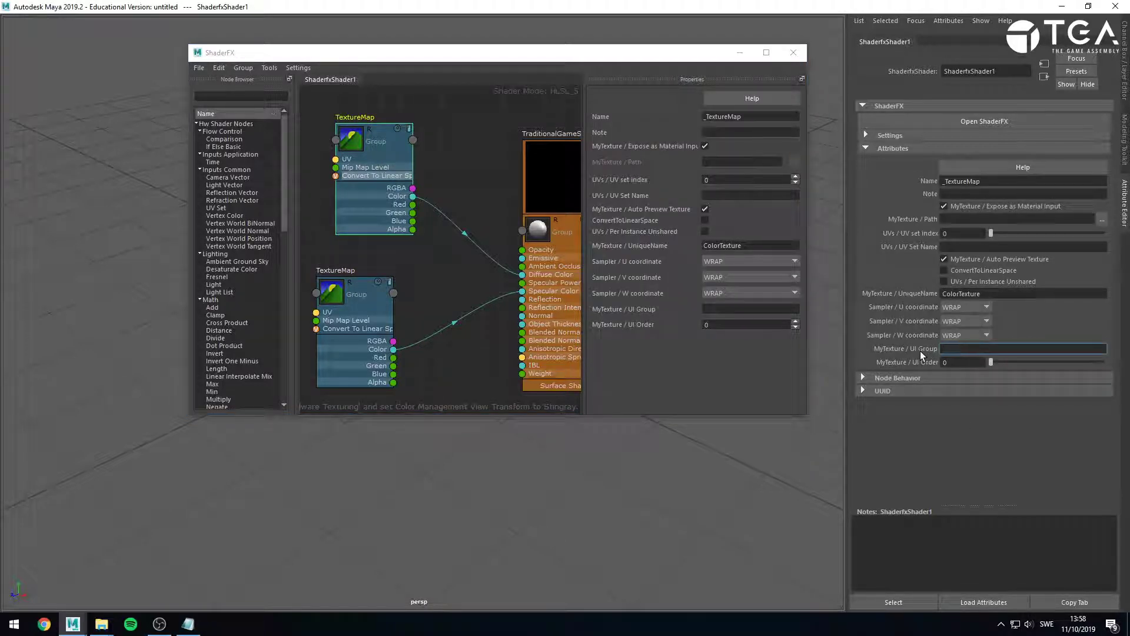
{"action": "left_click", "coordinate": [518, 183]}
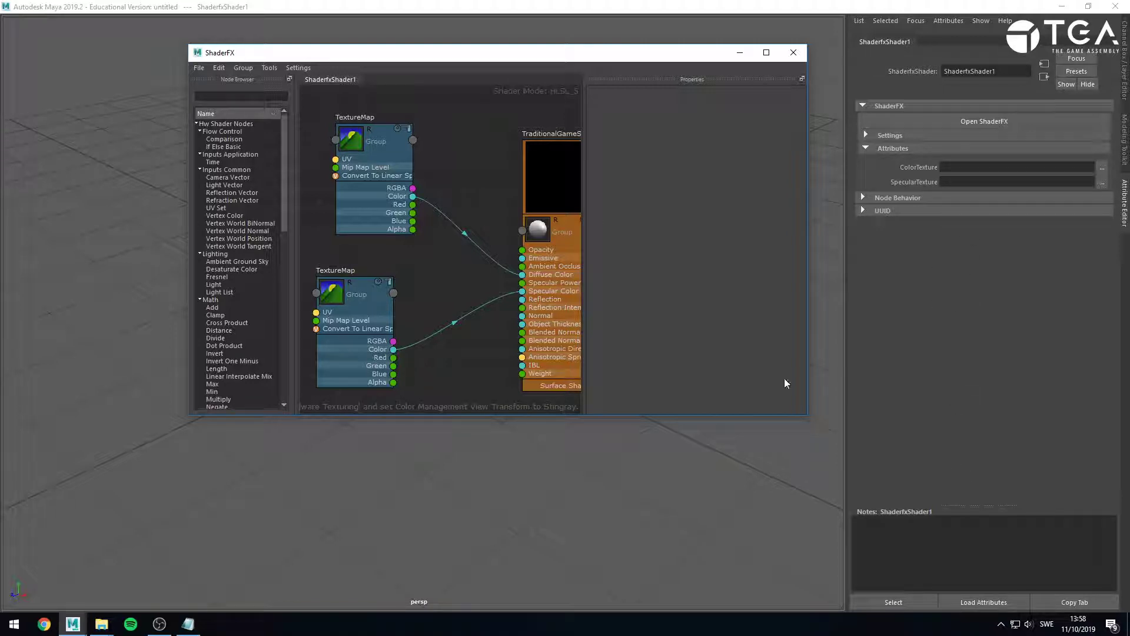
{"action": "left_click", "coordinate": [396, 158]}
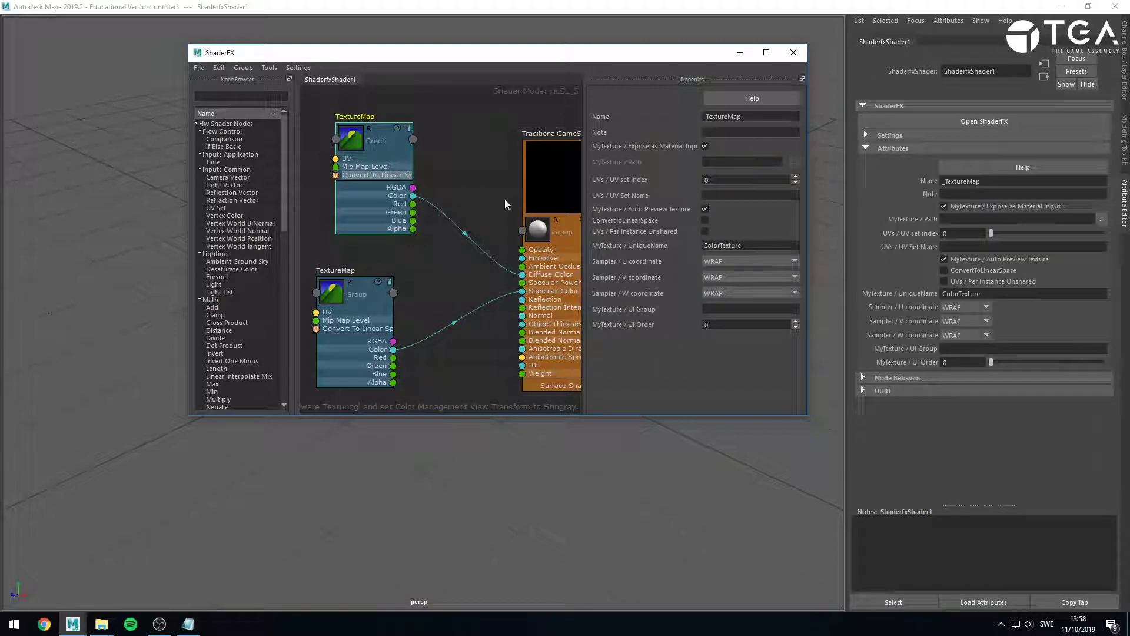
{"action": "left_click", "coordinate": [949, 348]}
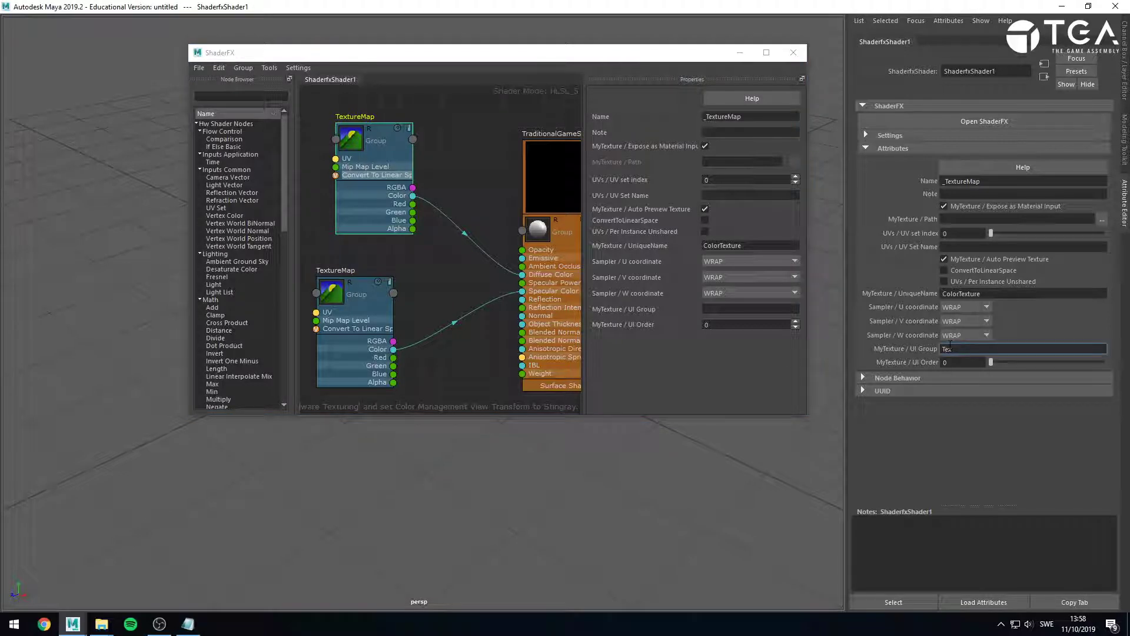
{"action": "type", "text": "Textures"}
{"action": "key", "text": "Return"}
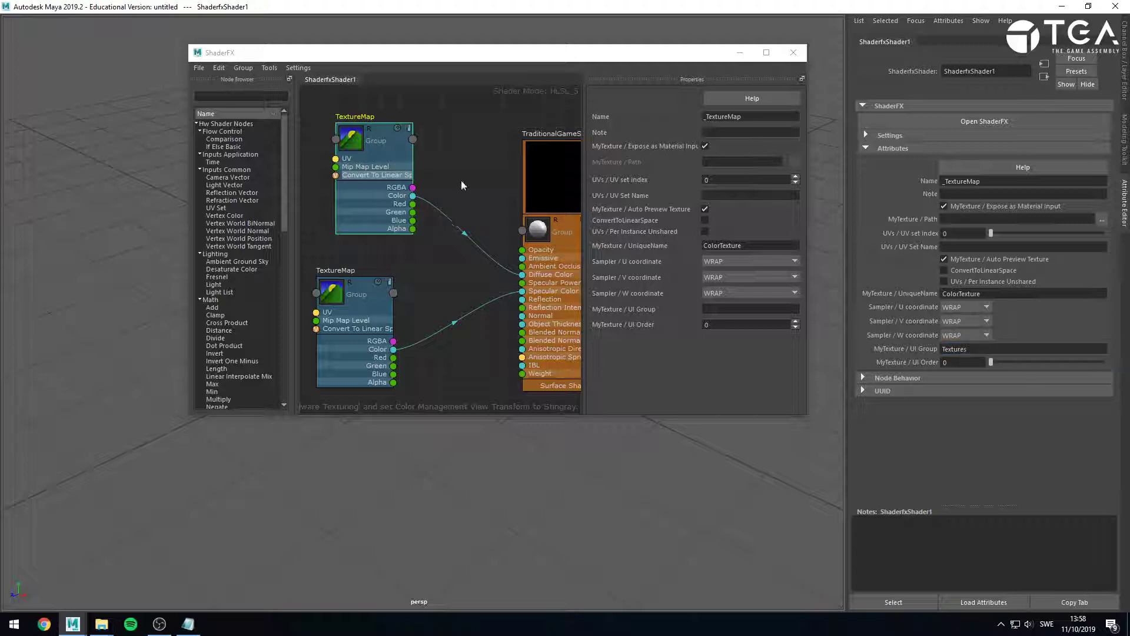
{"action": "left_click", "coordinate": [470, 170]}
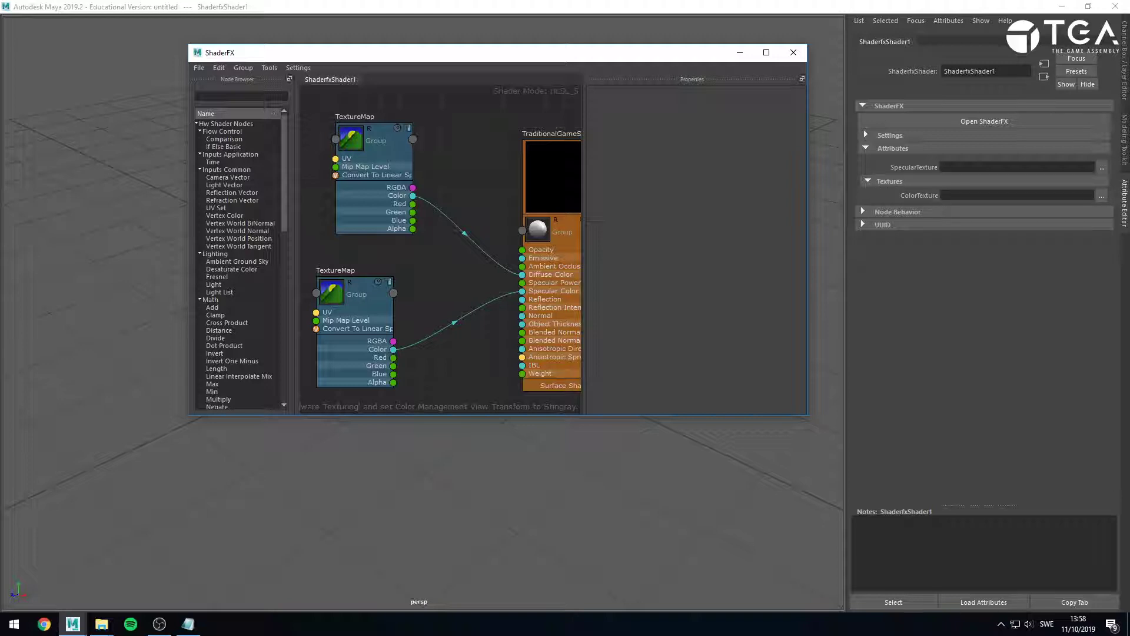
{"action": "left_click", "coordinate": [866, 181]}
{"action": "left_click", "coordinate": [866, 182]}
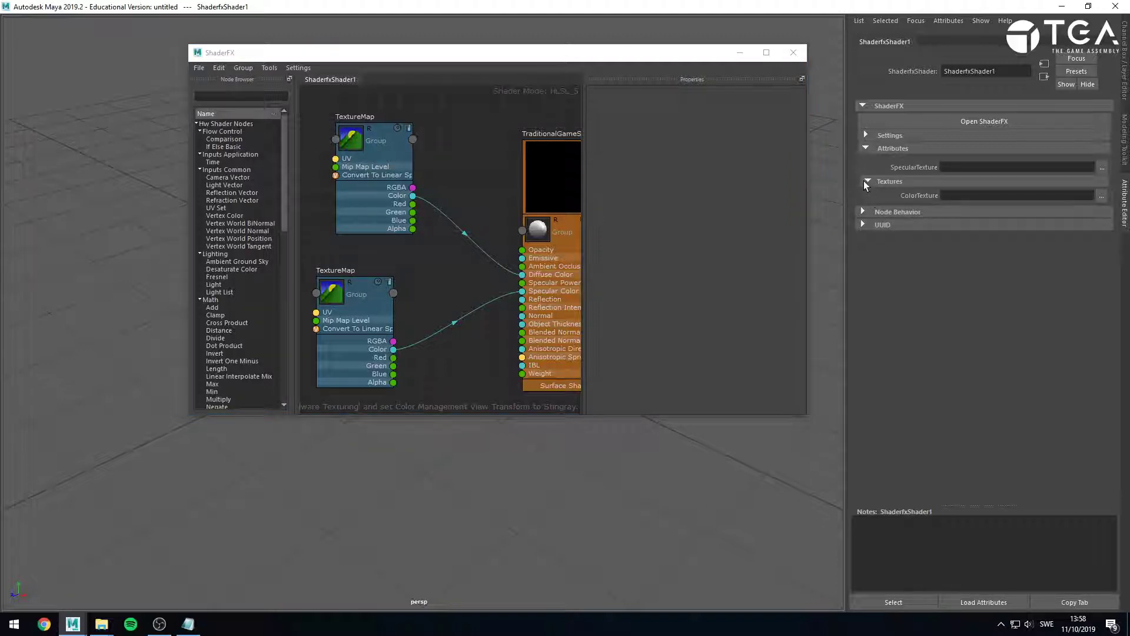
{"action": "double_click", "coordinate": [864, 182]}
Set the SpecularTexture node's UI Group to Textures so both textures appear together.
{"action": "left_click", "coordinate": [372, 311]}
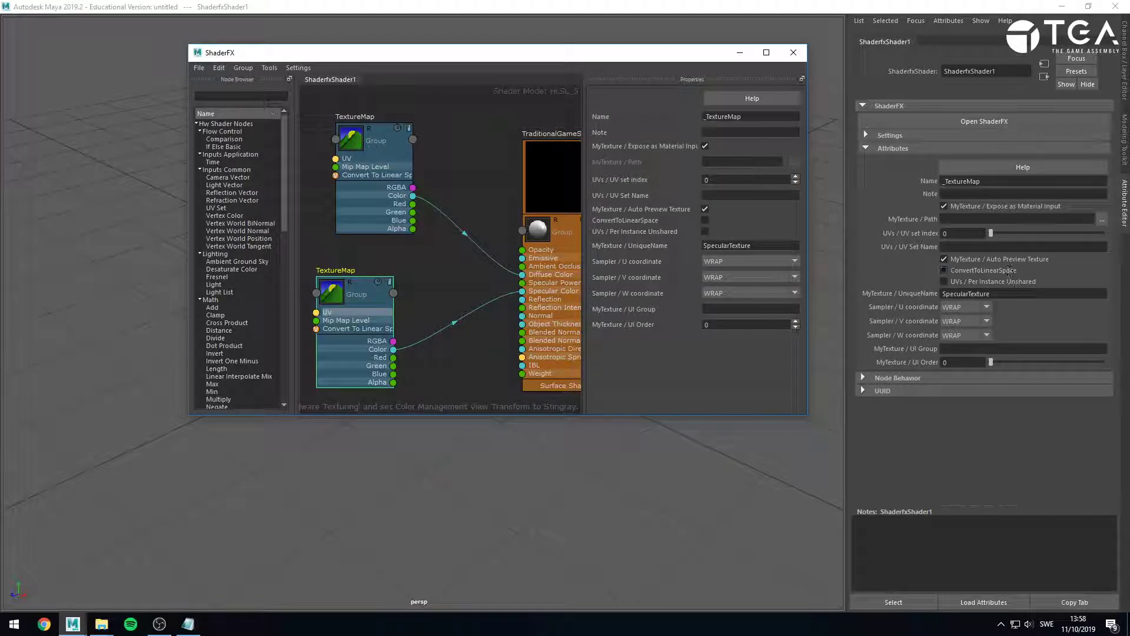
{"action": "left_click", "coordinate": [965, 348]}
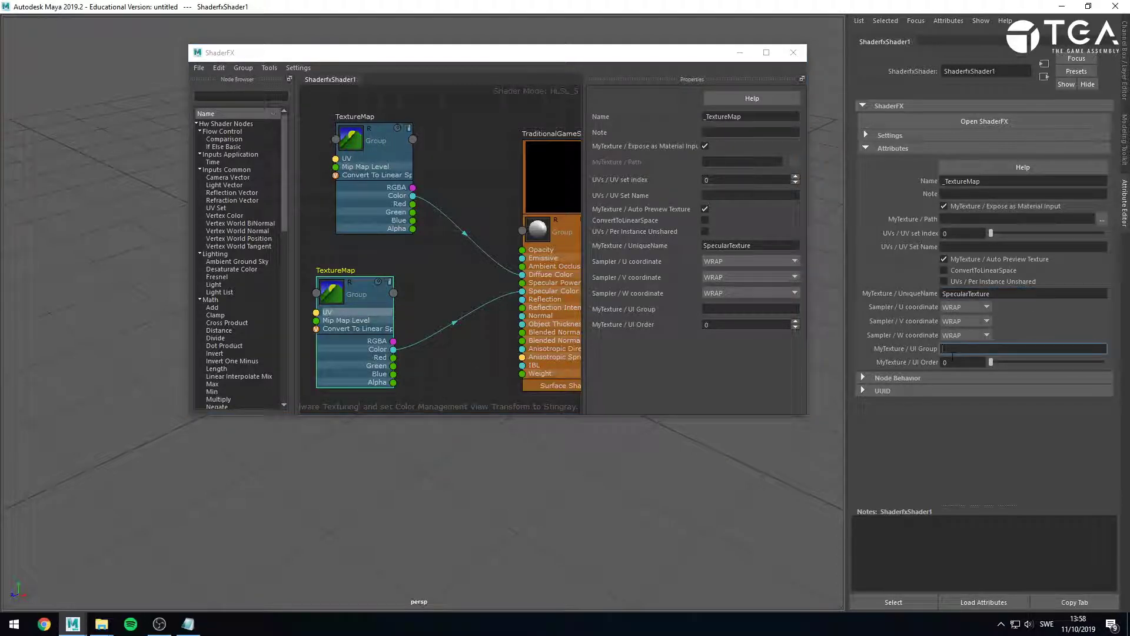
{"action": "type", "text": "Textures"}
{"action": "key", "text": "Return"}
{"action": "left_click", "coordinate": [446, 160]}
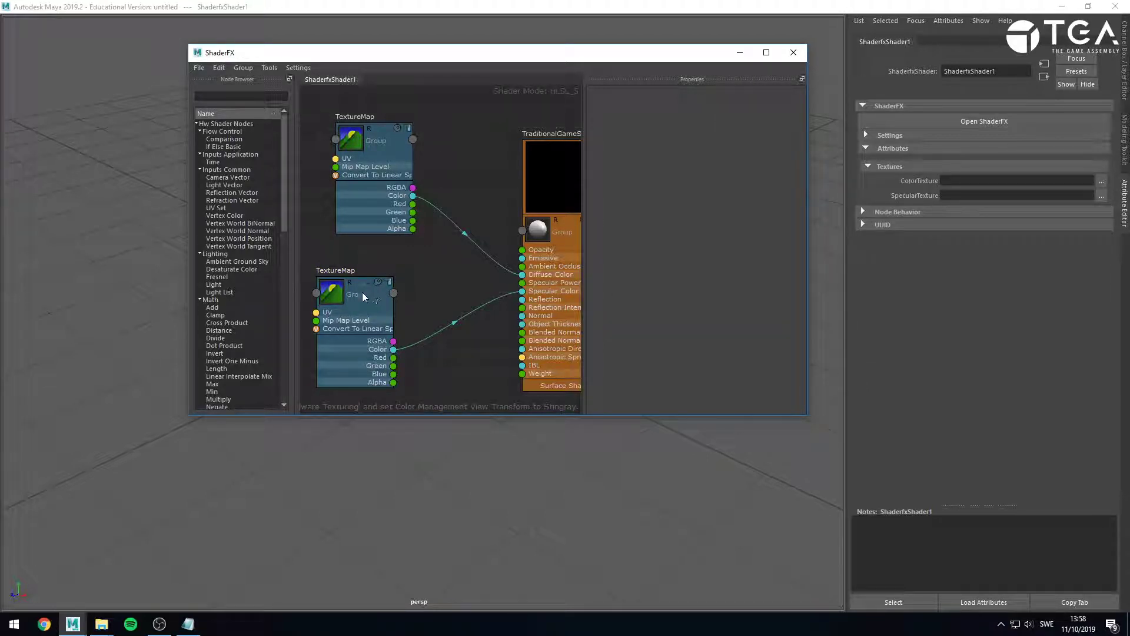
Reposition the lower TextureMap node up and left in the graph.
{"action": "middle_click_drag", "start_coordinate": [414, 300], "coordinate": [421, 276]}
{"action": "scroll", "coordinate": [421, 277], "scroll_direction": "down", "scroll_amount": 2}
{"action": "left_click_drag", "start_coordinate": [376, 144], "coordinate": [377, 121]}
{"action": "left_click_drag", "start_coordinate": [376, 310], "coordinate": [342, 265]}
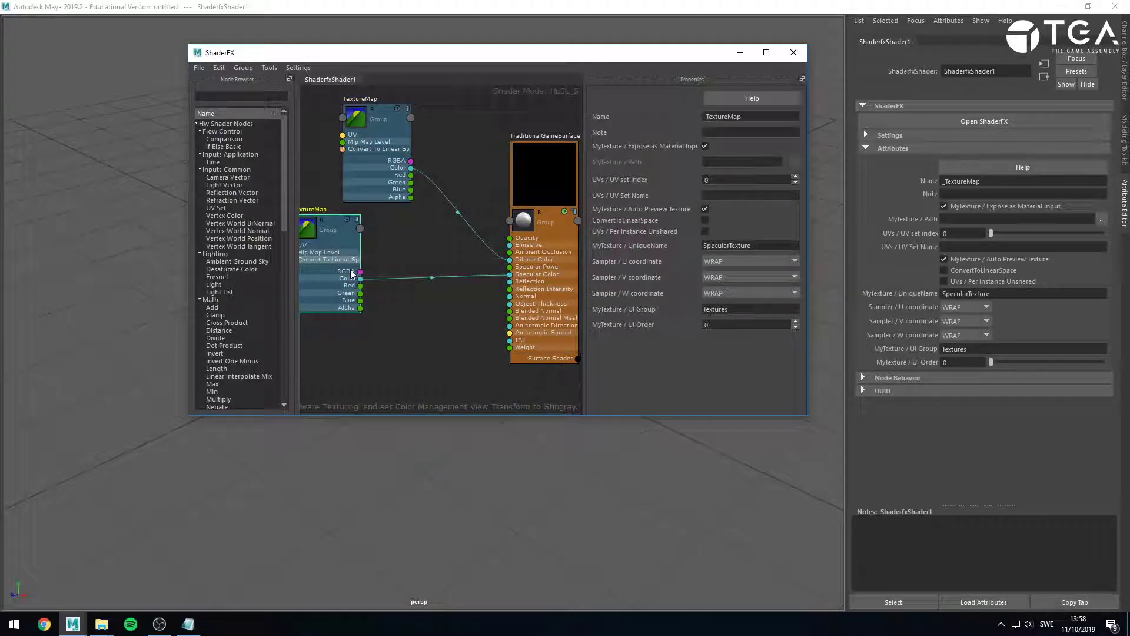
{"action": "left_click", "coordinate": [474, 344]}
{"action": "left_click_drag", "start_coordinate": [510, 298], "coordinate": [434, 328]}
Add a Normal Map node below the texture maps and maximize the ShaderFX window.
{"action": "left_click", "coordinate": [244, 97]}
{"action": "type", "text": "Normal"}
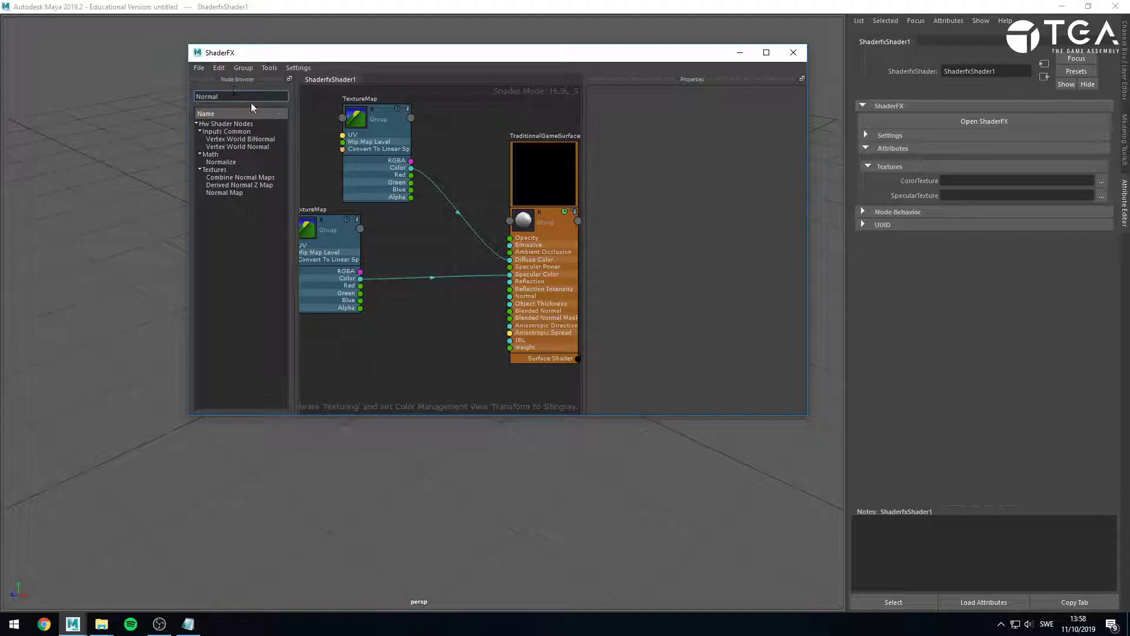
{"action": "left_click_drag", "start_coordinate": [230, 193], "coordinate": [354, 363]}
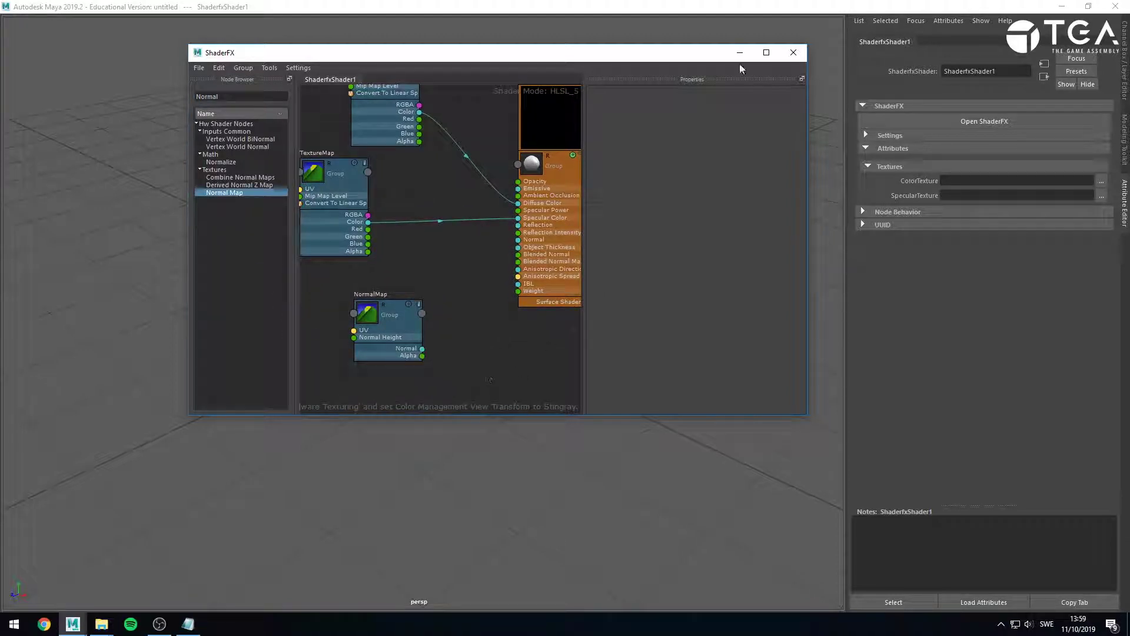
{"action": "left_click", "coordinate": [766, 52]}
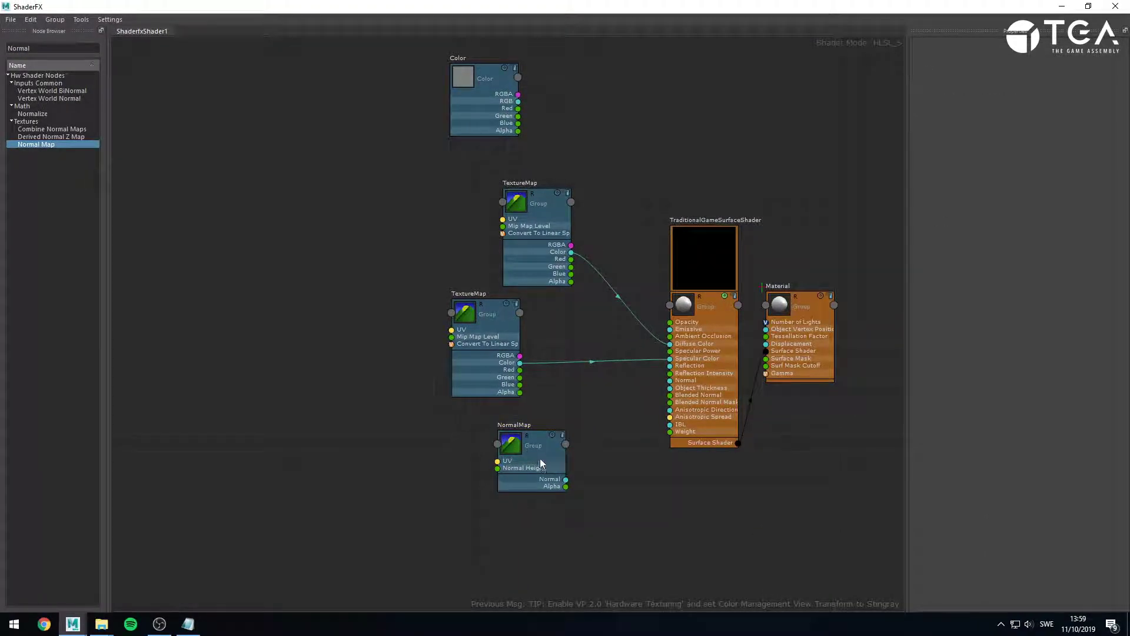
Turn on Toggle Advanced Mode and briefly look inside the NormalMap group.
{"action": "left_click", "coordinate": [110, 19]}
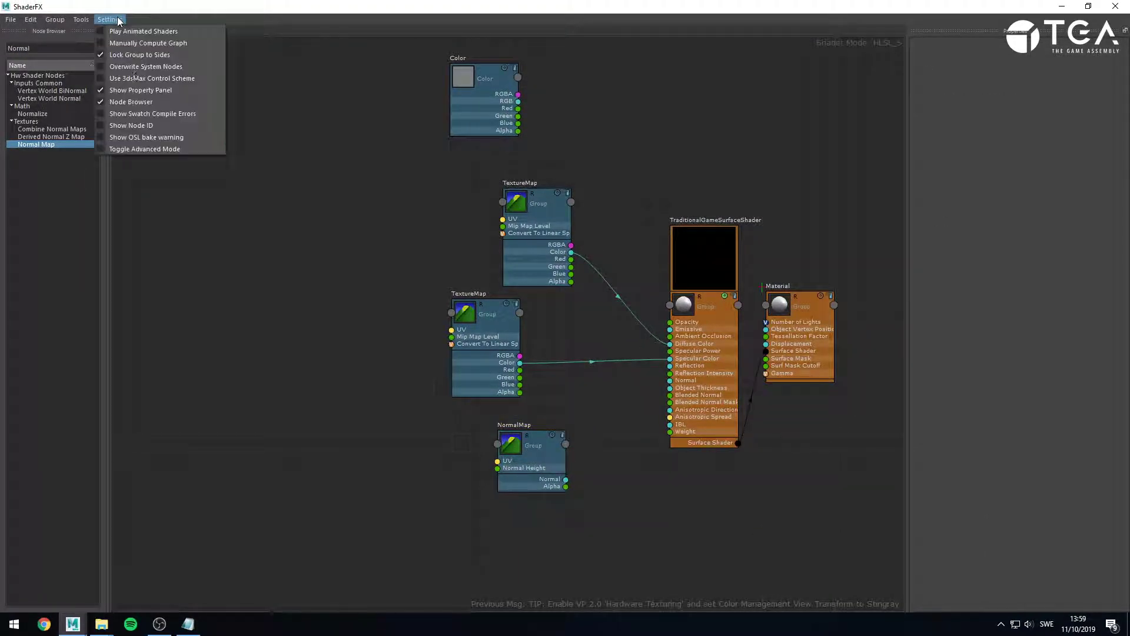
{"action": "left_click", "coordinate": [173, 151]}
{"action": "scroll", "coordinate": [530, 447], "scroll_direction": "up", "scroll_amount": 6}
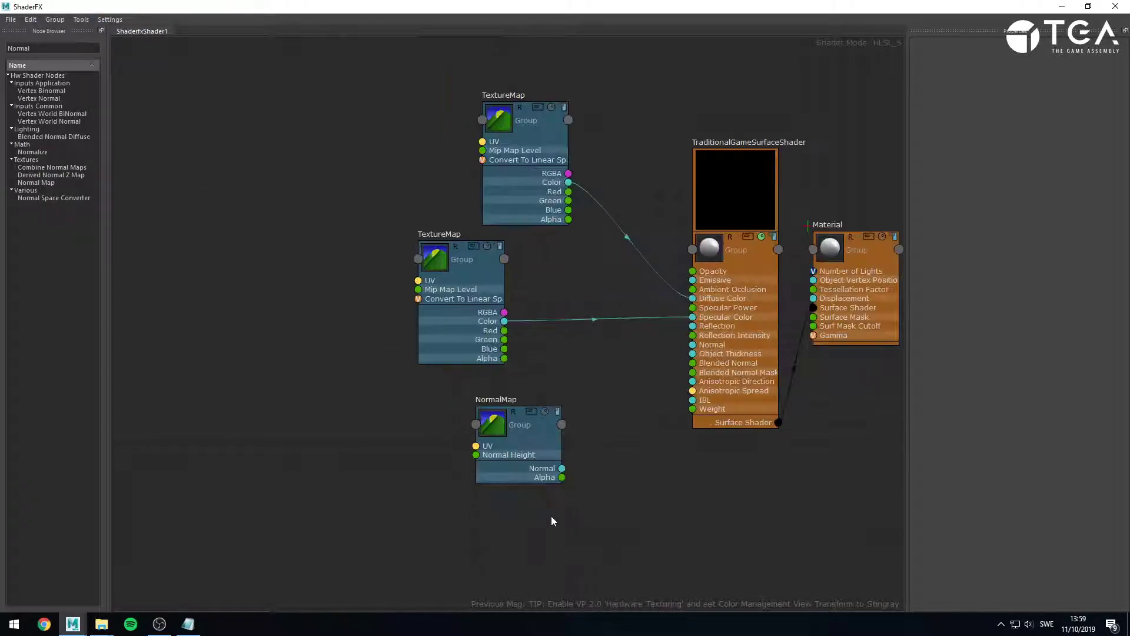
{"action": "double_click", "coordinate": [521, 355]}
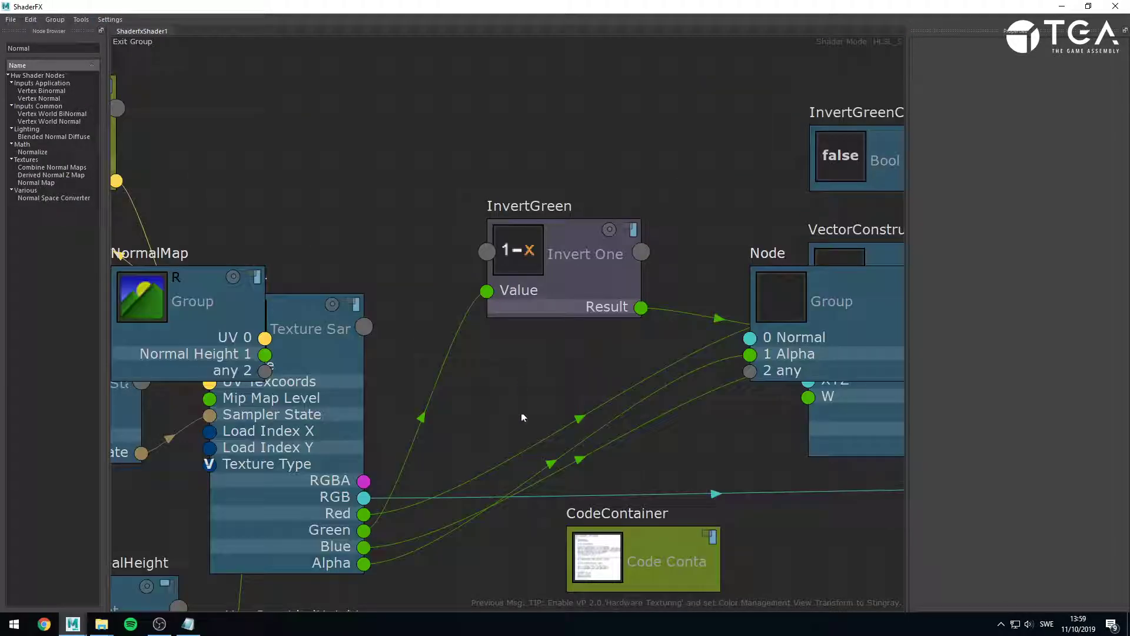
{"action": "left_click", "coordinate": [150, 44]}
Explore the NormalMap group's nested NormalSpaceConversion and TangentToWorld groups, then step back out.
{"action": "double_click", "coordinate": [459, 341]}
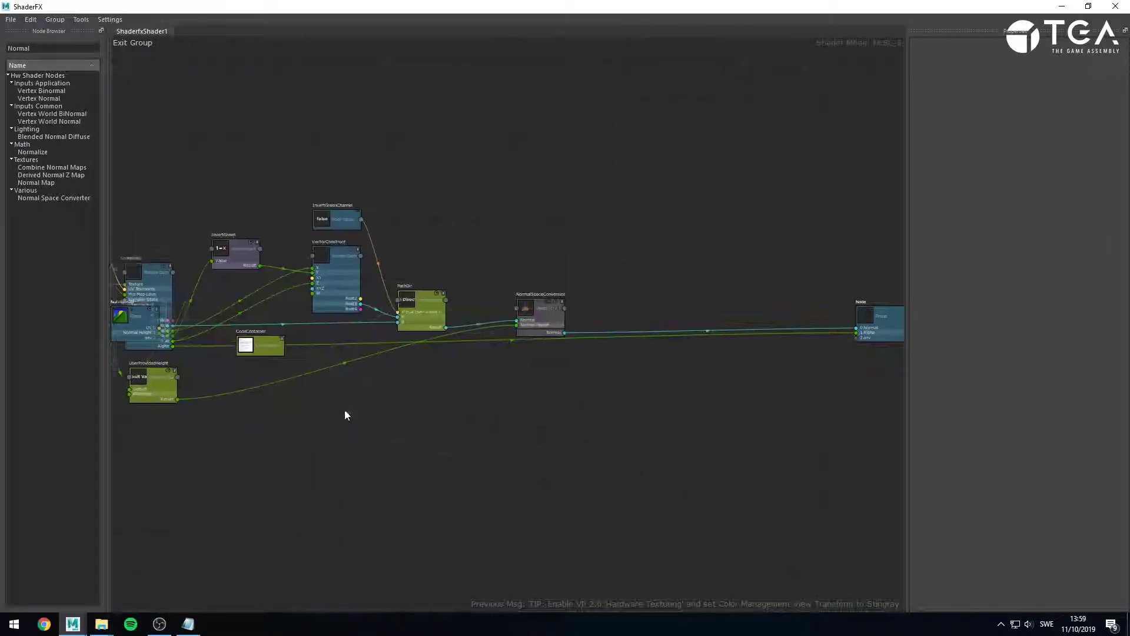
{"action": "scroll", "coordinate": [570, 347], "scroll_direction": "up", "scroll_amount": 5}
{"action": "left_click_drag", "start_coordinate": [599, 308], "coordinate": [578, 367]}
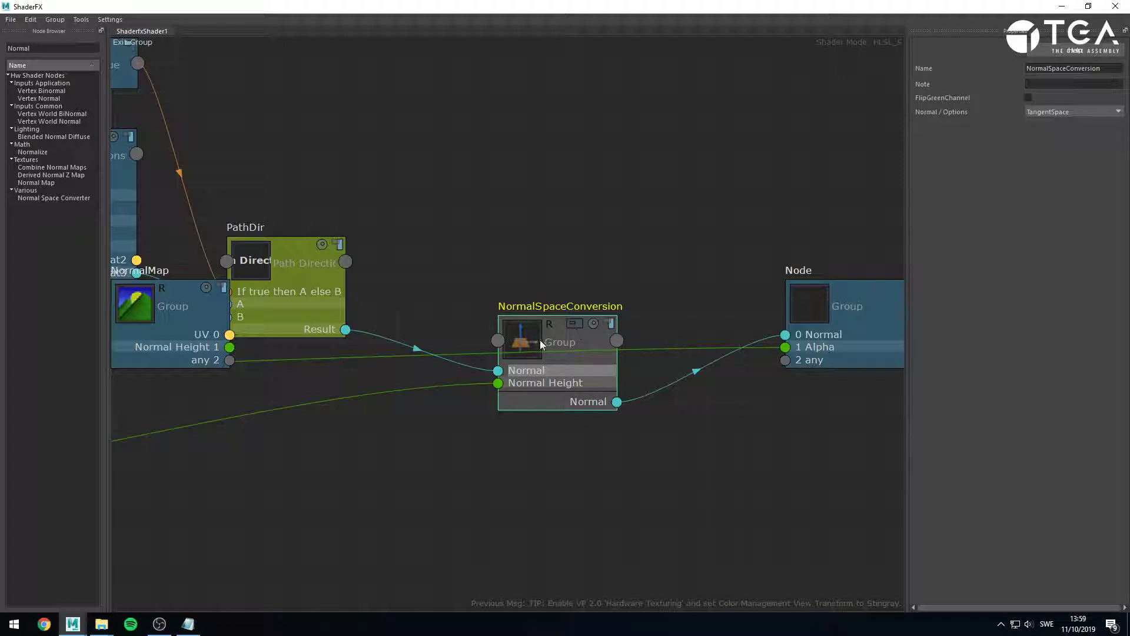
{"action": "scroll", "coordinate": [371, 257], "scroll_direction": "down", "scroll_amount": 2}
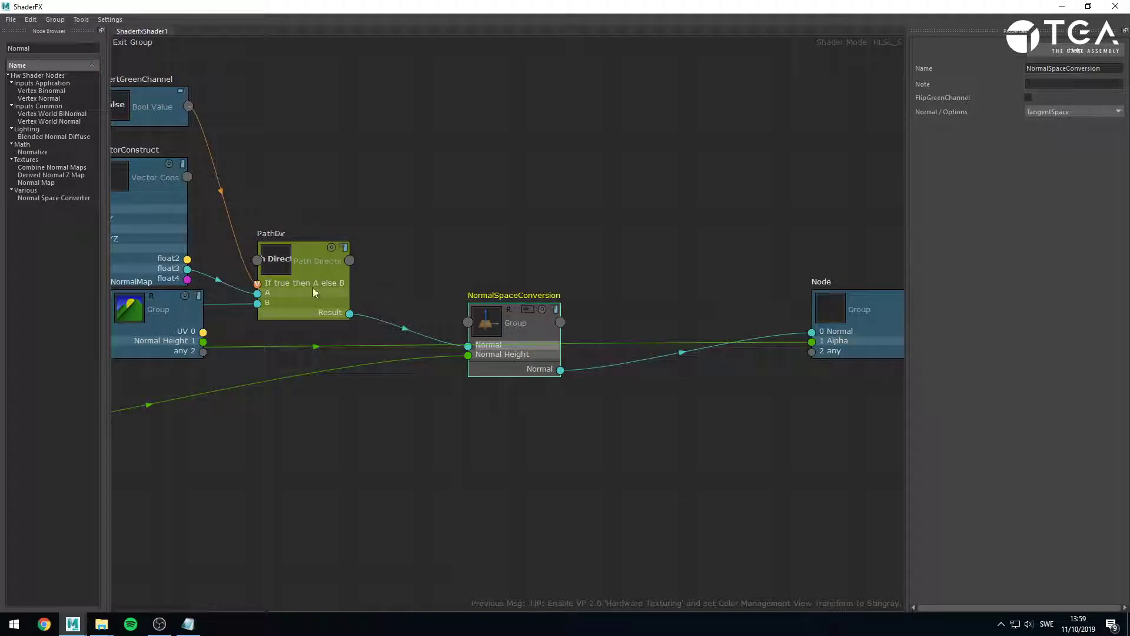
{"action": "double_click", "coordinate": [529, 309]}
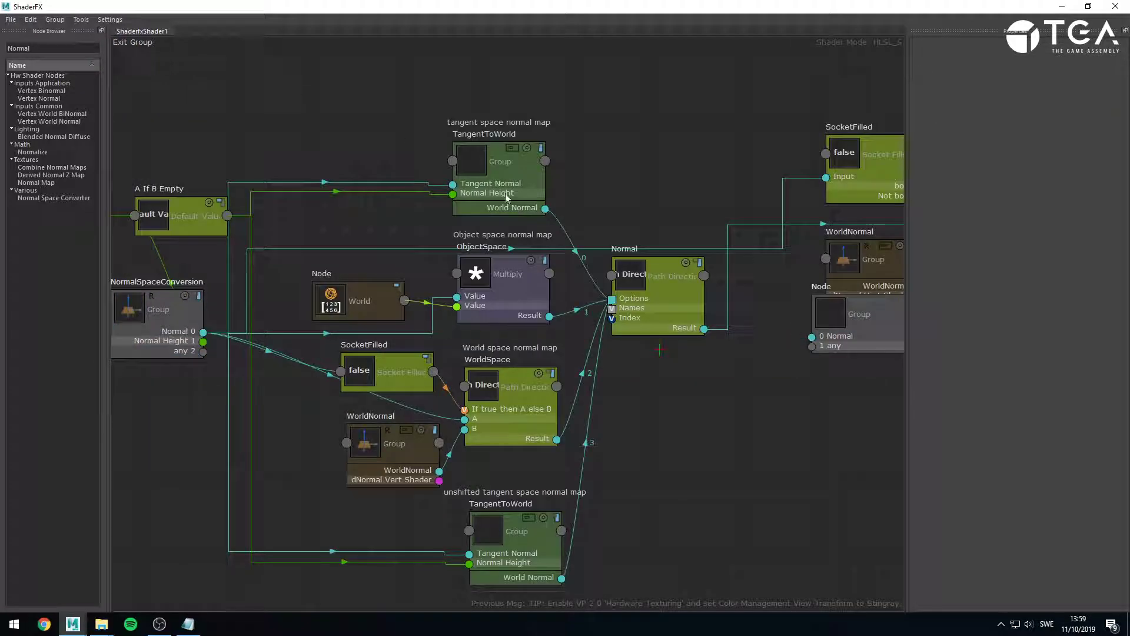
{"action": "left_click", "coordinate": [512, 149]}
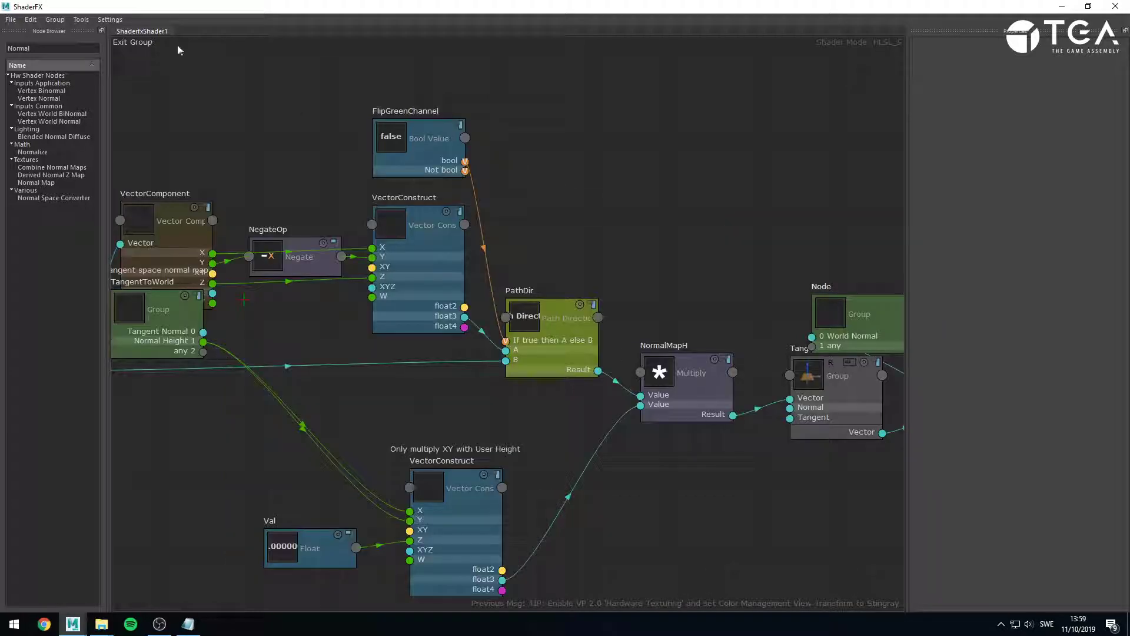
{"action": "left_click", "coordinate": [146, 40]}
{"action": "left_click", "coordinate": [147, 41]}
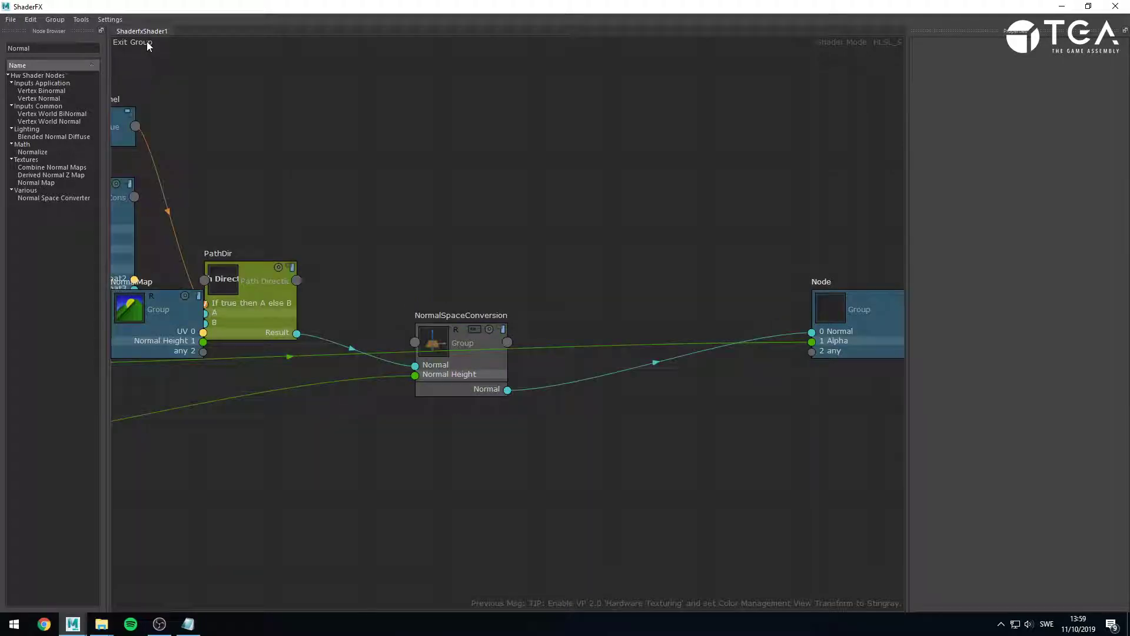
Connect NormalMap's Normal output to the shader's Normal input.
{"action": "left_click", "coordinate": [147, 41]}
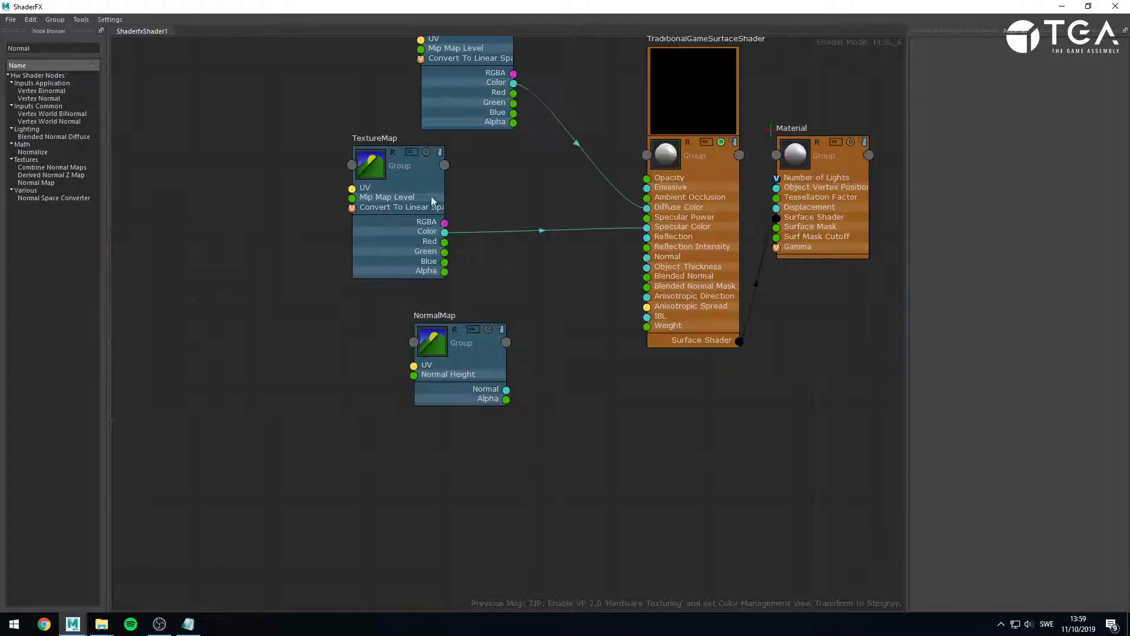
{"action": "left_click_drag", "start_coordinate": [508, 389], "coordinate": [648, 257]}
{"action": "left_click", "coordinate": [476, 369]}
{"action": "left_click_drag", "start_coordinate": [476, 368], "coordinate": [433, 345]}
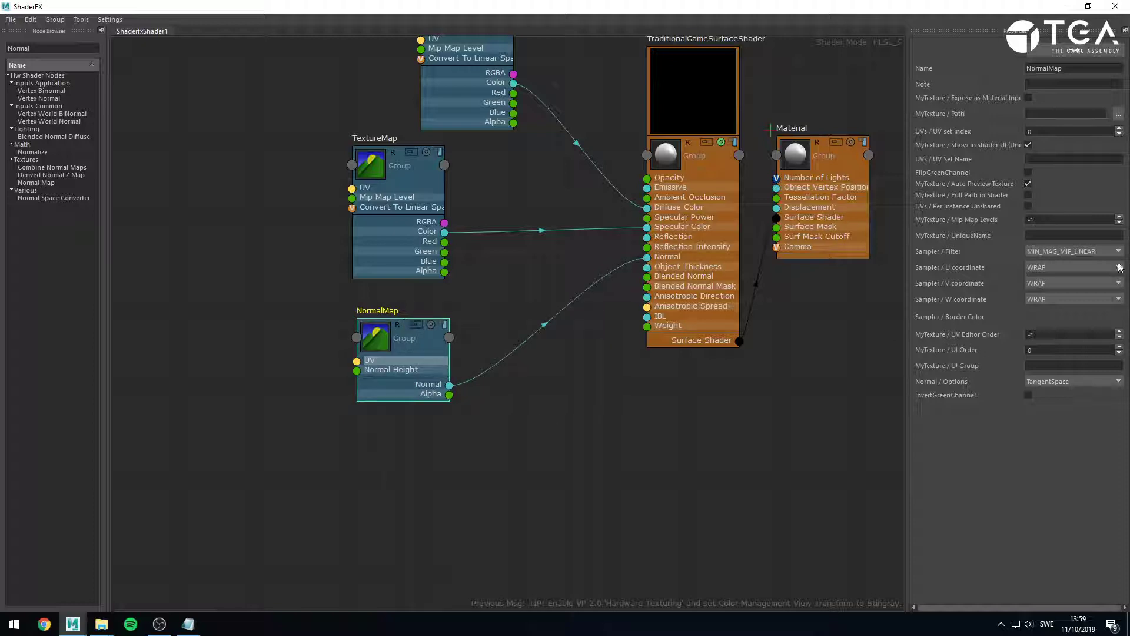
Set the NormalMap's UniqueName to NormalTexture and its UI Group to Textures.
{"action": "left_click", "coordinate": [1039, 235]}
{"action": "type", "text": "Nomr"}
{"action": "key", "text": "BackSpace"}
{"action": "key", "text": "BackSpace"}
{"action": "type", "text": "rmalTe"}
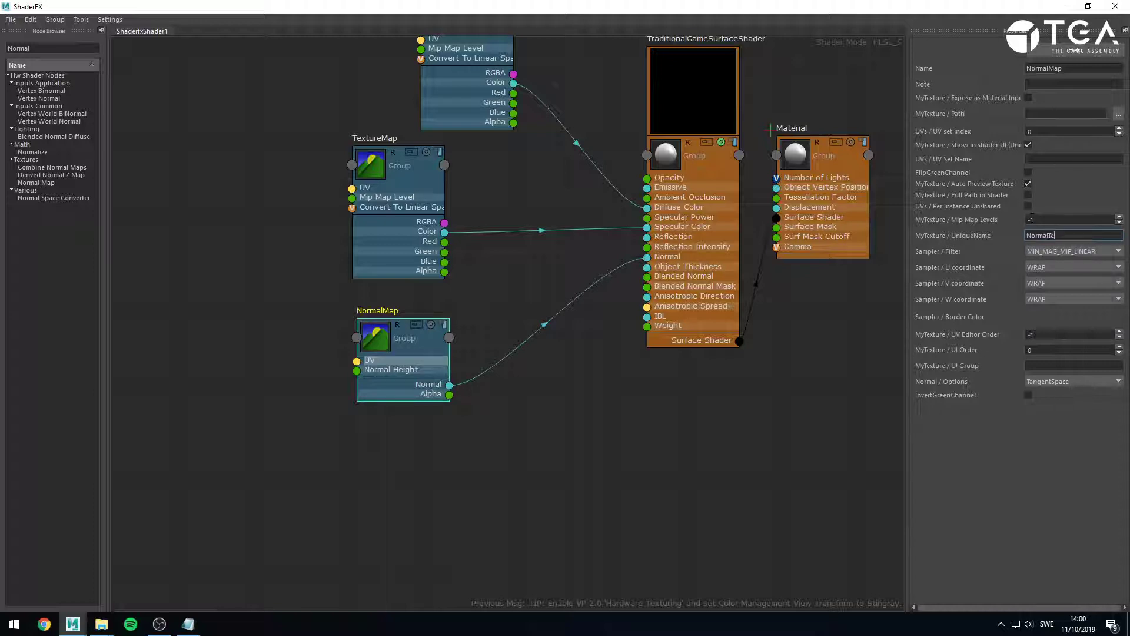
{"action": "type", "text": "xture"}
{"action": "left_click", "coordinate": [1046, 366]}
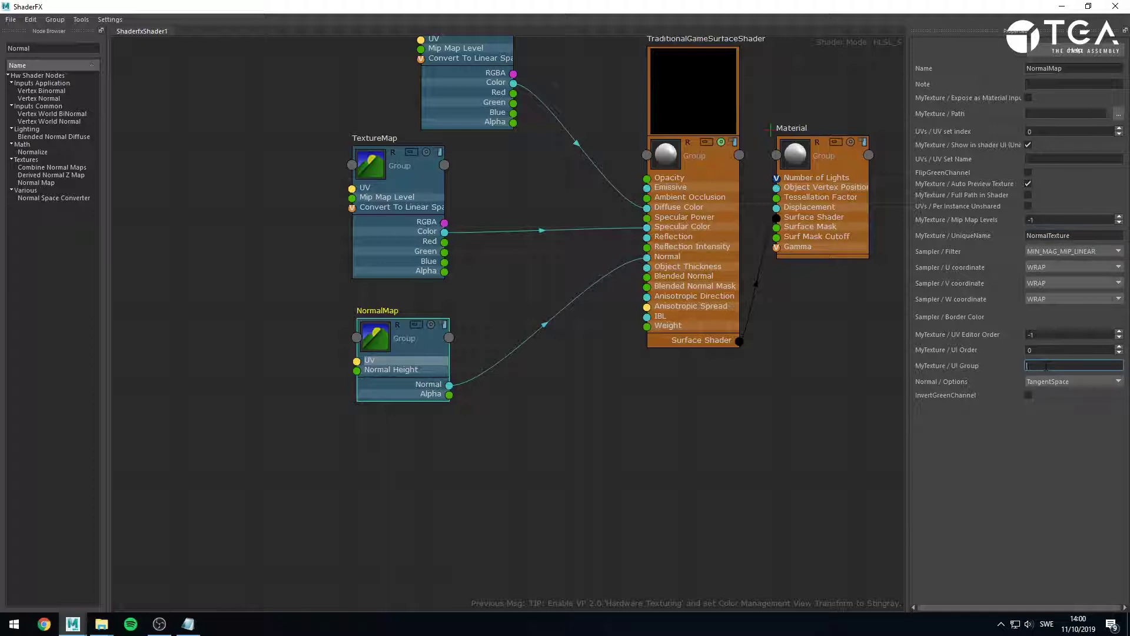
{"action": "type", "text": "Textures"}
Nudge the NormalMap node into place and recheck its settings.
{"action": "left_click", "coordinate": [658, 425]}
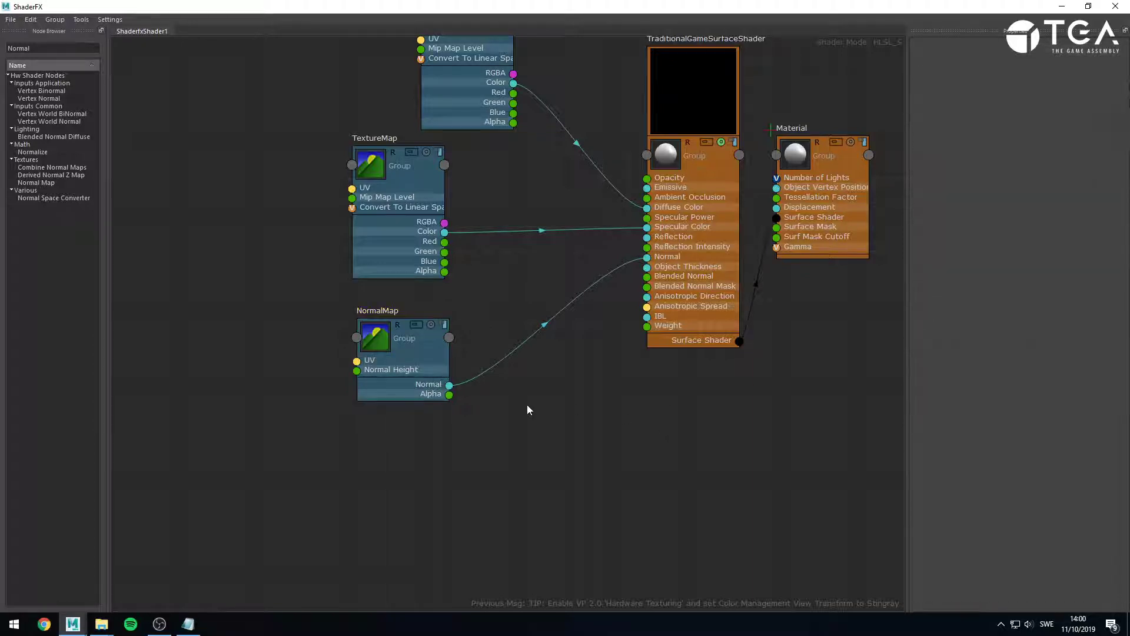
{"action": "left_click_drag", "start_coordinate": [424, 391], "coordinate": [422, 388]}
{"action": "left_click", "coordinate": [460, 406]}
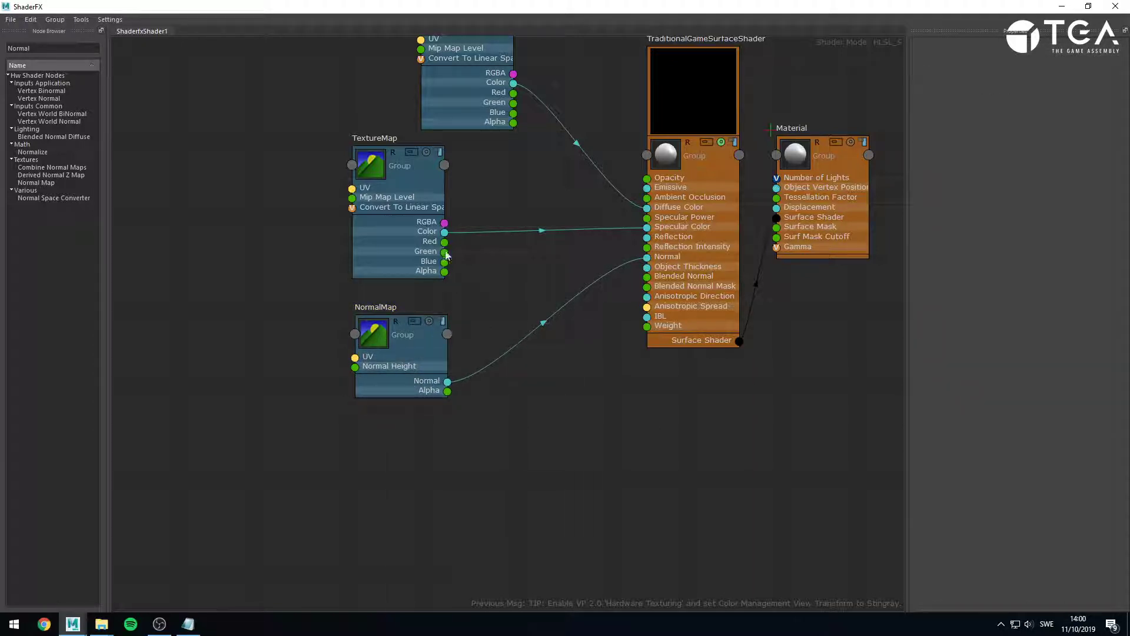
{"action": "left_click", "coordinate": [427, 355]}
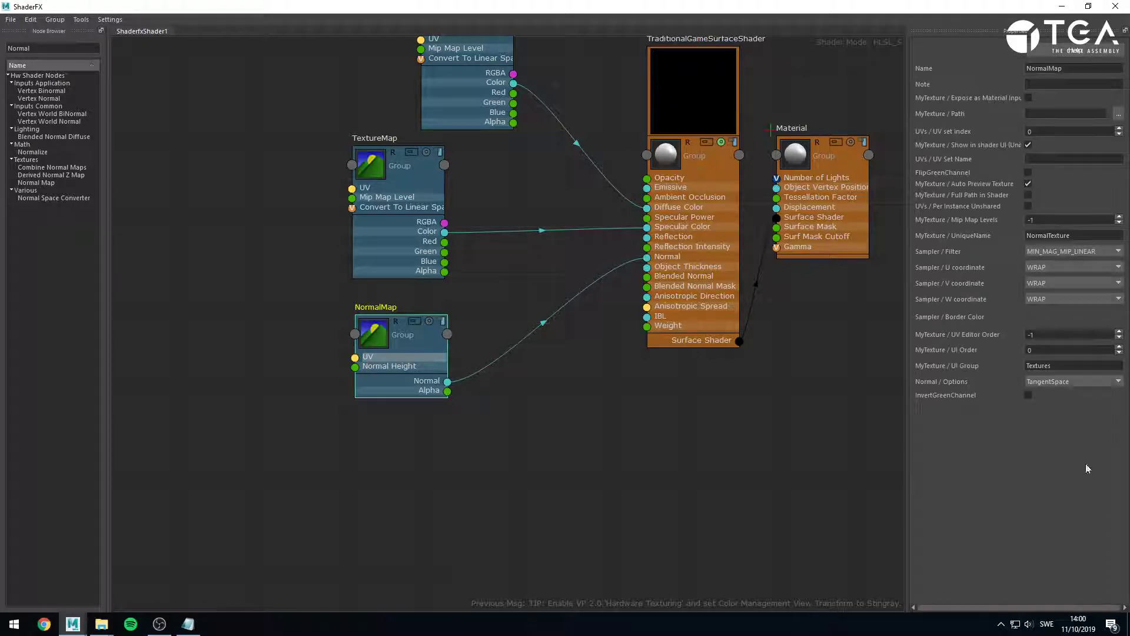
{"action": "left_click", "coordinate": [482, 442]}
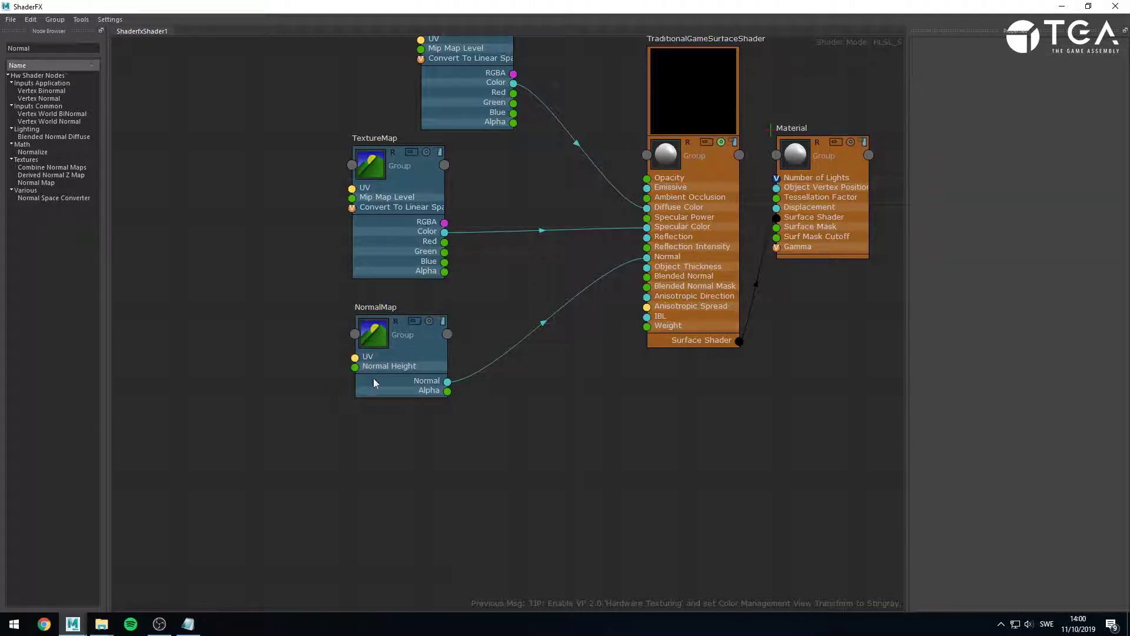
Select the NormalMap node and pull a wire from its float Normal Height input.
{"action": "left_click_drag", "start_coordinate": [423, 353], "coordinate": [425, 357]}
{"action": "left_click", "coordinate": [433, 428]}
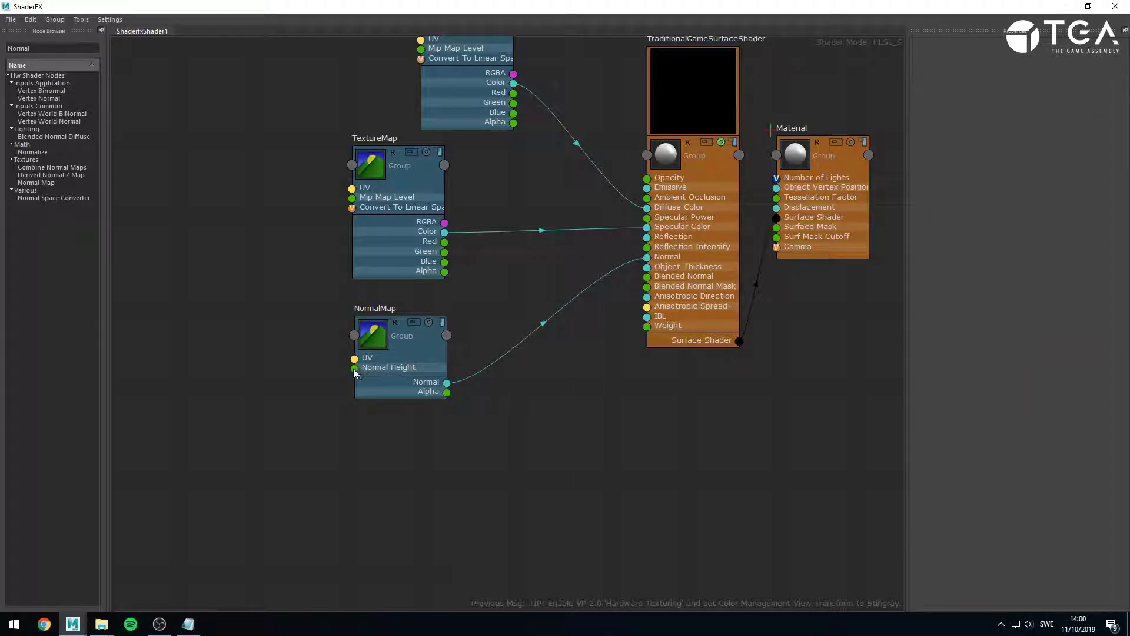
{"action": "left_click", "coordinate": [431, 359]}
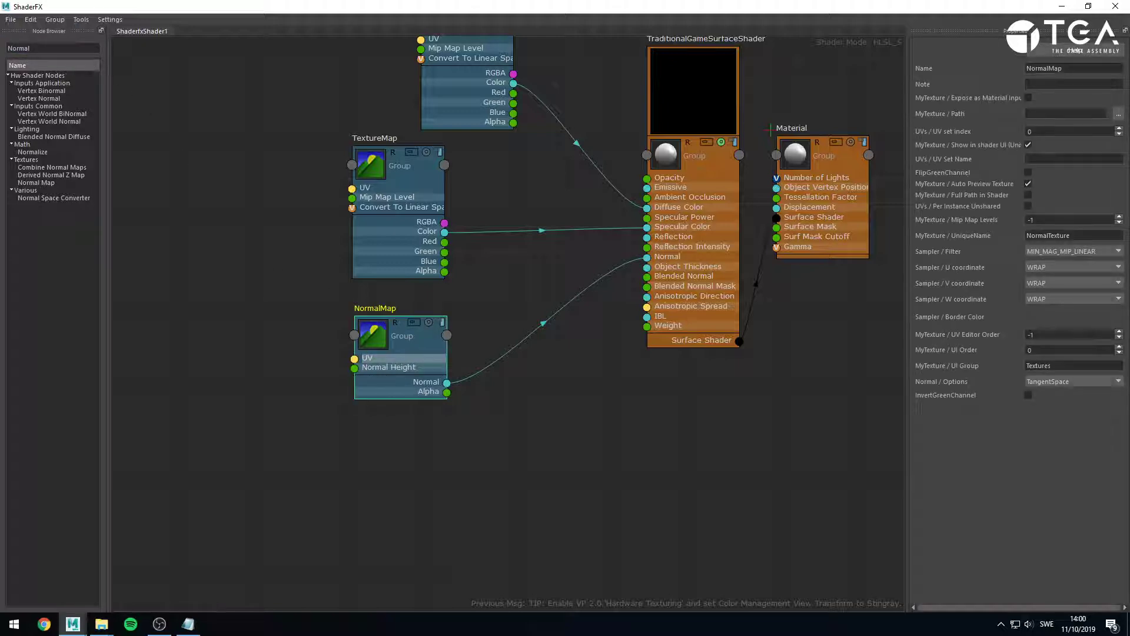
{"action": "double_click", "coordinate": [94, 48]}
{"action": "left_click_drag", "start_coordinate": [355, 369], "coordinate": [332, 382]}
Add a Float node named Val, wire it into Normal Height, and expose it as a material input.
{"action": "double_click", "coordinate": [61, 46]}
{"action": "type", "text": "float"}
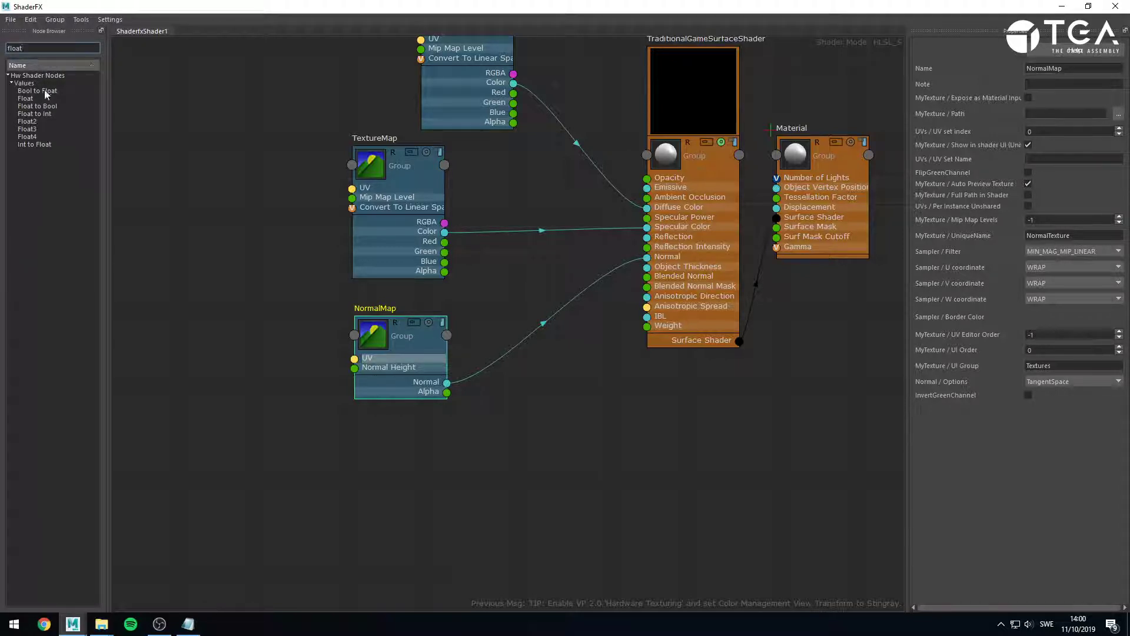
{"action": "left_click_drag", "start_coordinate": [27, 98], "coordinate": [274, 371]}
{"action": "left_click_drag", "start_coordinate": [329, 396], "coordinate": [299, 354]}
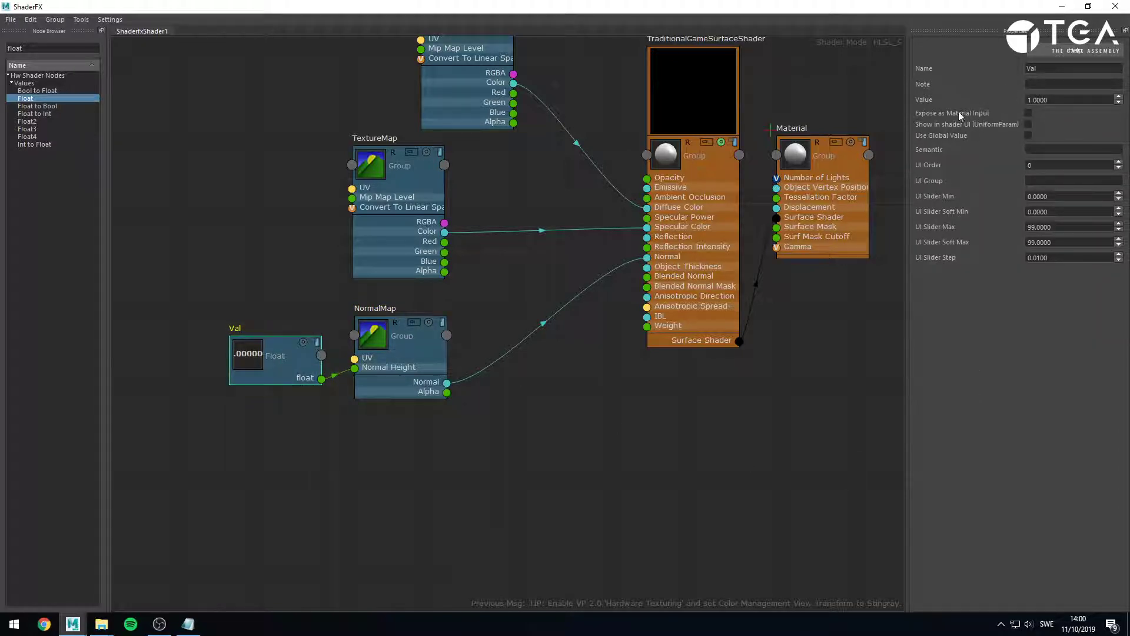
{"action": "left_click", "coordinate": [1027, 113]}
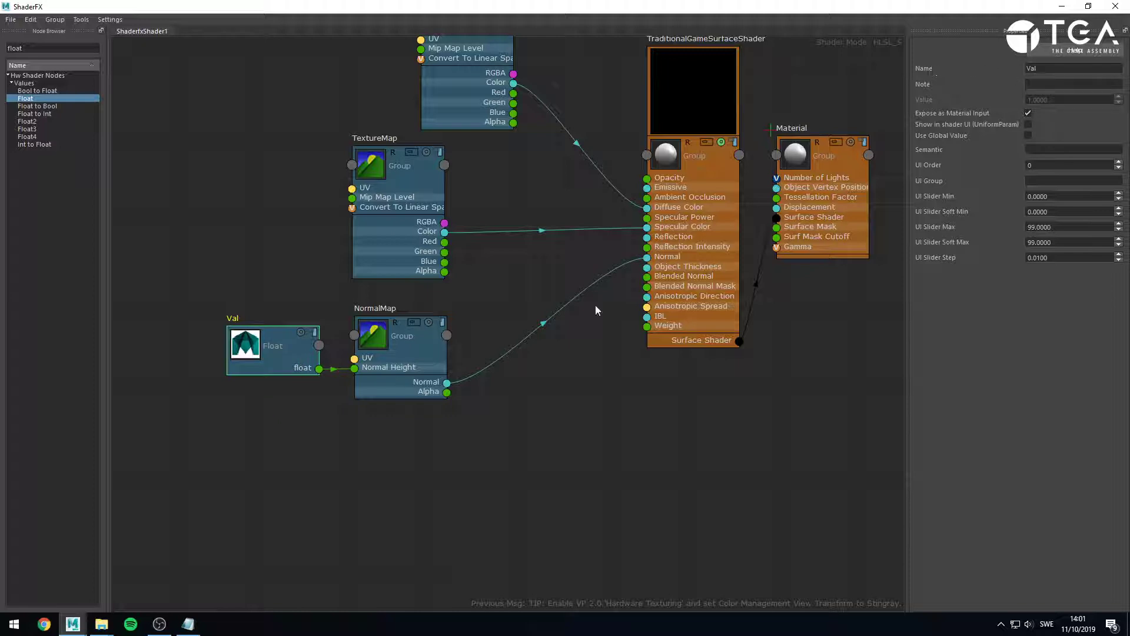
{"action": "left_click", "coordinate": [415, 172]}
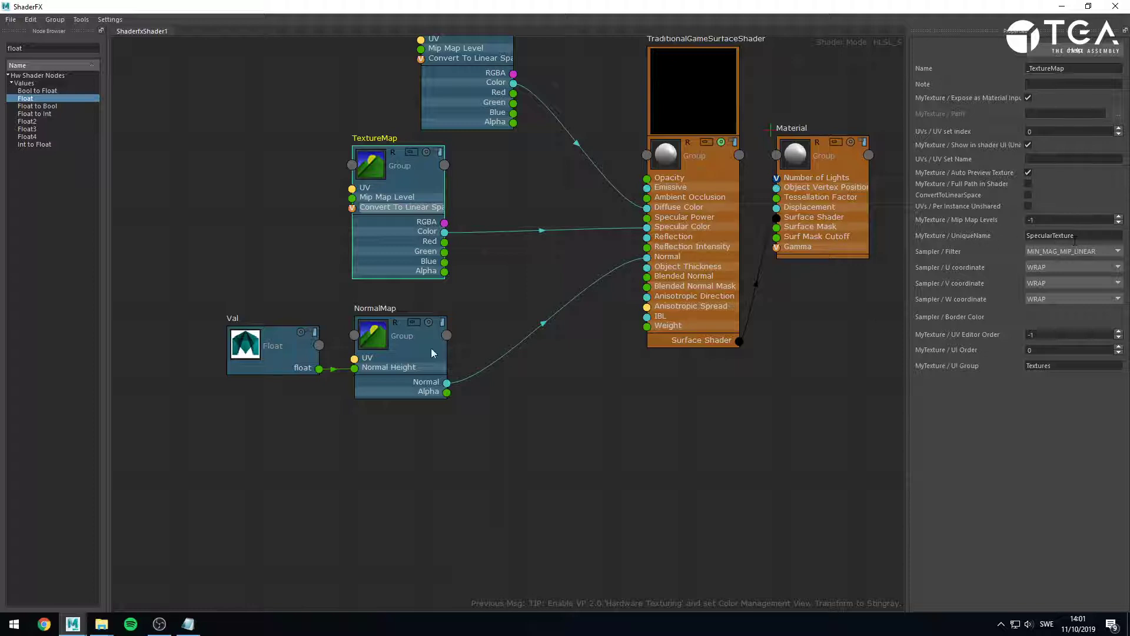
Rename the Val float node to NormalStrength.
{"action": "left_click", "coordinate": [298, 350]}
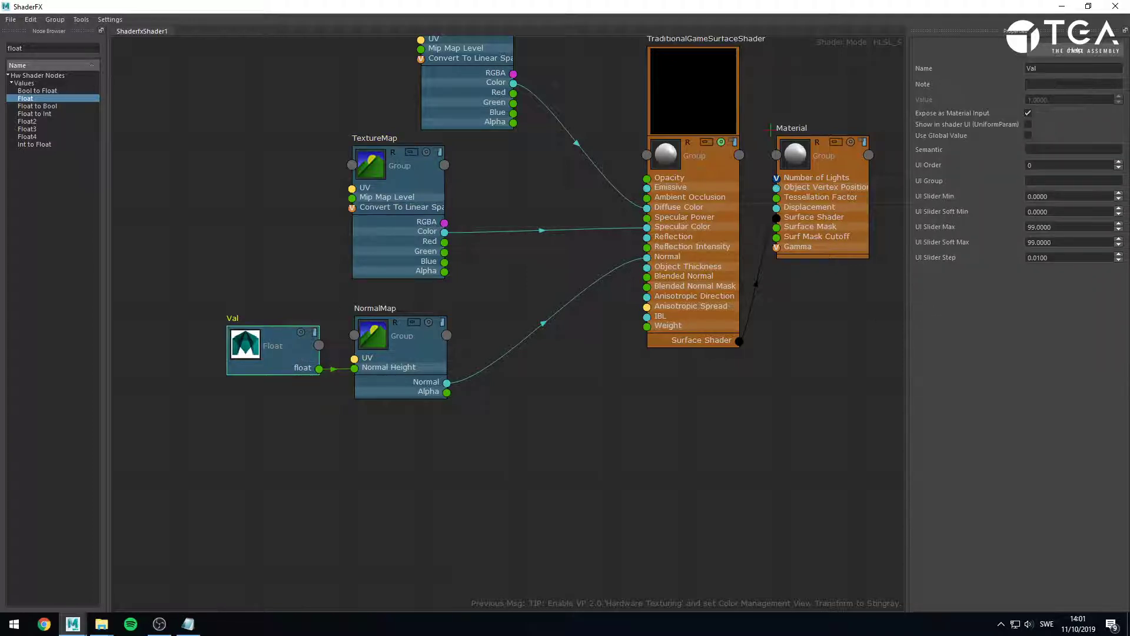
{"action": "double_click", "coordinate": [1036, 68]}
{"action": "type", "text": "NormalStrength"}
{"action": "key", "text": "Return"}
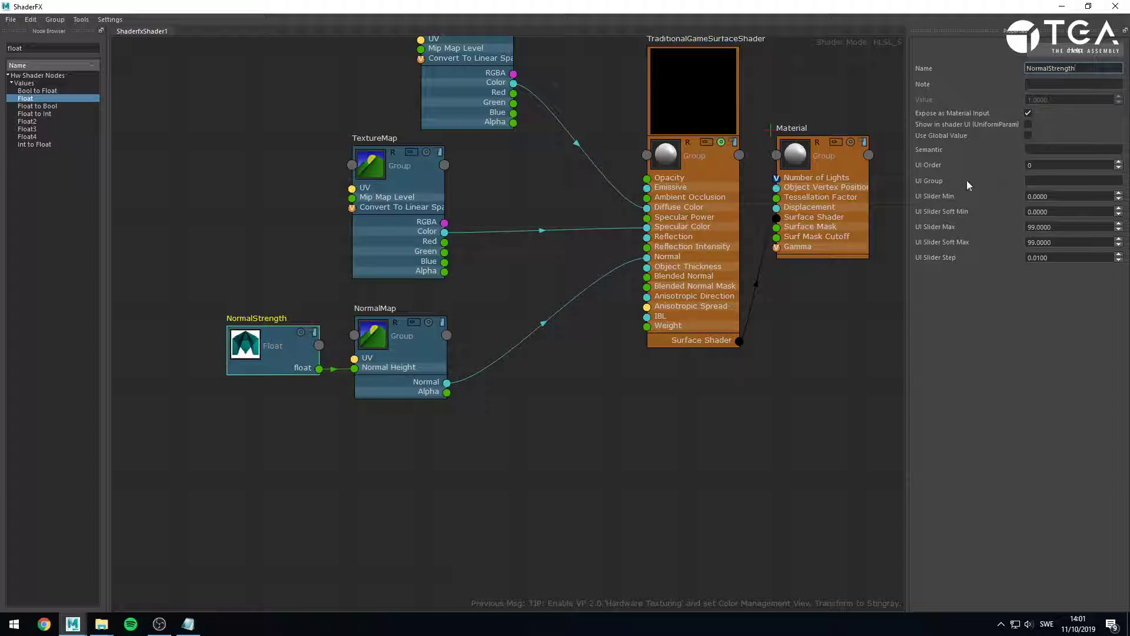
{"action": "left_click", "coordinate": [996, 171]}
Put NormalStrength in the Tweakables UI group and view its slider in Maya's attributes.
{"action": "left_click", "coordinate": [1038, 186]}
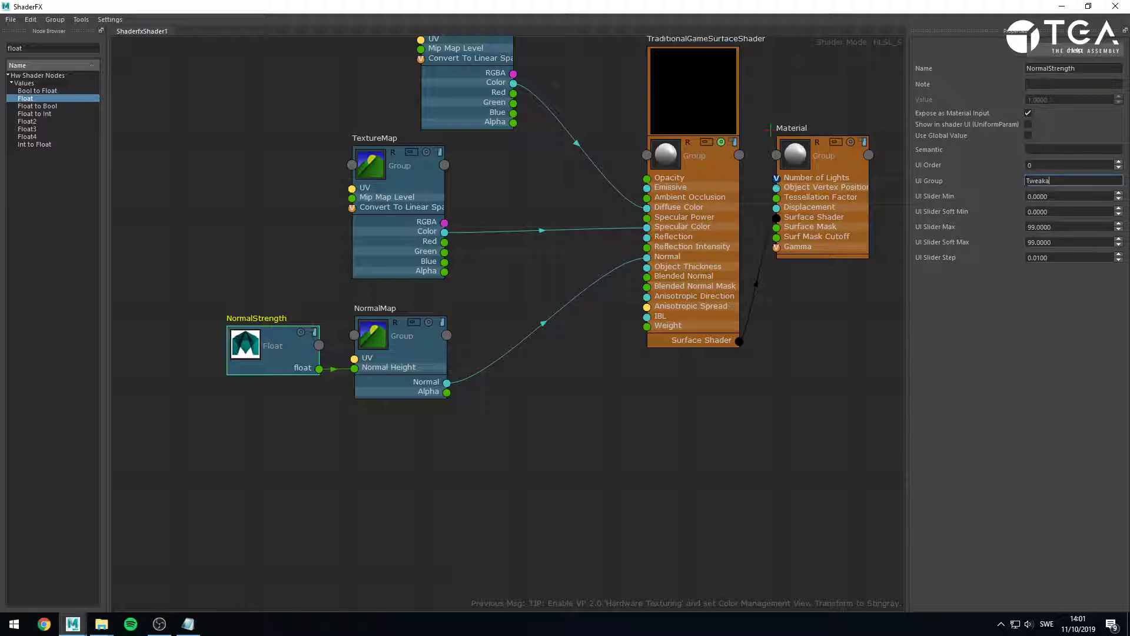
{"action": "type", "text": "es"}
{"action": "left_click", "coordinate": [714, 479]}
{"action": "left_click", "coordinate": [1088, 6]}
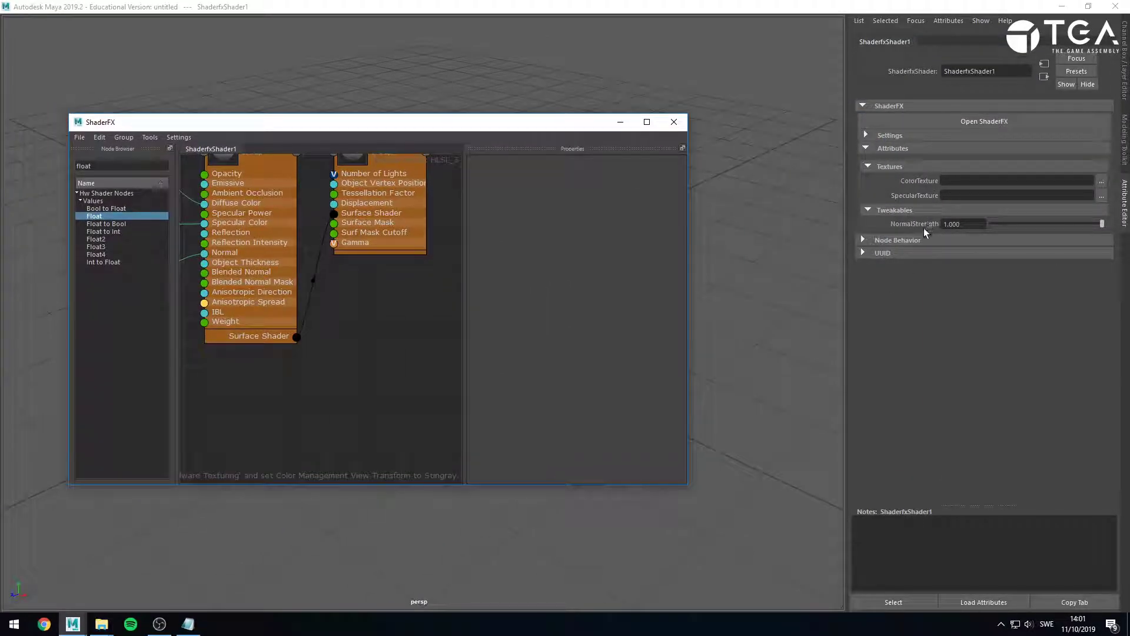
Expose the NormalMap node and check its NormalTexture attribute in Maya's Attribute Editor.
{"action": "double_click", "coordinate": [454, 124]}
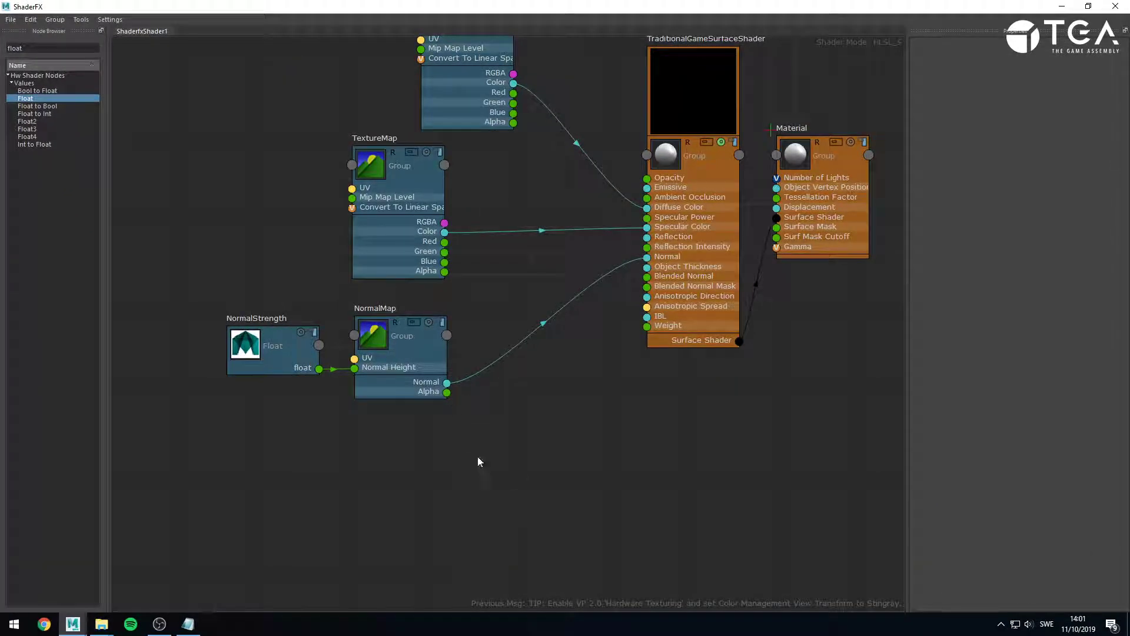
{"action": "left_click", "coordinate": [433, 344]}
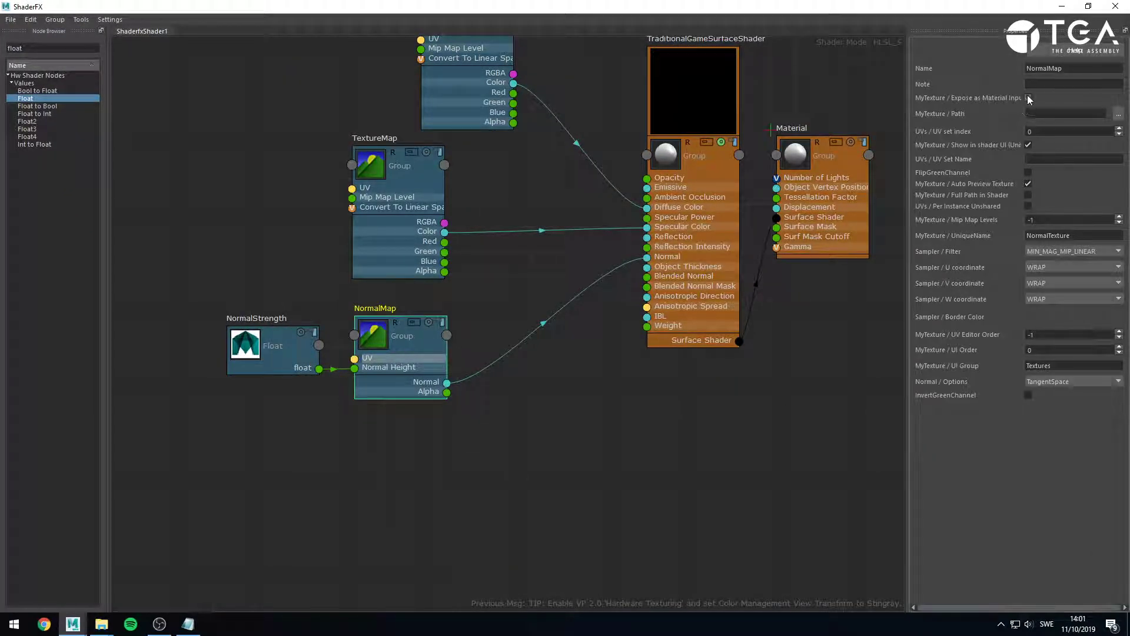
{"action": "left_click_drag", "start_coordinate": [1018, 6], "coordinate": [591, 77]}
{"action": "left_click", "coordinate": [440, 254]}
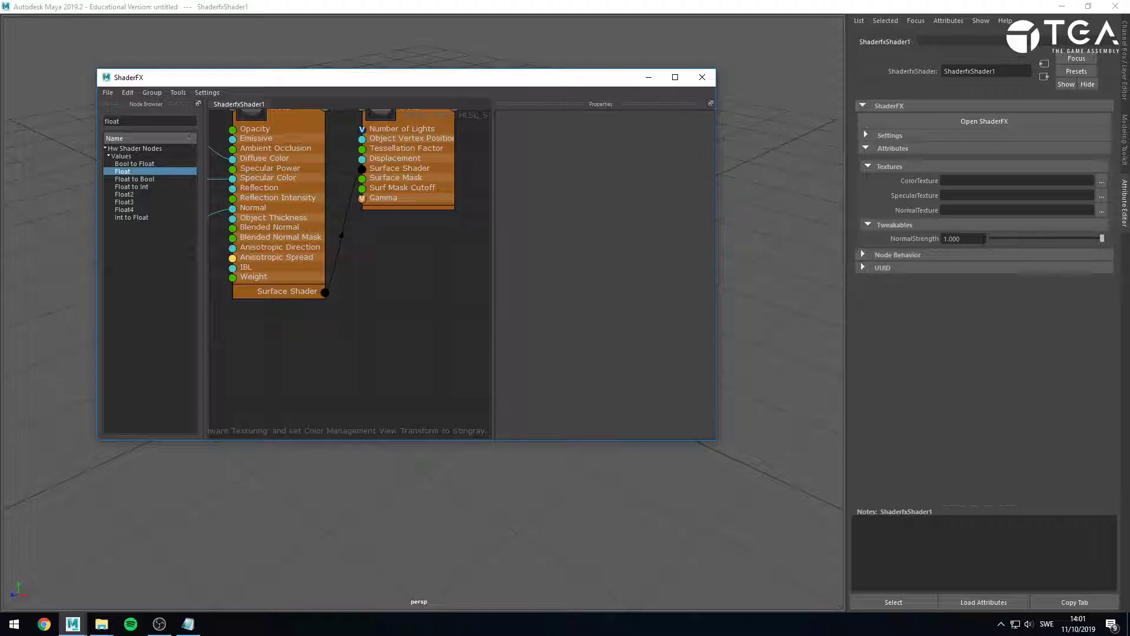
Move the four texture-related nodes up and to the left in the graph.
{"action": "left_click", "coordinate": [676, 77]}
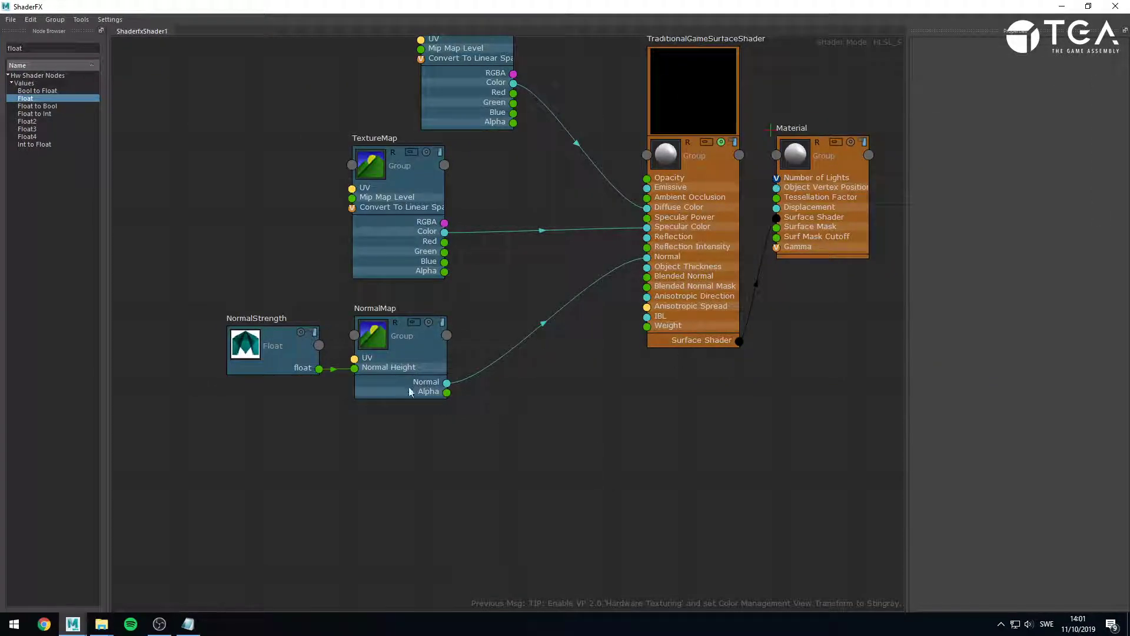
{"action": "middle_click_drag", "start_coordinate": [253, 142], "coordinate": [307, 317]}
{"action": "left_click_drag", "start_coordinate": [320, 271], "coordinate": [517, 445]}
{"action": "left_click_drag", "start_coordinate": [458, 479], "coordinate": [230, 415]}
Shift the selected nodes further left and discard a stray Float node.
{"action": "left_click", "coordinate": [310, 374]}
{"action": "middle_click_drag", "start_coordinate": [310, 373], "coordinate": [404, 388]}
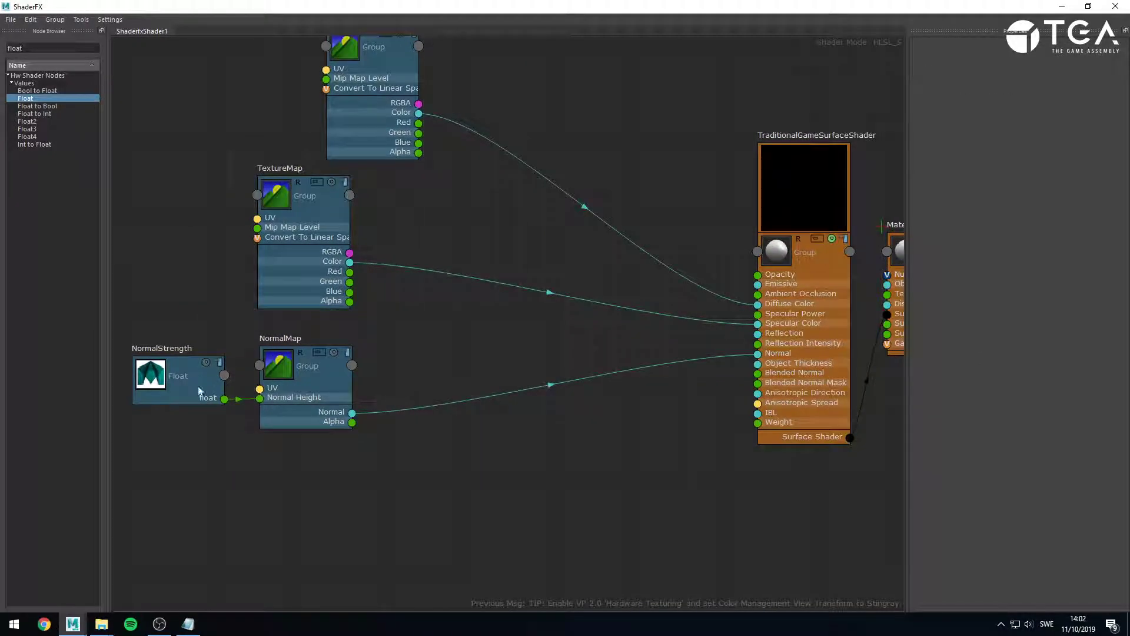
{"action": "left_click_drag", "start_coordinate": [26, 98], "coordinate": [533, 333]}
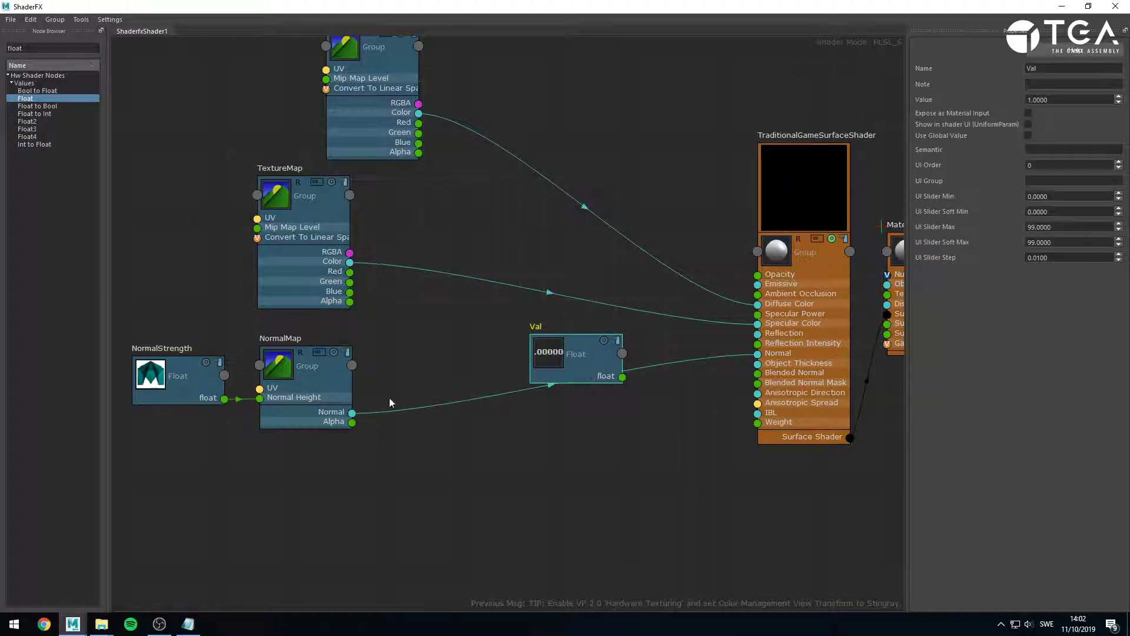
{"action": "key", "text": "Delete"}
Duplicate the NormalStrength node and wire the copy into Specular Power.
{"action": "left_click", "coordinate": [203, 377]}
{"action": "key", "text": "ctrl+c"}
{"action": "key", "text": "ctrl+v"}
{"action": "left_click_drag", "start_coordinate": [575, 363], "coordinate": [594, 340]}
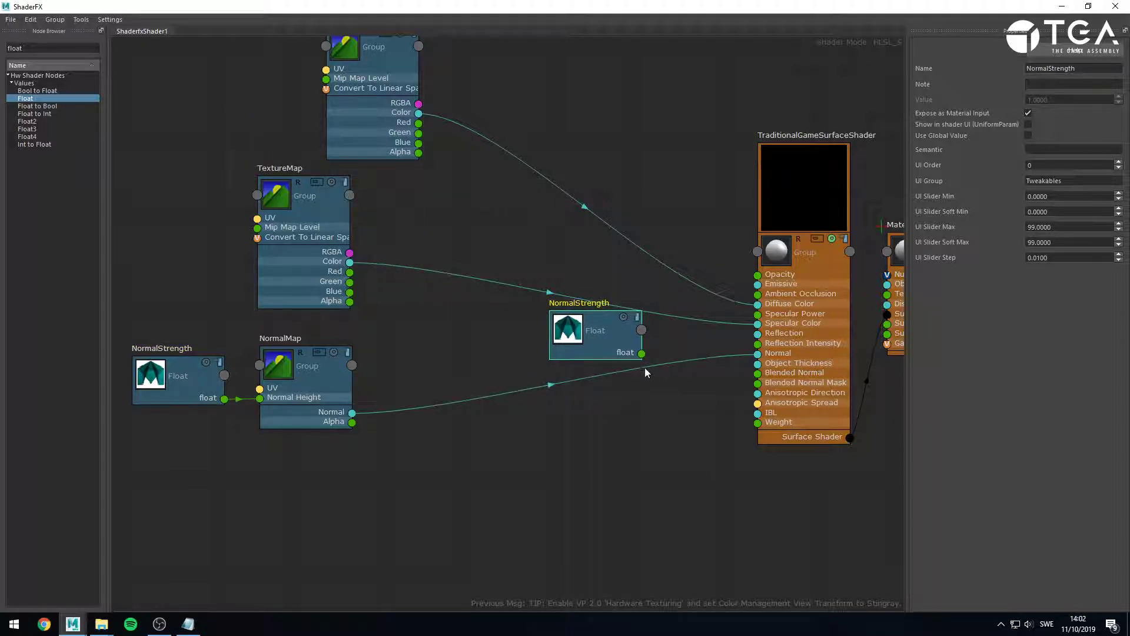
{"action": "left_click_drag", "start_coordinate": [641, 353], "coordinate": [758, 313]}
{"action": "left_click_drag", "start_coordinate": [607, 328], "coordinate": [620, 285]}
Rename the copy SpecularSpread and check its 1.000 slider under Tweakables in Maya.
{"action": "double_click", "coordinate": [1051, 68]}
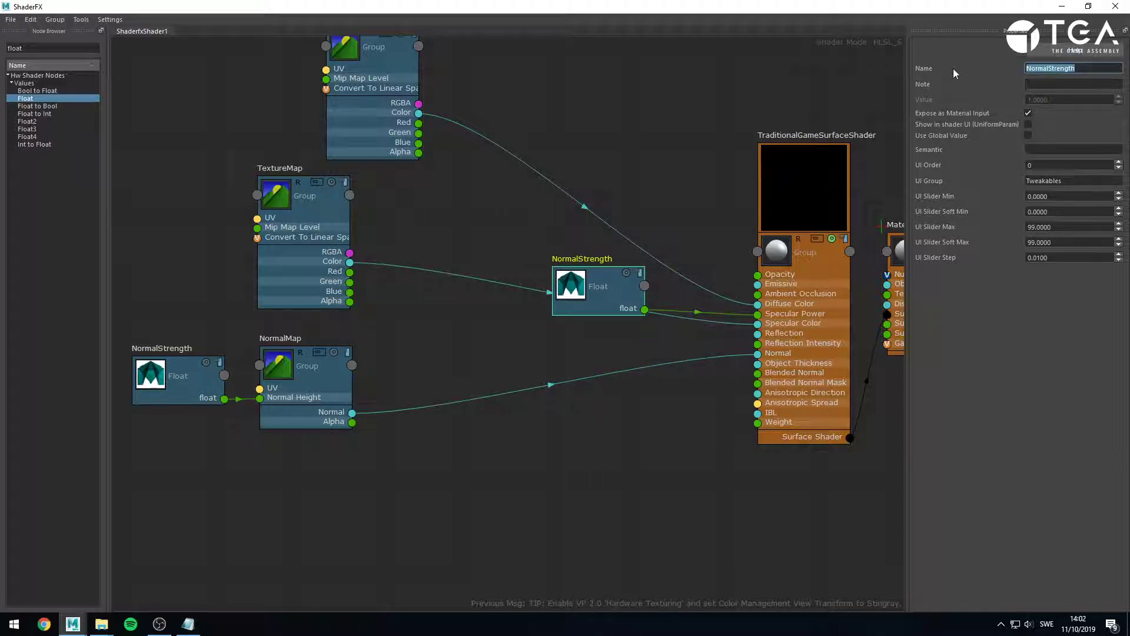
{"action": "type", "text": "SpecularPo"}
{"action": "type", "text": "wer"}
{"action": "key", "text": "BackSpace"}
{"action": "key", "text": "BackSpace"}
{"action": "key", "text": "BackSpace"}
{"action": "key", "text": "BackSpace"}
{"action": "key", "text": "BackSpace"}
{"action": "type", "text": "Spread"}
{"action": "key", "text": "Return"}
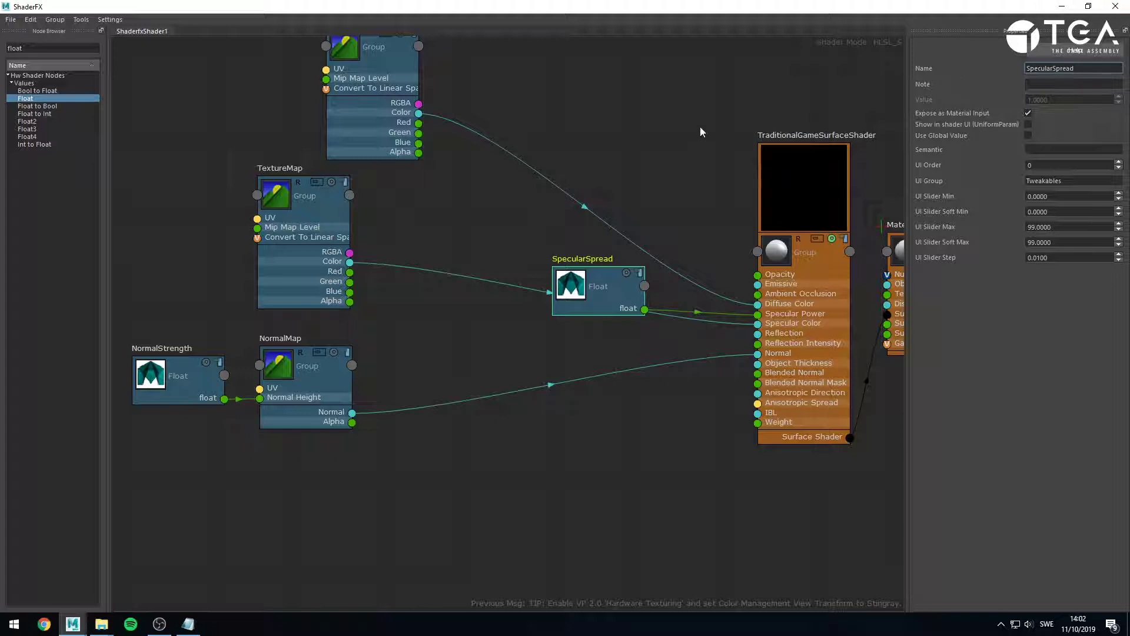
{"action": "left_click", "coordinate": [1062, 6]}
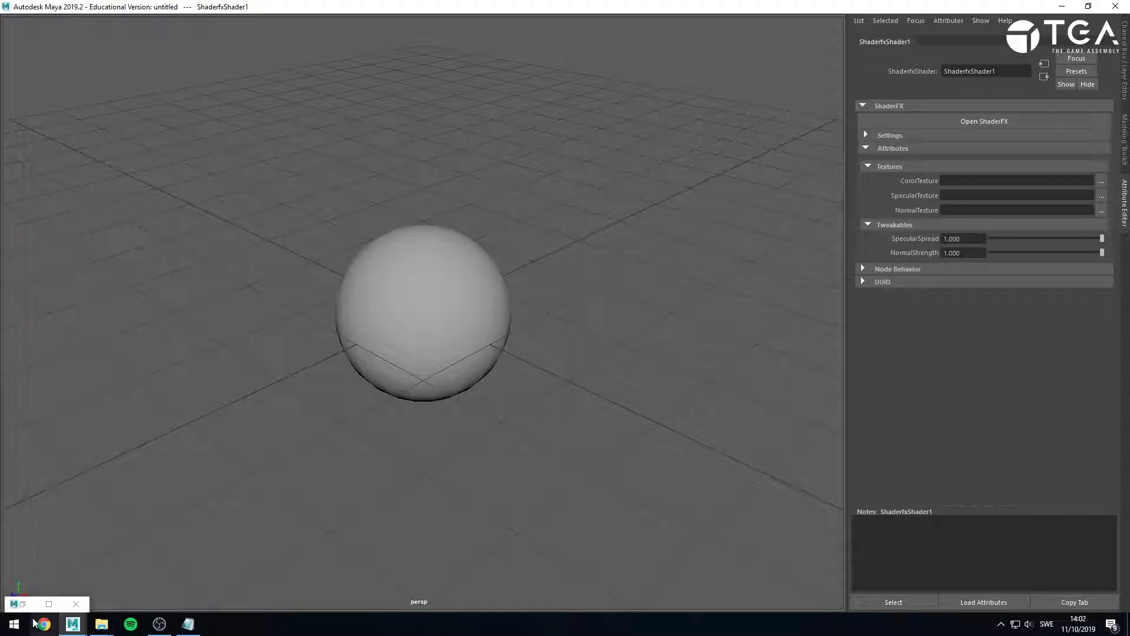
Add Float2, Float3 and Float4 value nodes to the graph.
{"action": "left_click", "coordinate": [49, 604]}
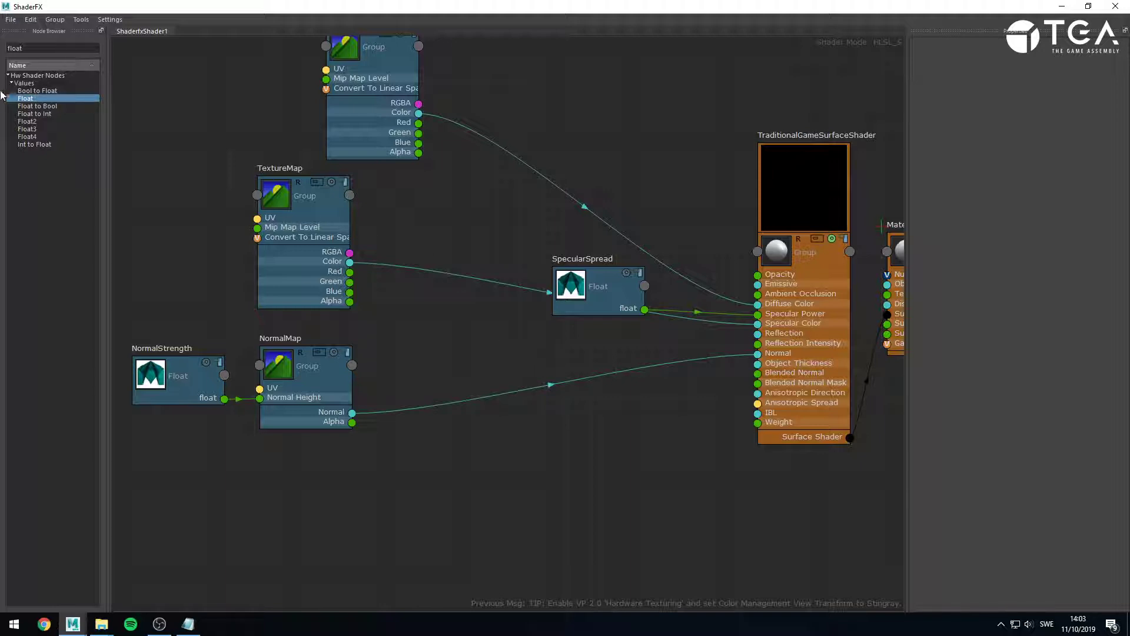
{"action": "left_click_drag", "start_coordinate": [31, 122], "coordinate": [456, 460]}
{"action": "left_click_drag", "start_coordinate": [27, 129], "coordinate": [607, 478]}
{"action": "middle_click_drag", "start_coordinate": [783, 595], "coordinate": [725, 465]}
Compare the Float2, Float3 and Float4 components and rearrange those nodes.
{"action": "left_click", "coordinate": [595, 366]}
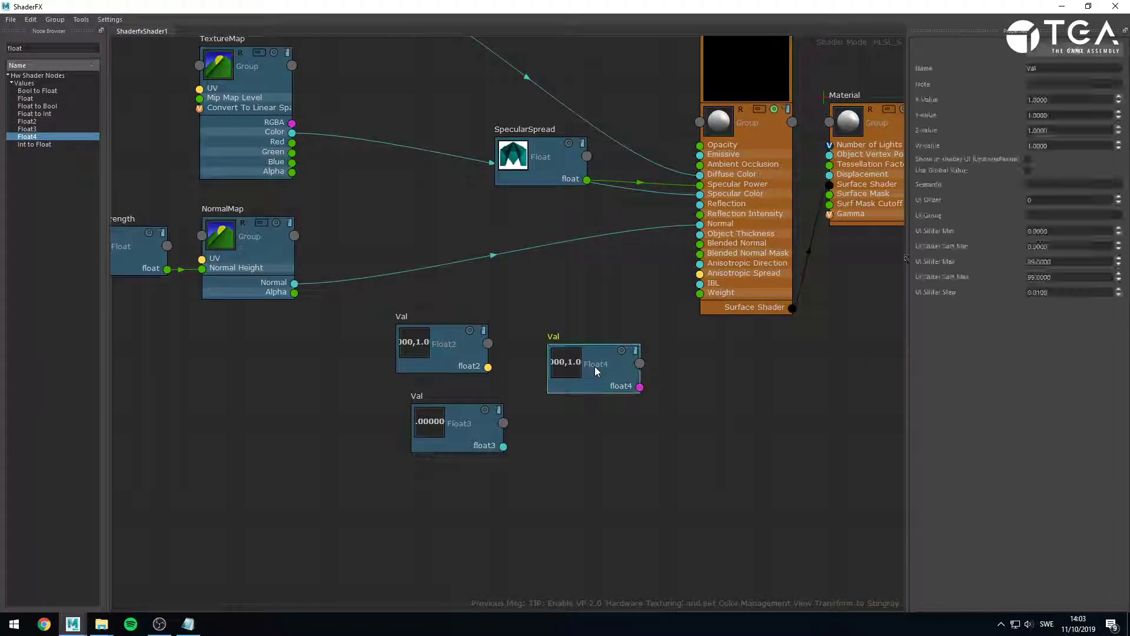
{"action": "left_click", "coordinate": [456, 352]}
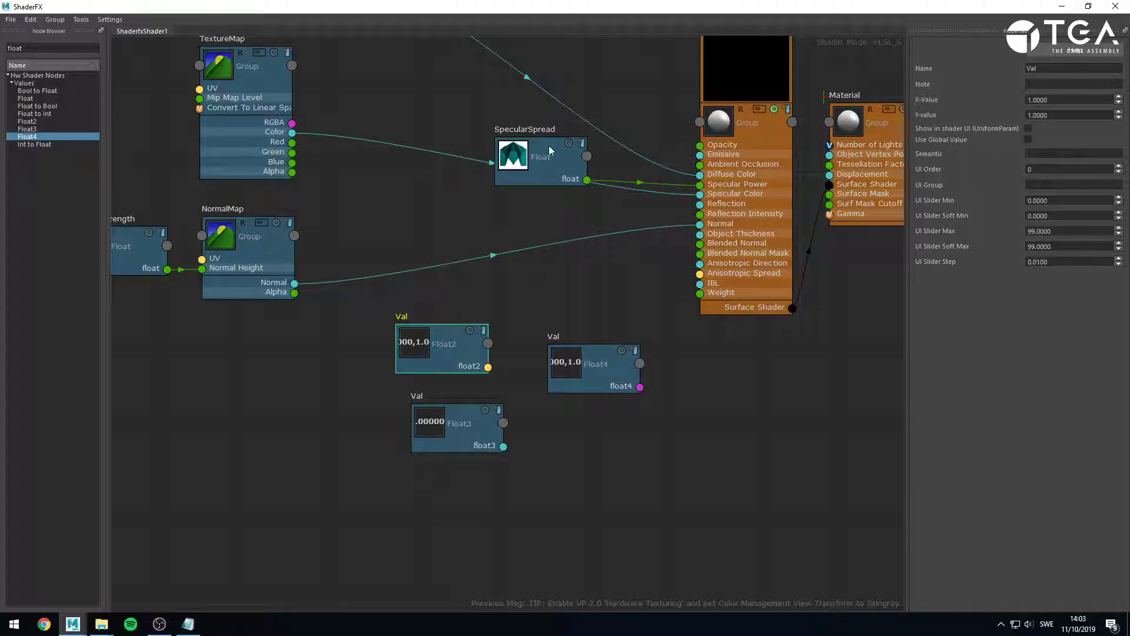
{"action": "left_click", "coordinate": [577, 380]}
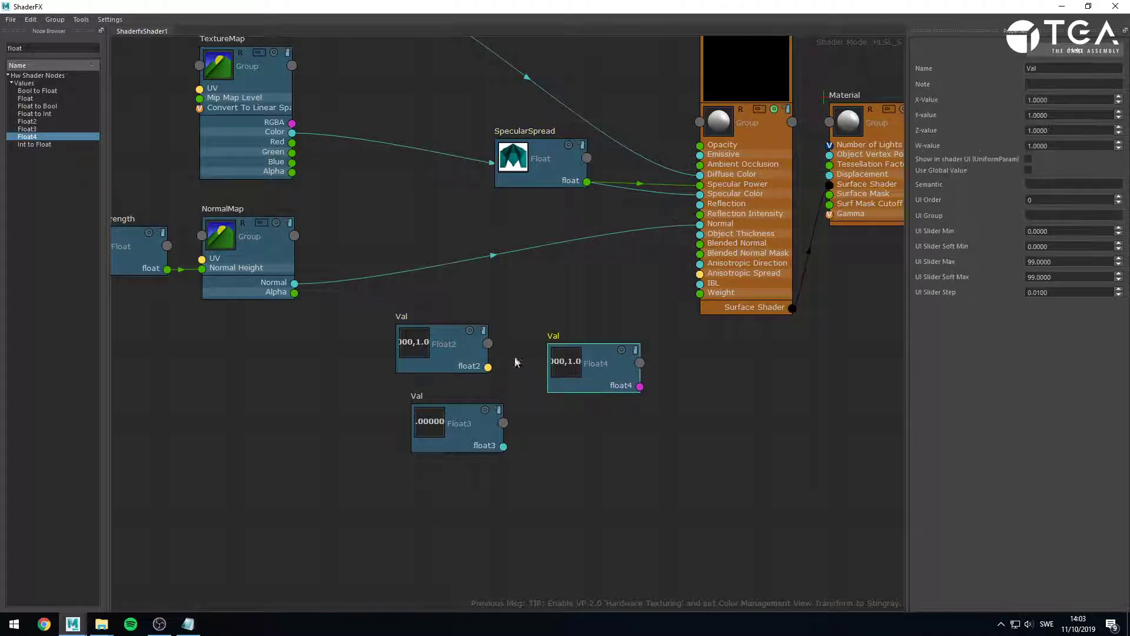
{"action": "left_click", "coordinate": [475, 344]}
{"action": "left_click", "coordinate": [486, 431]}
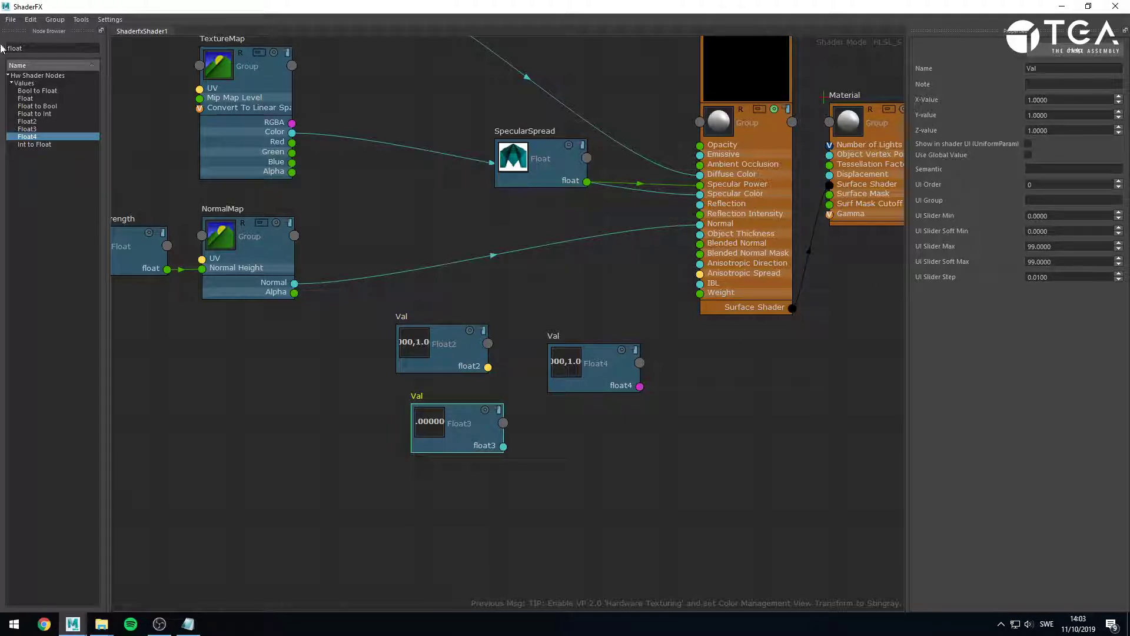
{"action": "left_click", "coordinate": [53, 48]}
{"action": "left_click_drag", "start_coordinate": [469, 434], "coordinate": [424, 454]}
{"action": "left_click_drag", "start_coordinate": [448, 362], "coordinate": [427, 346]}
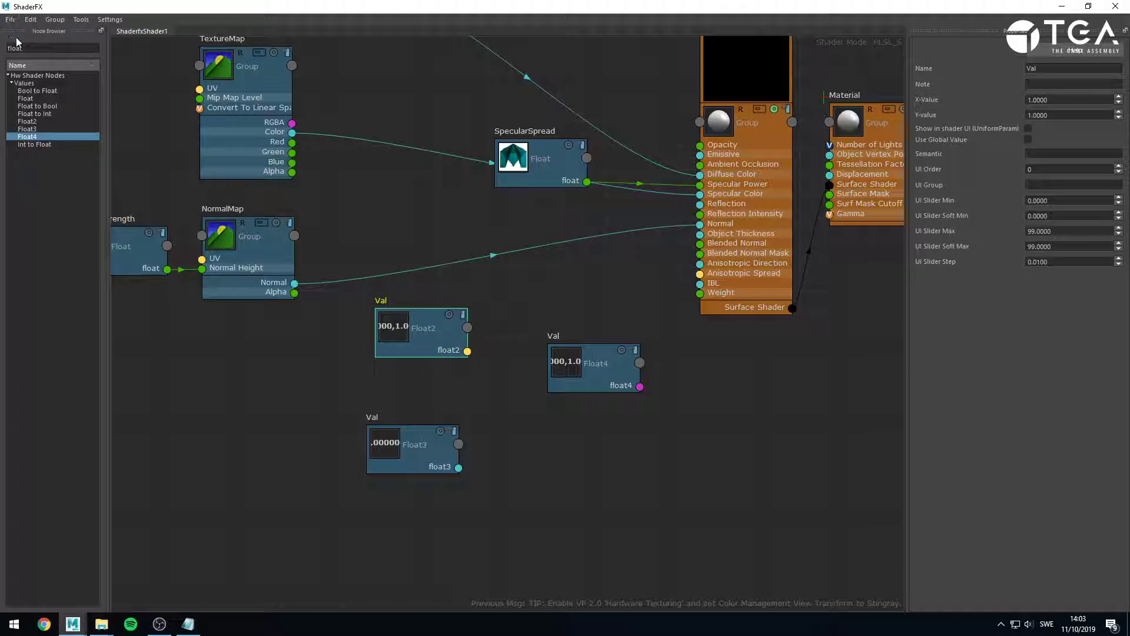
{"action": "middle_click_drag", "start_coordinate": [278, 425], "coordinate": [528, 335]}
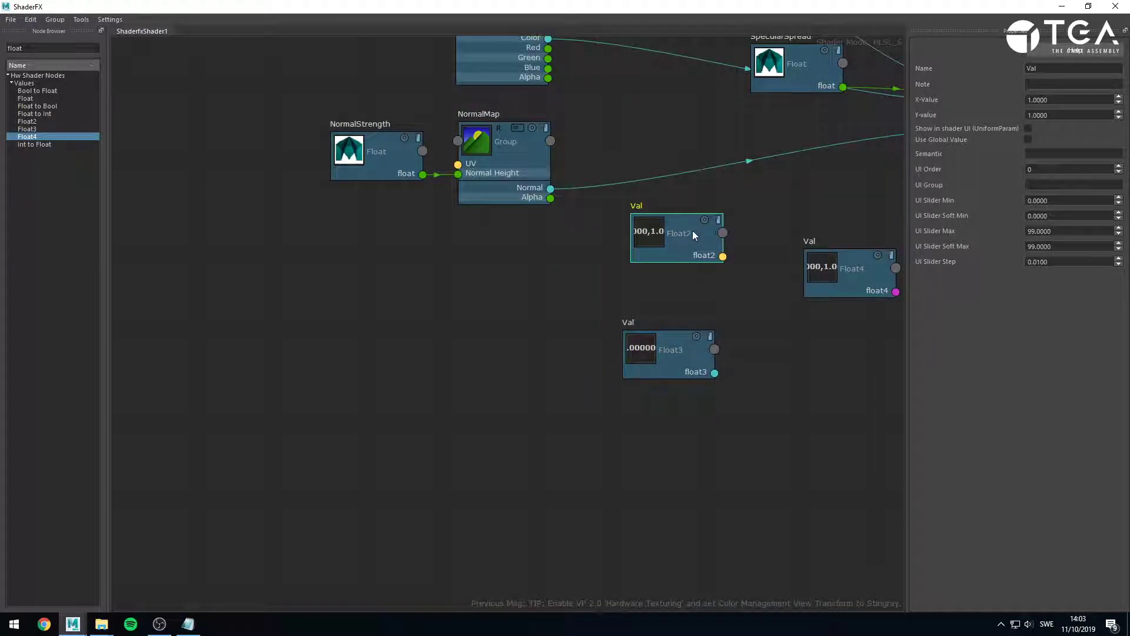
{"action": "left_click_drag", "start_coordinate": [678, 232], "coordinate": [597, 252]}
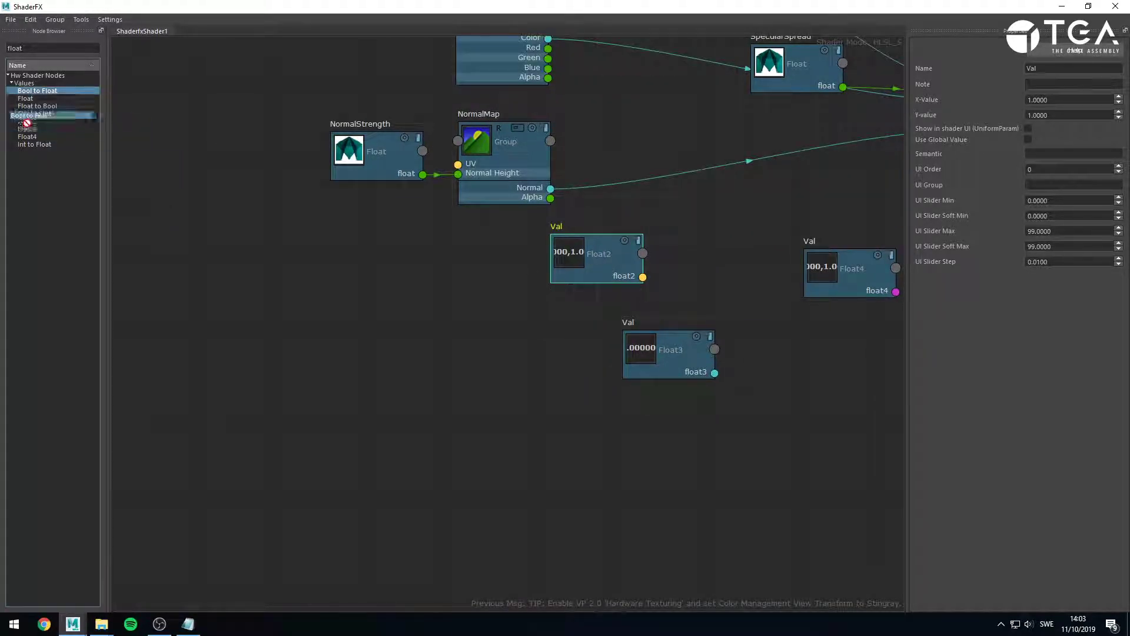
Add two Float nodes and a VectorConstruct node, wiring the floats into X and Y.
{"action": "double_click", "coordinate": [24, 98]}
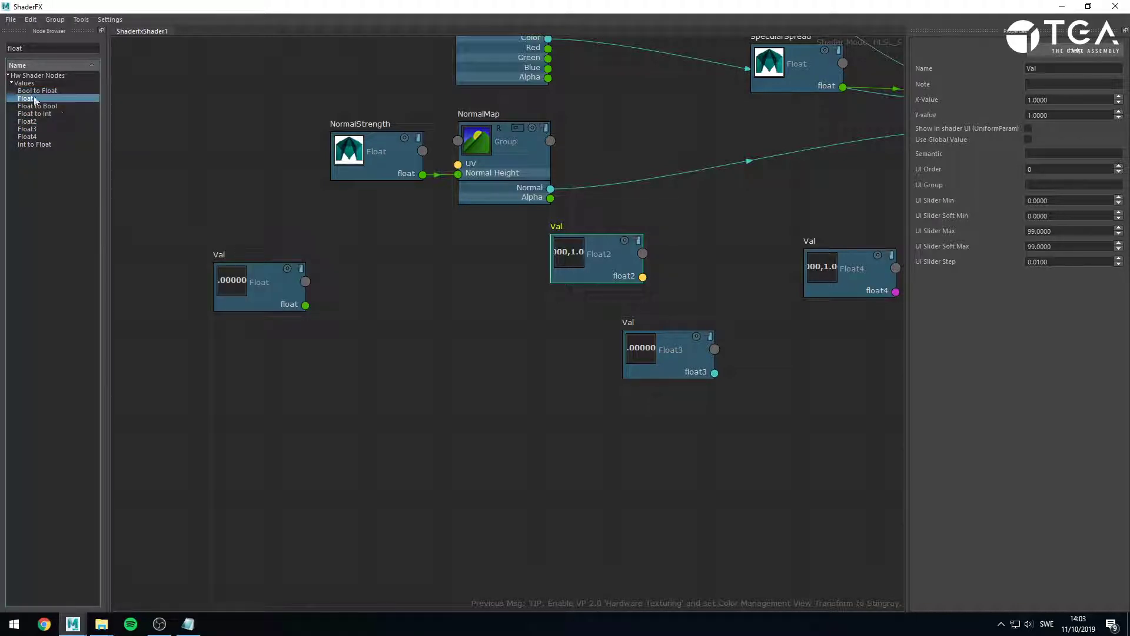
{"action": "left_click_drag", "start_coordinate": [36, 98], "coordinate": [247, 354]}
{"action": "double_click", "coordinate": [33, 47]}
{"action": "type", "text": "vec"}
{"action": "left_click_drag", "start_coordinate": [52, 154], "coordinate": [380, 297]}
{"action": "left_click_drag", "start_coordinate": [306, 305], "coordinate": [371, 333]}
{"action": "left_click_drag", "start_coordinate": [334, 379], "coordinate": [371, 342]}
{"action": "left_click_drag", "start_coordinate": [283, 367], "coordinate": [251, 356]}
Rename the two floats UCoord and VCoord.
{"action": "left_click", "coordinate": [254, 294]}
{"action": "double_click", "coordinate": [1029, 69]}
{"action": "type", "text": "Uco"}
{"action": "key", "text": "BackSpace"}
{"action": "key", "text": "BackSpace"}
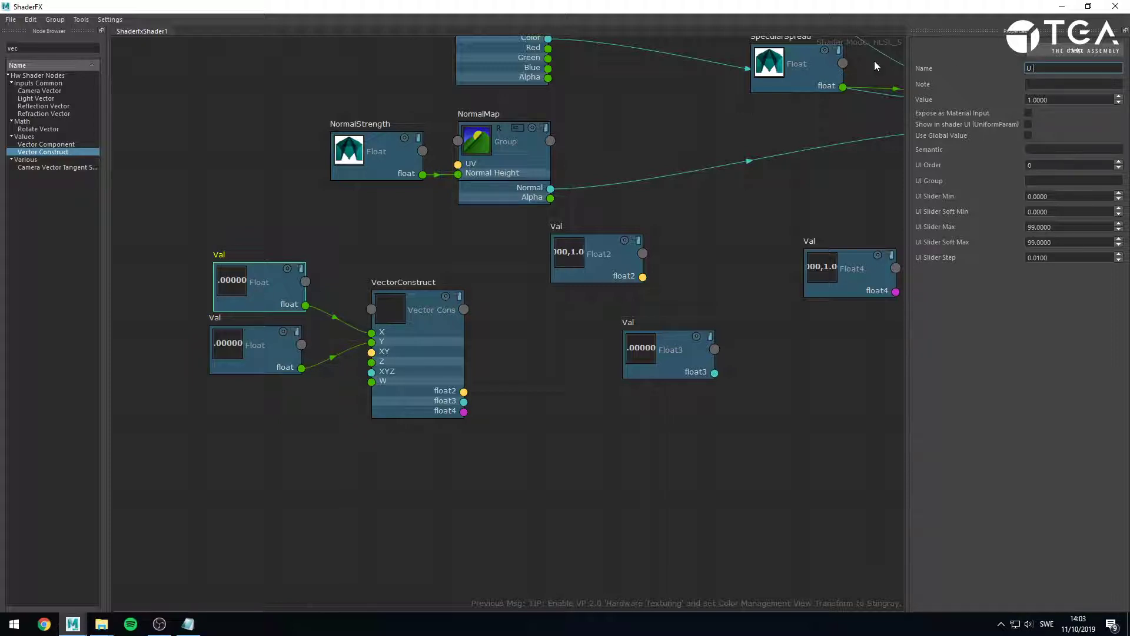
{"action": "type", "text": "Coord"}
{"action": "key", "text": "Return"}
{"action": "left_click", "coordinate": [273, 372]}
{"action": "double_click", "coordinate": [1047, 68]}
{"action": "type", "text": "VCoord"}
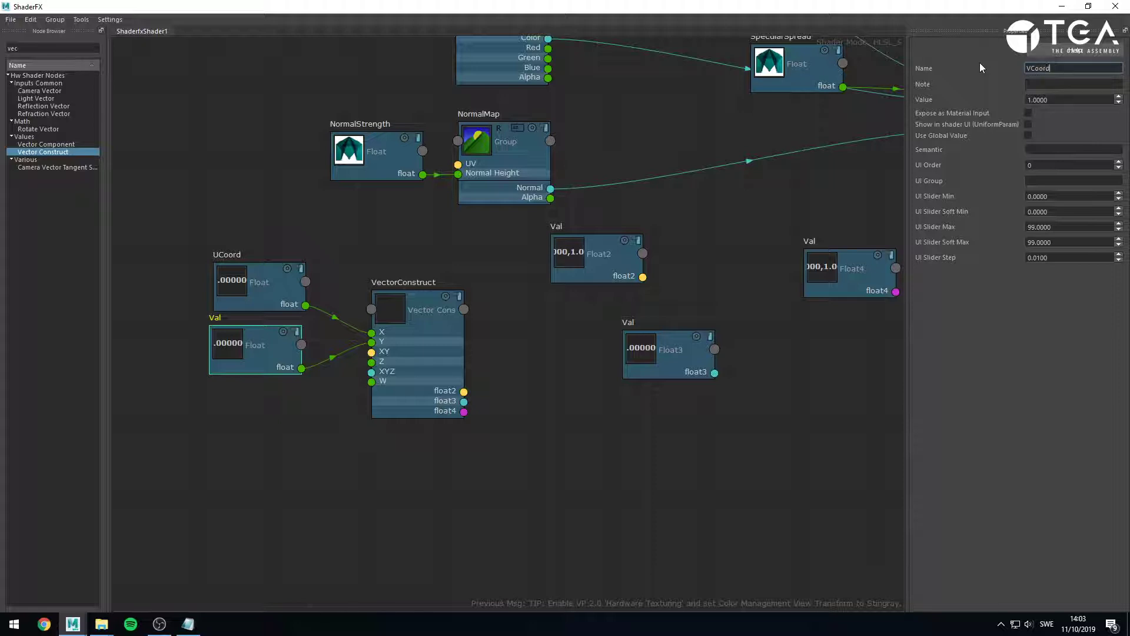
{"action": "key", "text": "Return"}
{"action": "key", "text": "Return"}
Wire the VectorConstruct float2 output into NormalMap's UV input.
{"action": "left_click", "coordinate": [259, 299]}
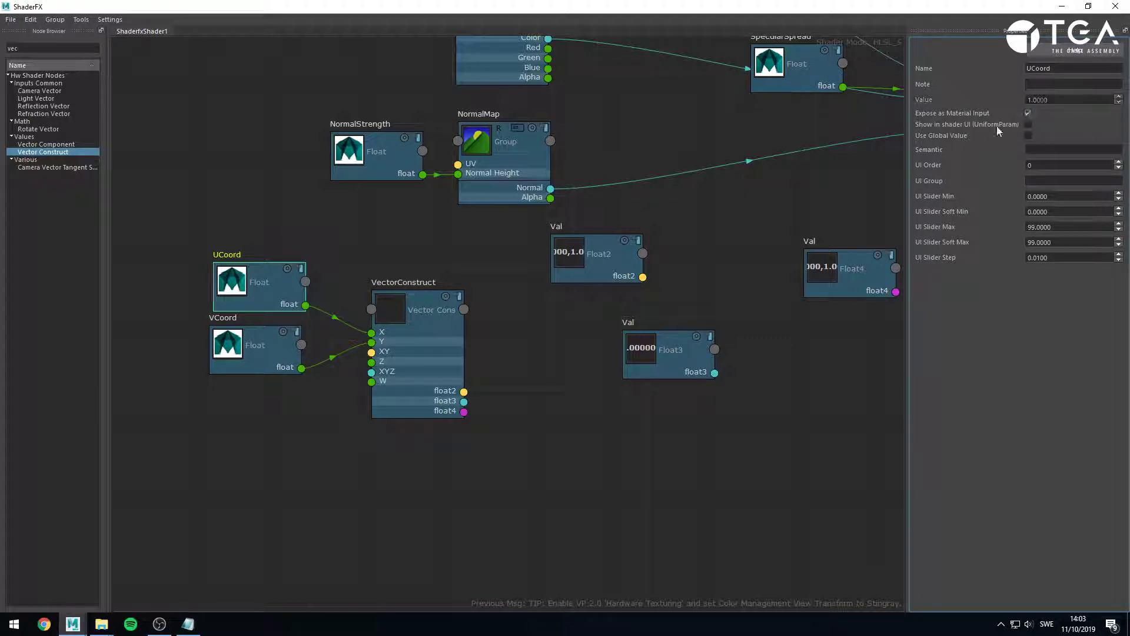
{"action": "left_click", "coordinate": [517, 383]}
{"action": "middle_click_drag", "start_coordinate": [518, 382], "coordinate": [537, 439]}
{"action": "left_click_drag", "start_coordinate": [498, 444], "coordinate": [497, 219]}
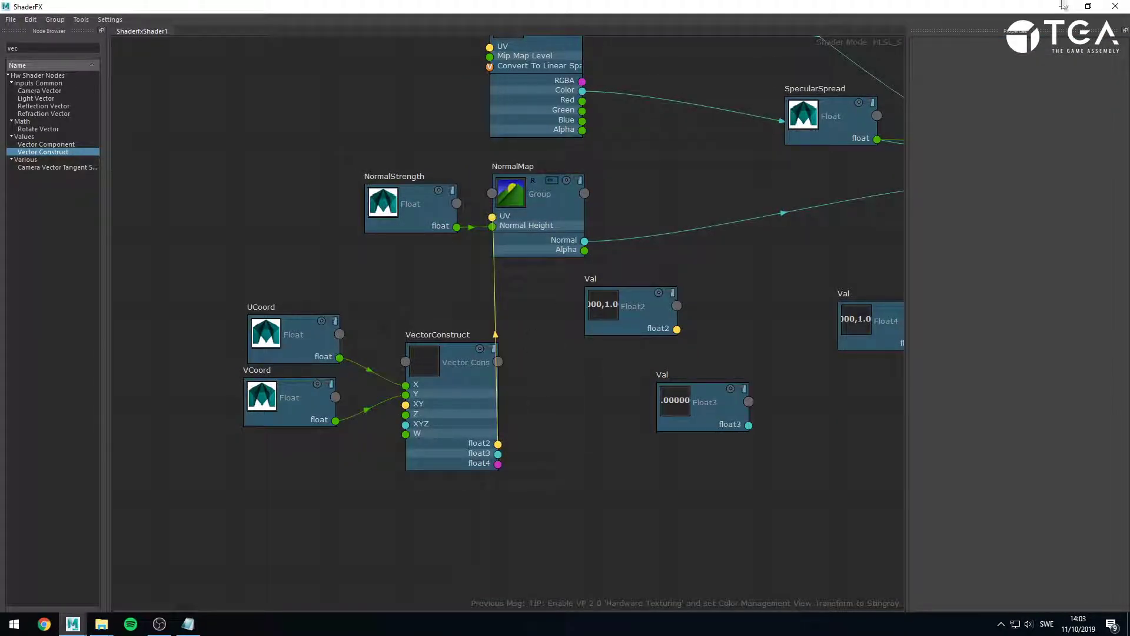
Check Maya's shader attributes, then select the UCoord, VCoord and VectorConstruct nodes.
{"action": "left_click", "coordinate": [1088, 6]}
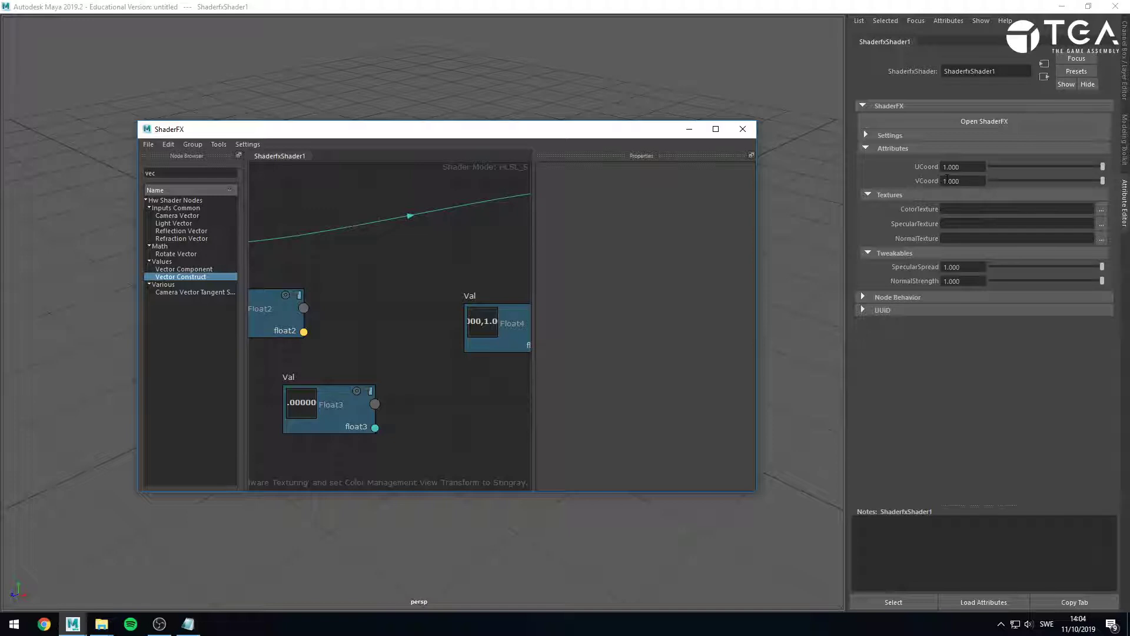
{"action": "left_click", "coordinate": [723, 133]}
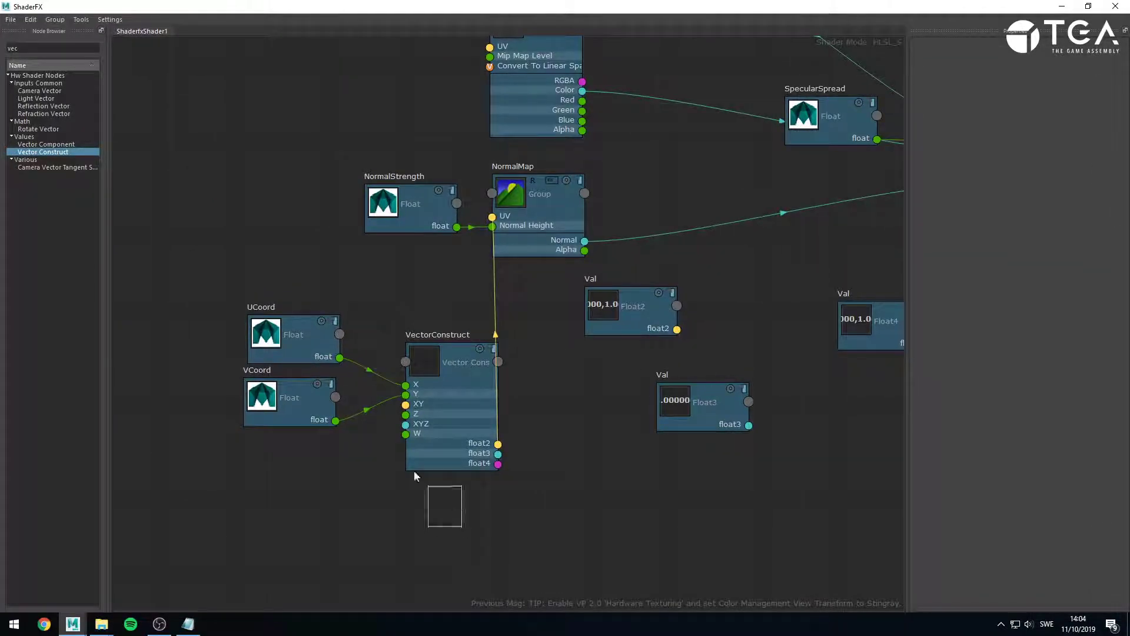
{"action": "left_click_drag", "start_coordinate": [393, 449], "coordinate": [274, 304]}
Delete UCoord, VCoord, VectorConstruct and the three Val nodes, then search nodes for 'path'.
{"action": "key", "text": "Delete"}
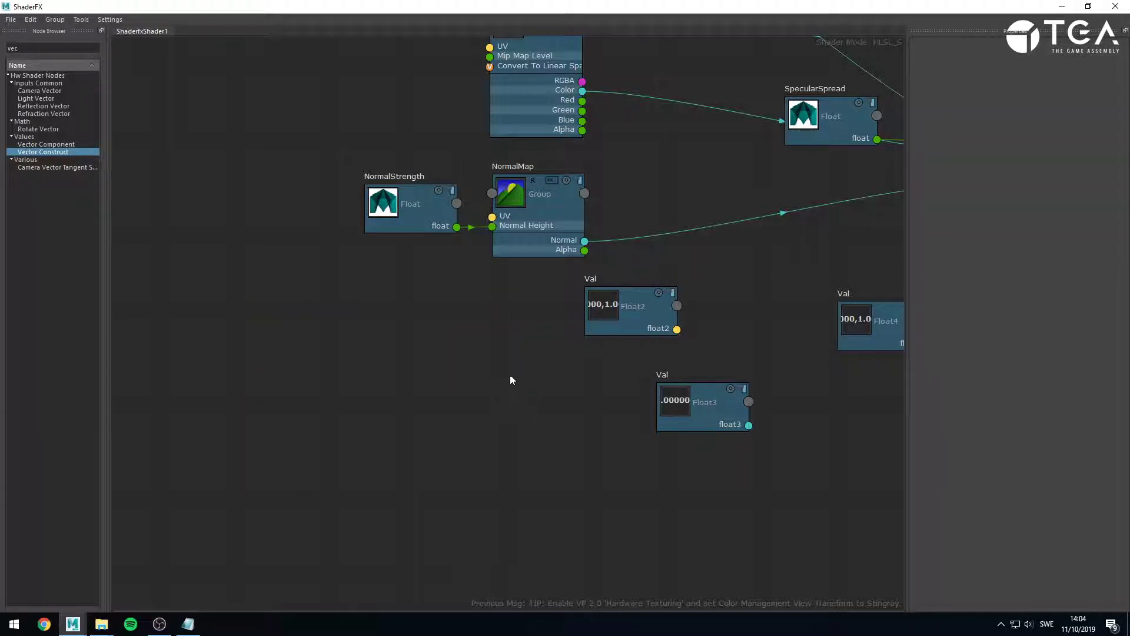
{"action": "middle_click_drag", "start_coordinate": [764, 243], "coordinate": [360, 312]}
{"action": "left_click_drag", "start_coordinate": [352, 285], "coordinate": [627, 425]}
{"action": "key", "text": "Delete"}
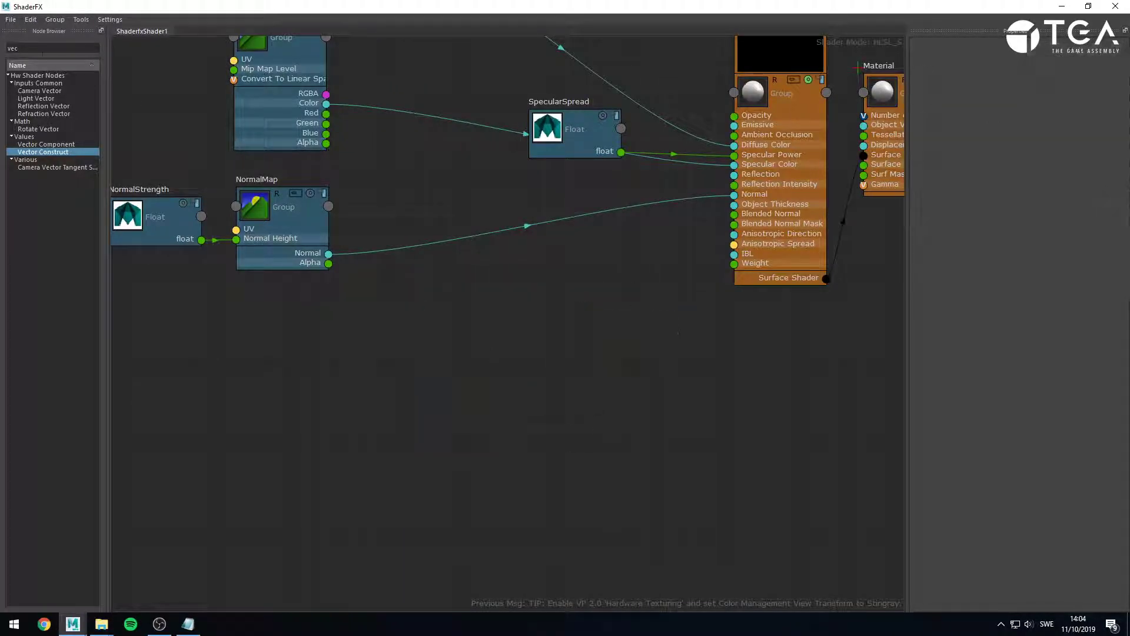
{"action": "double_click", "coordinate": [42, 45]}
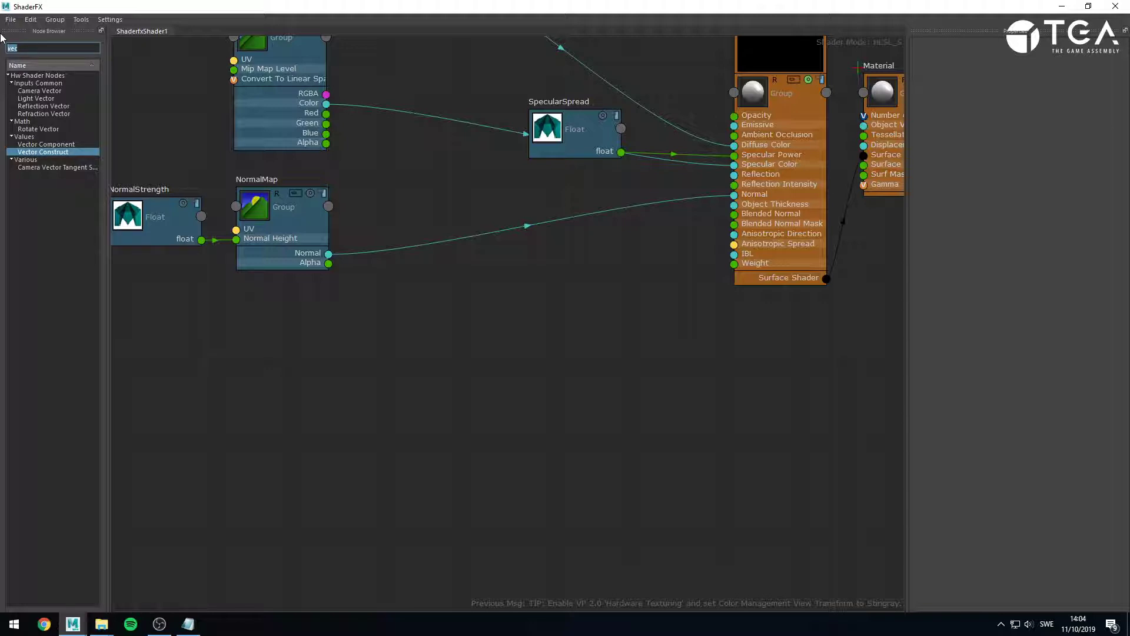
{"action": "type", "text": "path"}
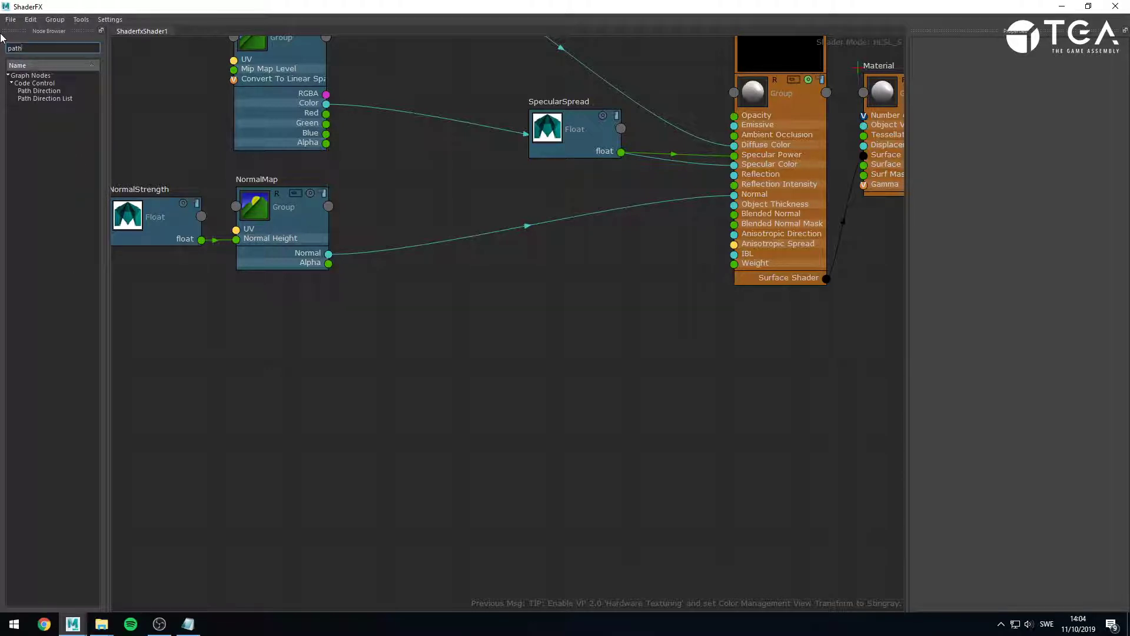
Add a Path Direction List node named PathDir to the graph.
{"action": "left_click", "coordinate": [51, 99]}
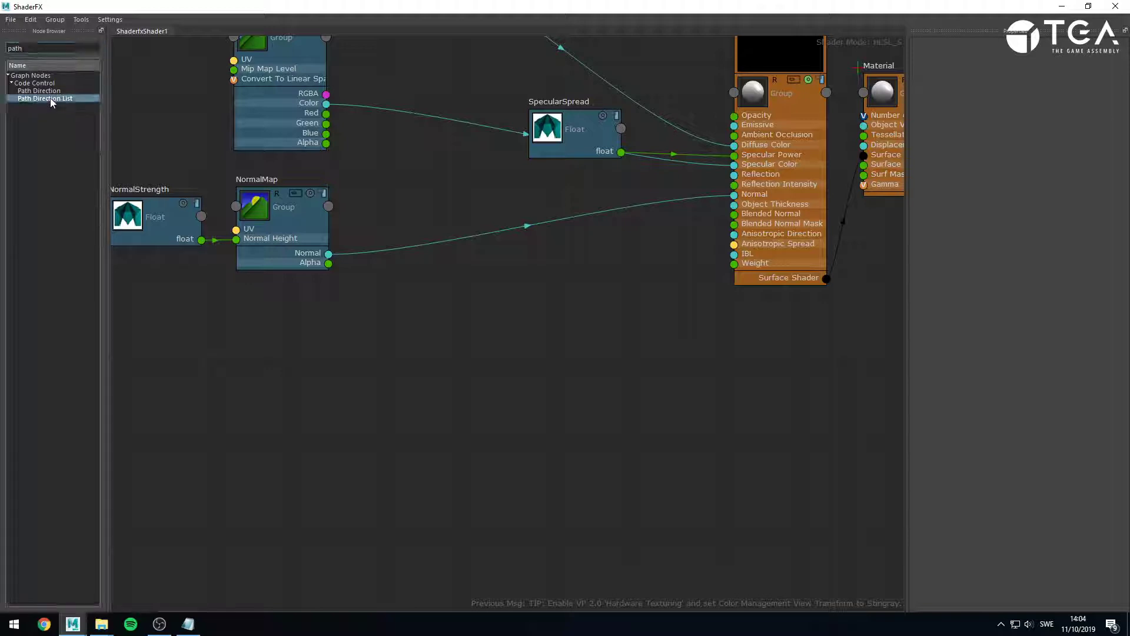
{"action": "left_click_drag", "start_coordinate": [51, 99], "coordinate": [565, 297]}
{"action": "middle_click_drag", "start_coordinate": [512, 300], "coordinate": [664, 465]}
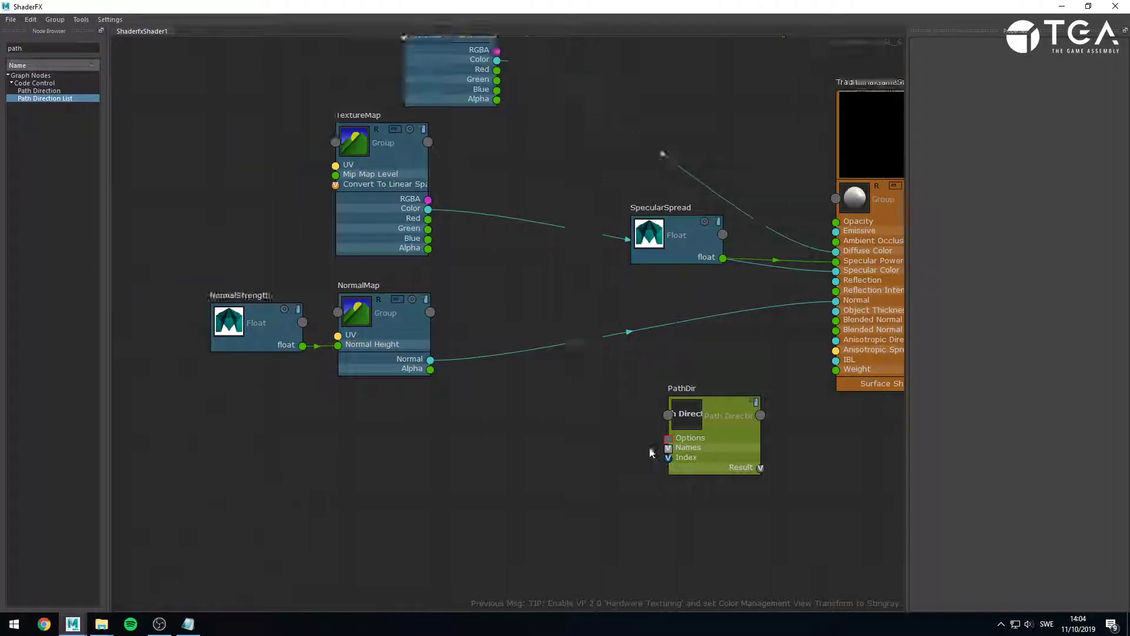
{"action": "scroll", "coordinate": [664, 464], "scroll_direction": "down", "scroll_amount": 3}
{"action": "scroll", "coordinate": [557, 490], "scroll_direction": "up", "scroll_amount": 2}
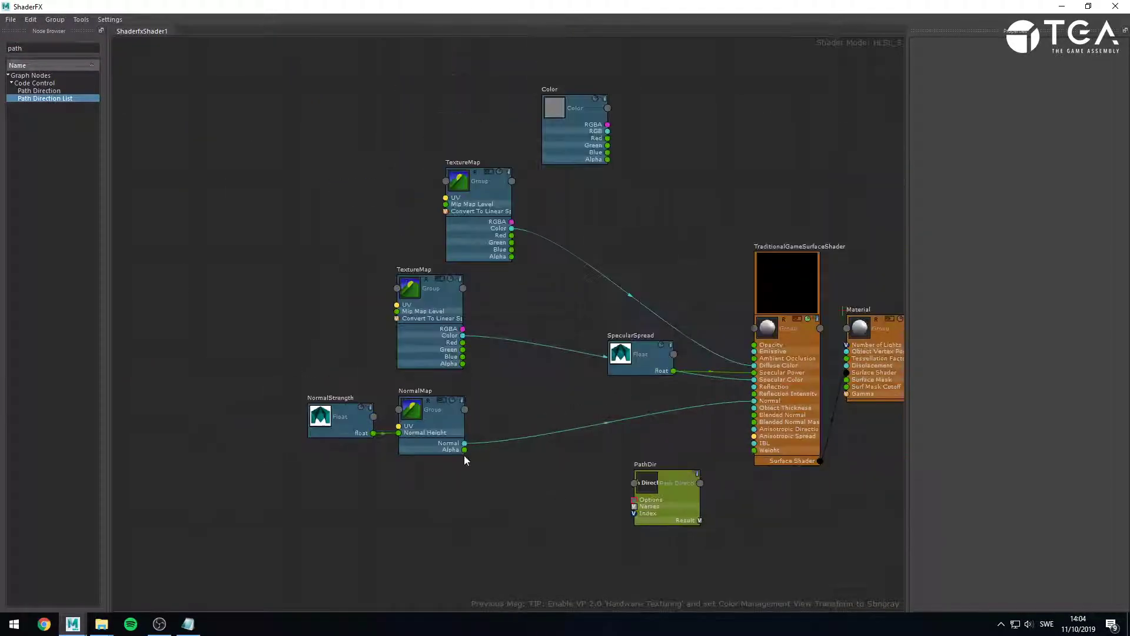
Rearrange the TextureMap, Color, left-hand nodes and SpecularSpread to make room.
{"action": "left_click_drag", "start_coordinate": [464, 243], "coordinate": [427, 241]}
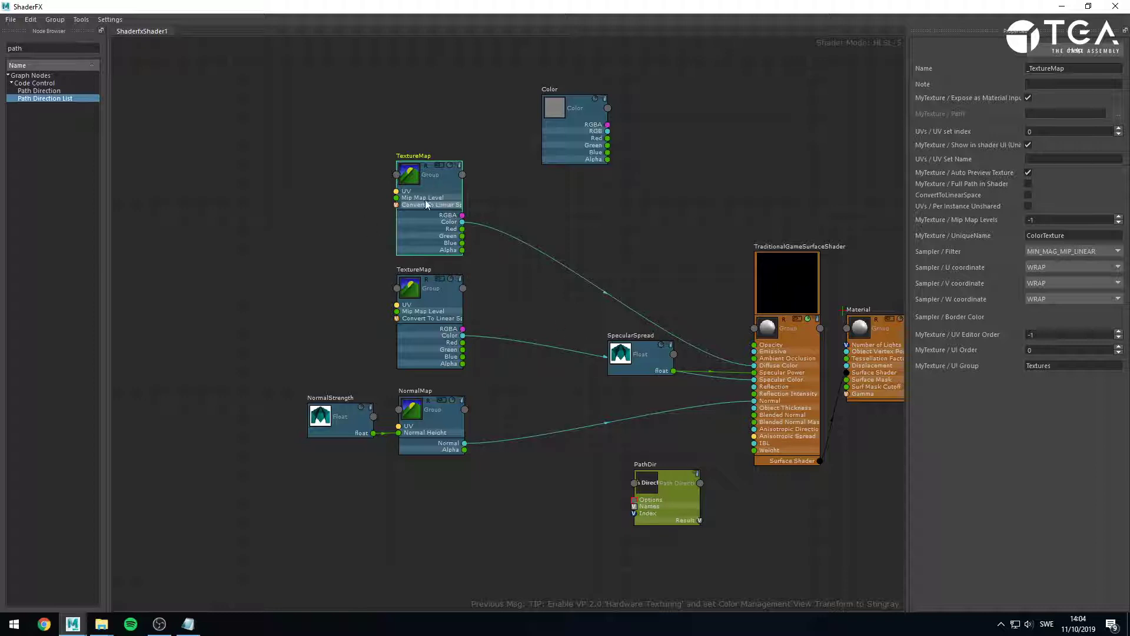
{"action": "left_click_drag", "start_coordinate": [564, 107], "coordinate": [608, 201]}
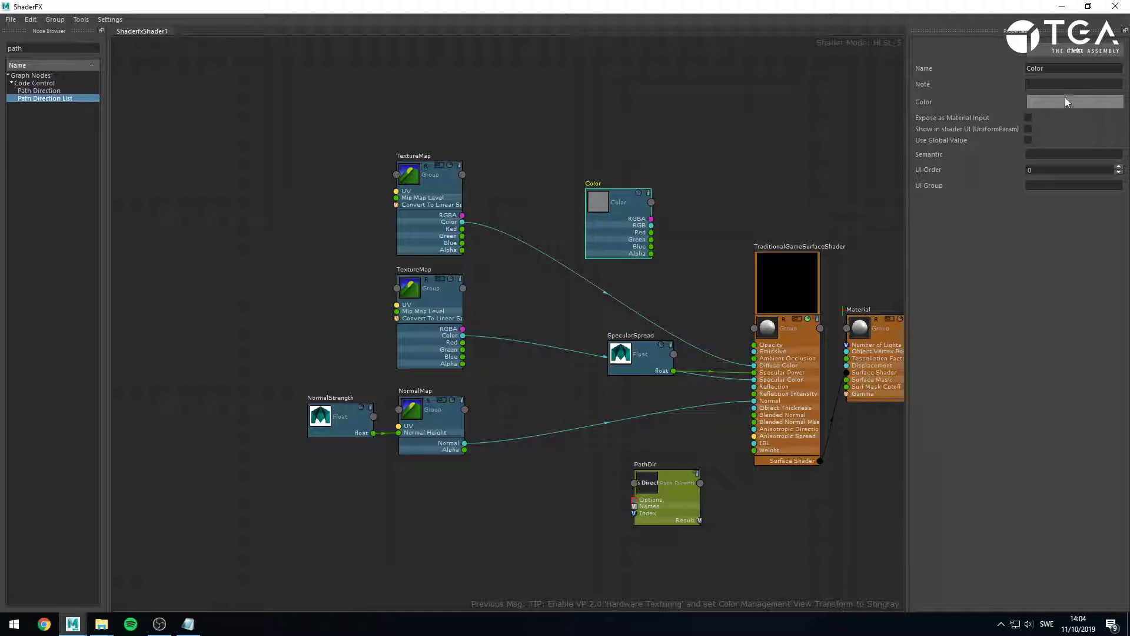
{"action": "left_click", "coordinate": [720, 213]}
{"action": "left_click_drag", "start_coordinate": [313, 203], "coordinate": [344, 473]}
{"action": "left_click", "coordinate": [674, 315]}
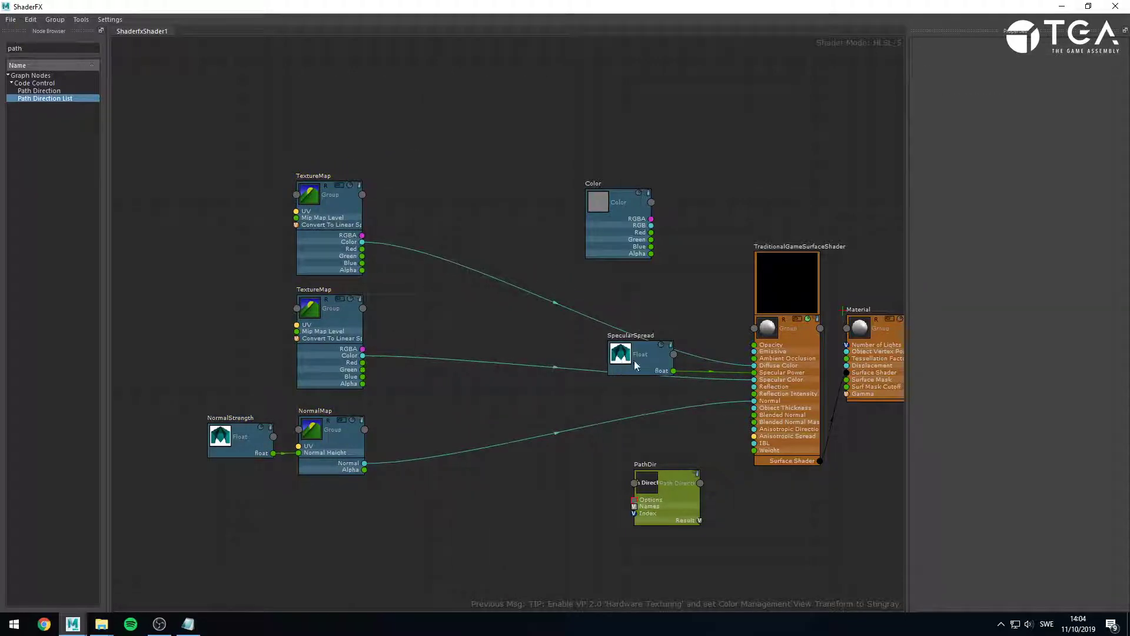
{"action": "left_click_drag", "start_coordinate": [636, 365], "coordinate": [594, 387]}
{"action": "left_click", "coordinate": [752, 545]}
Position PathDir beside the Color node and inspect its properties.
{"action": "left_click_drag", "start_coordinate": [693, 513], "coordinate": [695, 310]}
{"action": "scroll", "coordinate": [694, 312], "scroll_direction": "up", "scroll_amount": 3}
{"action": "left_click", "coordinate": [706, 153]}
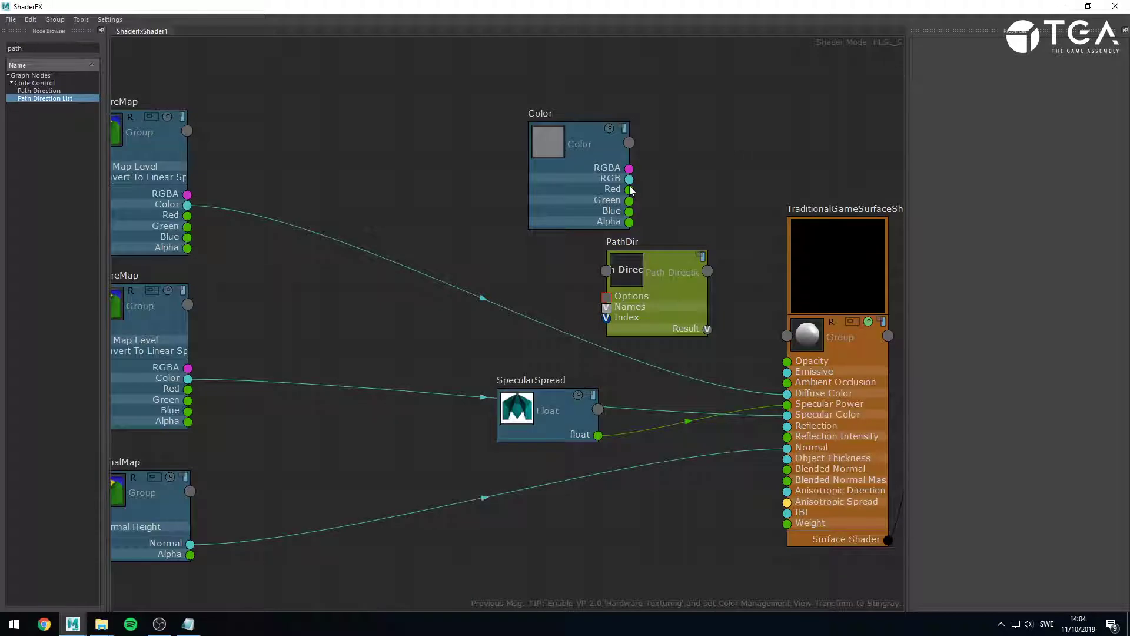
{"action": "left_click_drag", "start_coordinate": [556, 196], "coordinate": [433, 171]}
{"action": "left_click_drag", "start_coordinate": [648, 305], "coordinate": [602, 282]}
{"action": "left_click", "coordinate": [639, 212]}
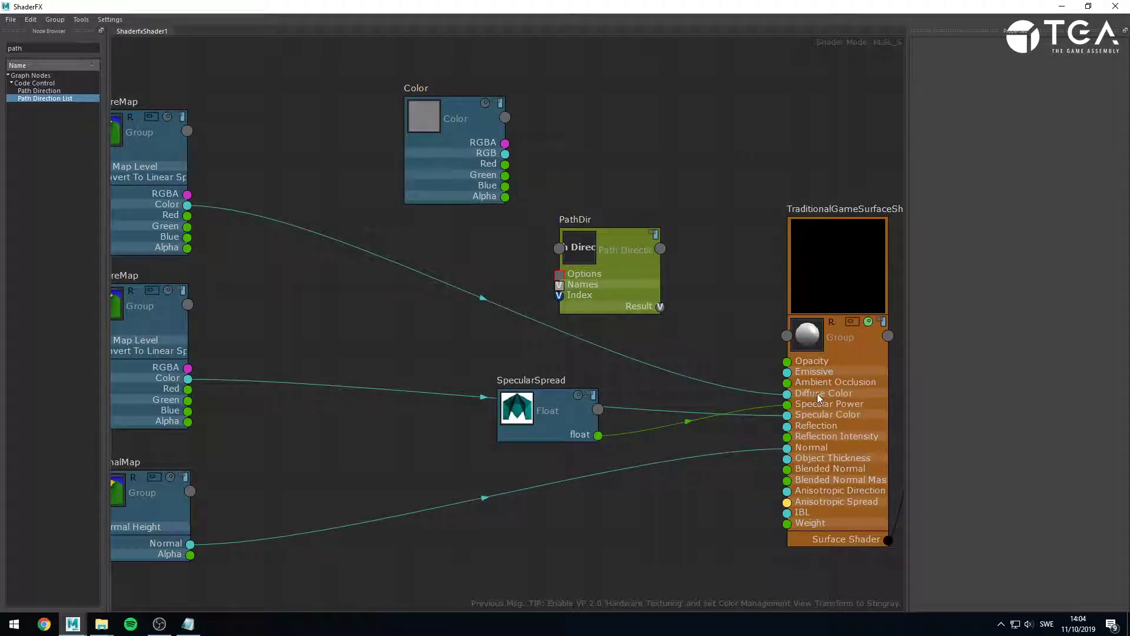
{"action": "left_click_drag", "start_coordinate": [448, 173], "coordinate": [423, 167]}
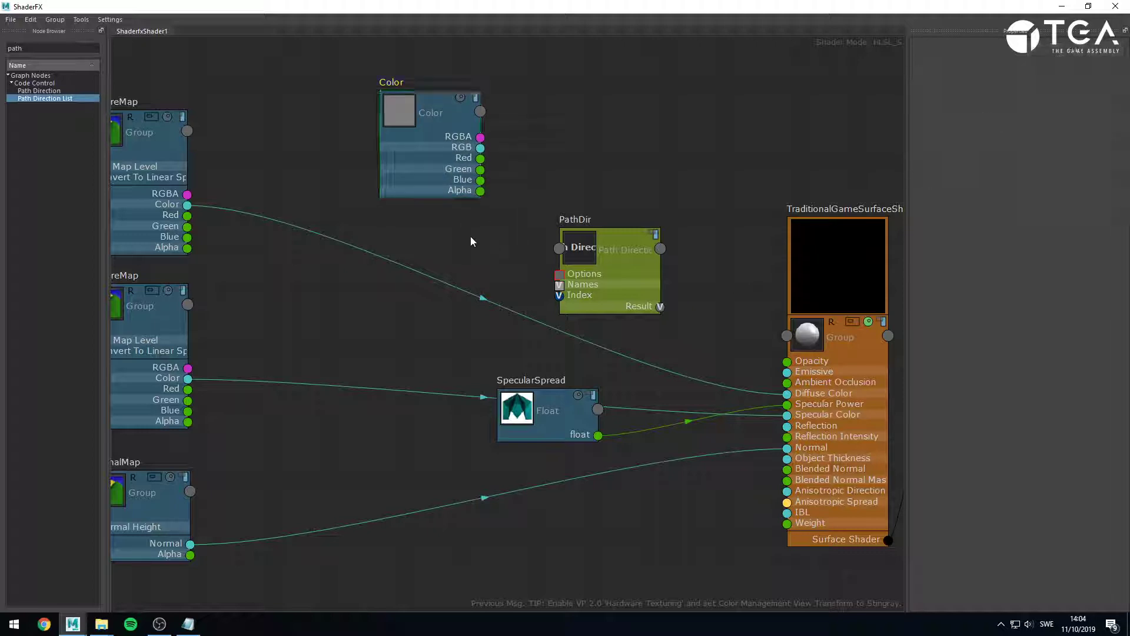
{"action": "left_click", "coordinate": [410, 234]}
{"action": "left_click_drag", "start_coordinate": [624, 291], "coordinate": [646, 259]}
{"action": "left_click", "coordinate": [613, 112]}
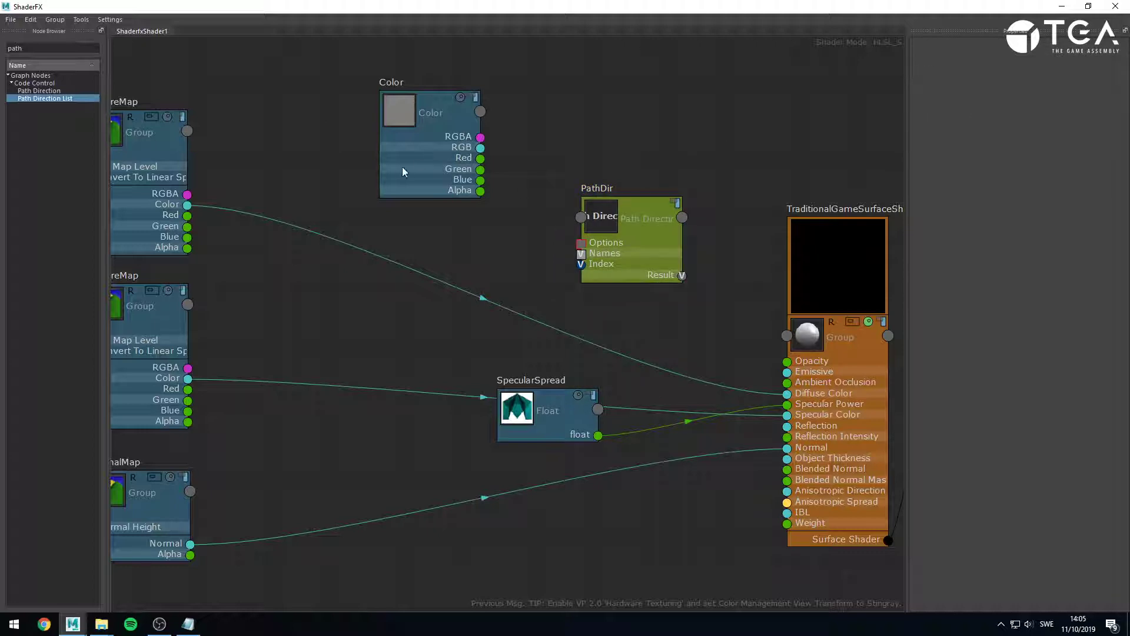
{"action": "left_click", "coordinate": [603, 253]}
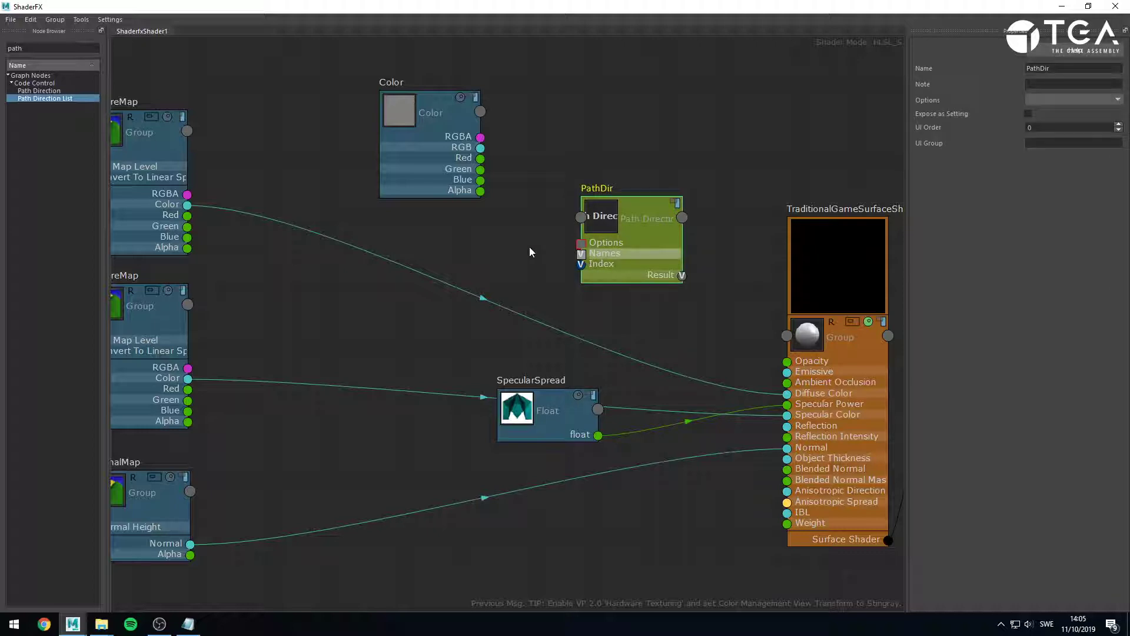
{"action": "left_click", "coordinate": [519, 219]}
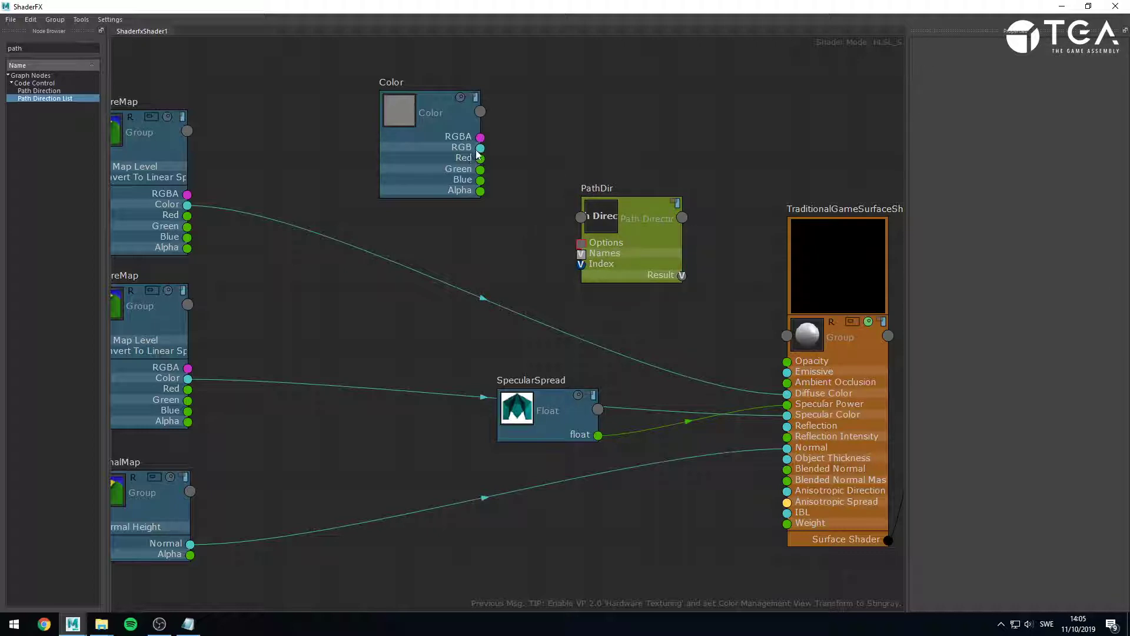
Feed Color RGB and TextureMap Color into PathDir's Options as 0 and 1.
{"action": "left_click_drag", "start_coordinate": [480, 148], "coordinate": [581, 244]}
{"action": "left_click_drag", "start_coordinate": [187, 205], "coordinate": [581, 243]}
{"action": "left_click_drag", "start_coordinate": [447, 171], "coordinate": [418, 67]}
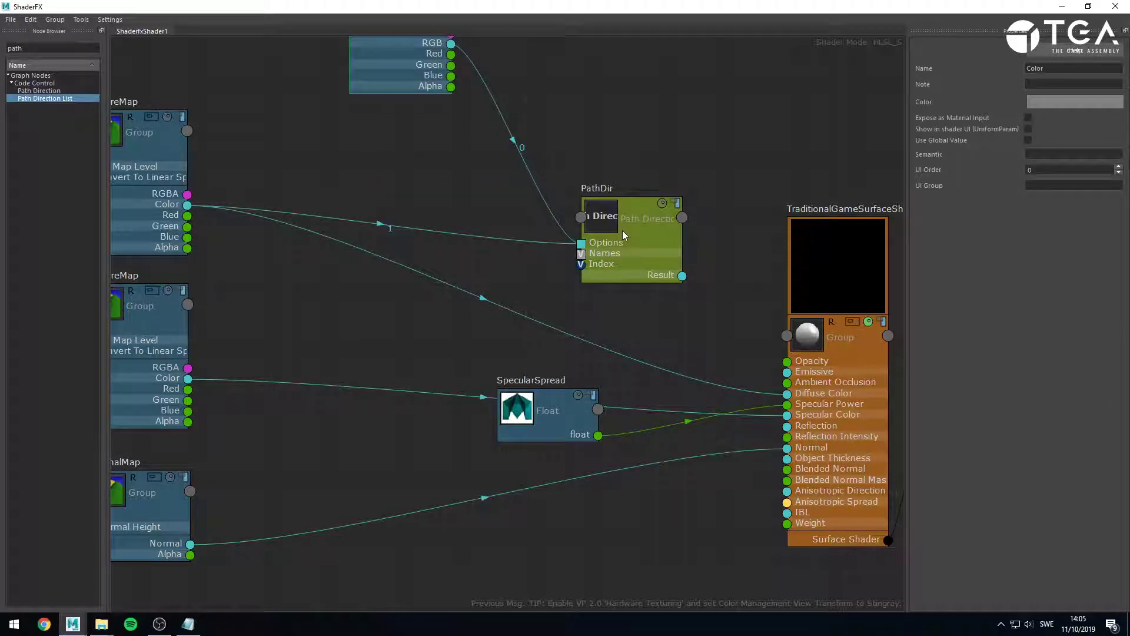
{"action": "left_click_drag", "start_coordinate": [624, 235], "coordinate": [594, 131]}
Connect PathDir's Result to the surface shader's Diffuse Color and tidy the nodes.
{"action": "left_click_drag", "start_coordinate": [649, 169], "coordinate": [787, 393]}
{"action": "middle_click_drag", "start_coordinate": [588, 245], "coordinate": [710, 441]}
{"action": "left_click_drag", "start_coordinate": [522, 272], "coordinate": [482, 242]}
{"action": "left_click_drag", "start_coordinate": [716, 349], "coordinate": [719, 358]}
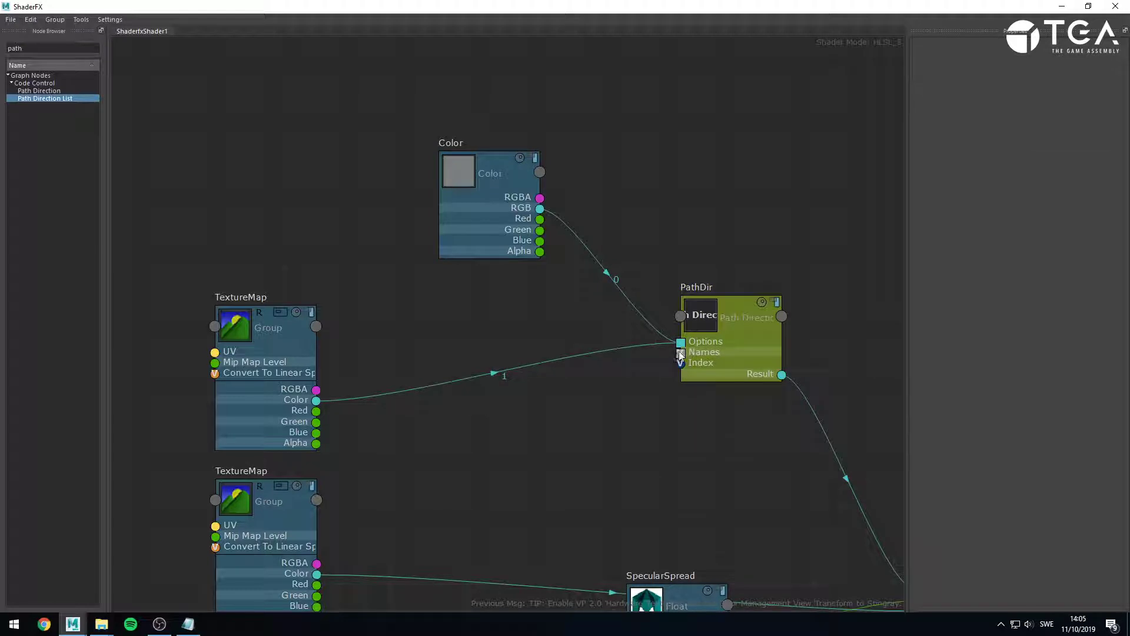
{"action": "double_click", "coordinate": [29, 48]}
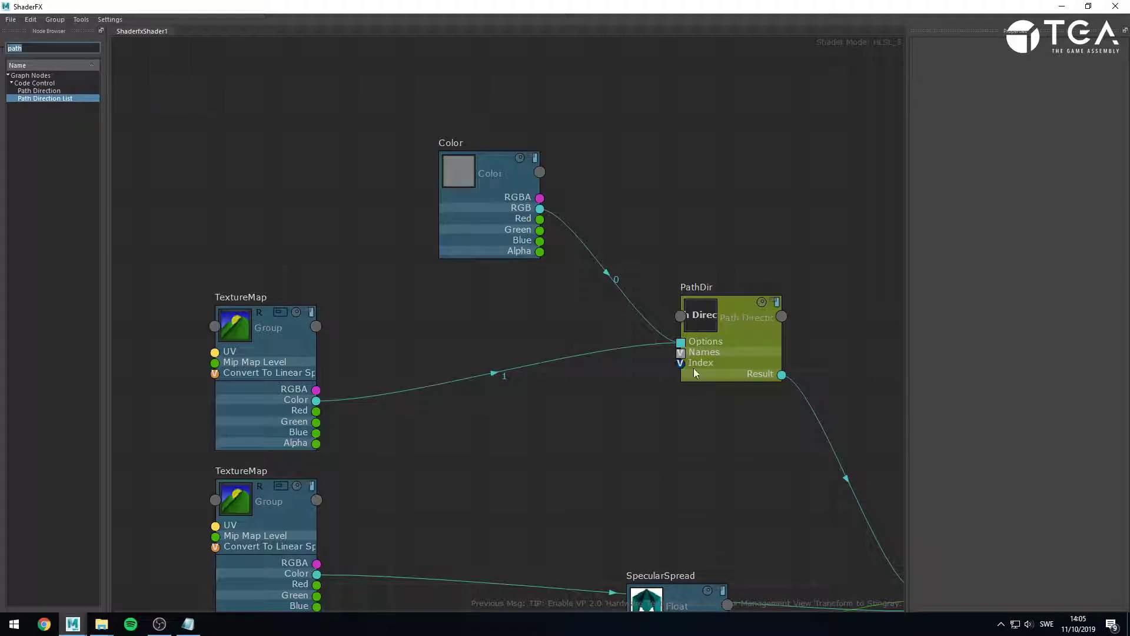
{"action": "left_click_drag", "start_coordinate": [681, 353], "coordinate": [634, 379]}
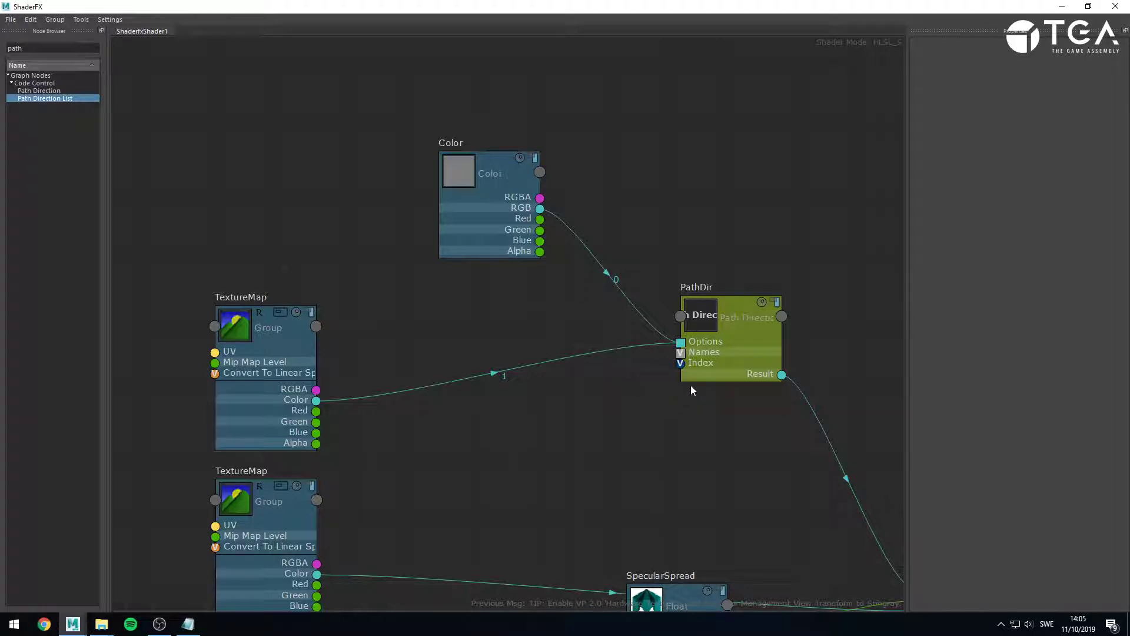
{"action": "scroll", "coordinate": [691, 384], "scroll_direction": "up", "scroll_amount": 3}
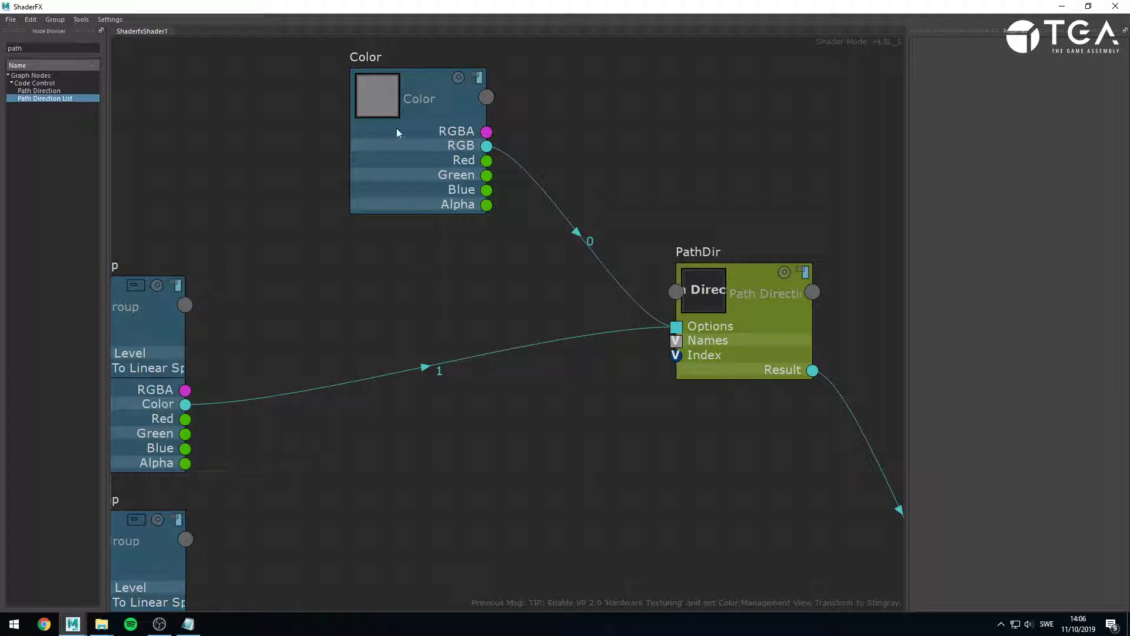
Add a StringValue node and wire it into PathDir's Names input.
{"action": "double_click", "coordinate": [14, 48]}
{"action": "type", "text": "str"}
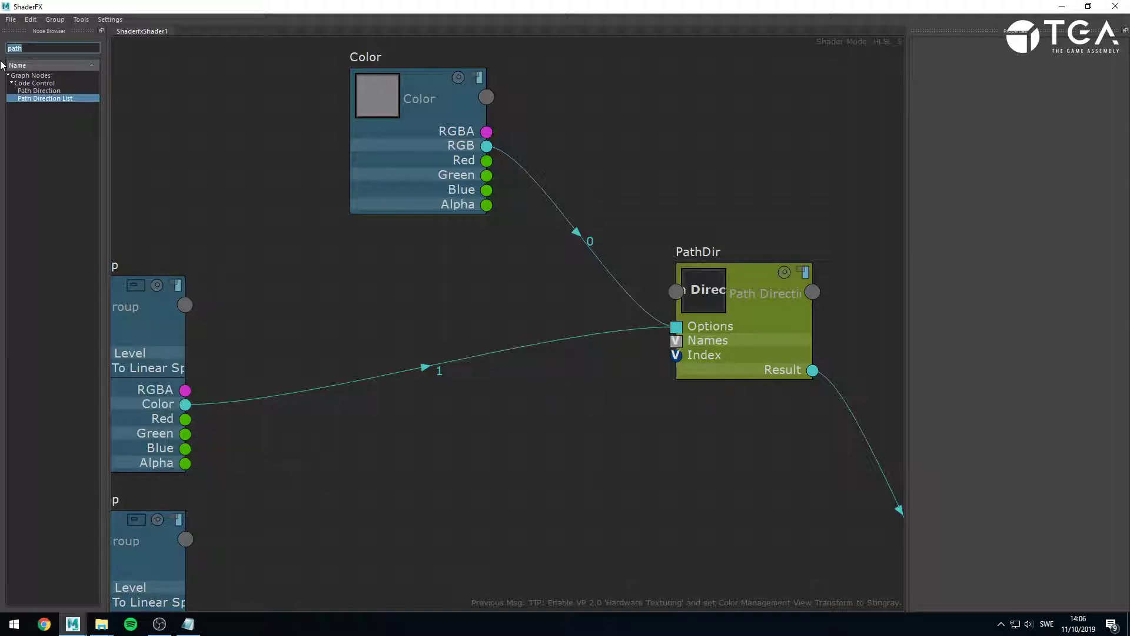
{"action": "type", "text": "ing"}
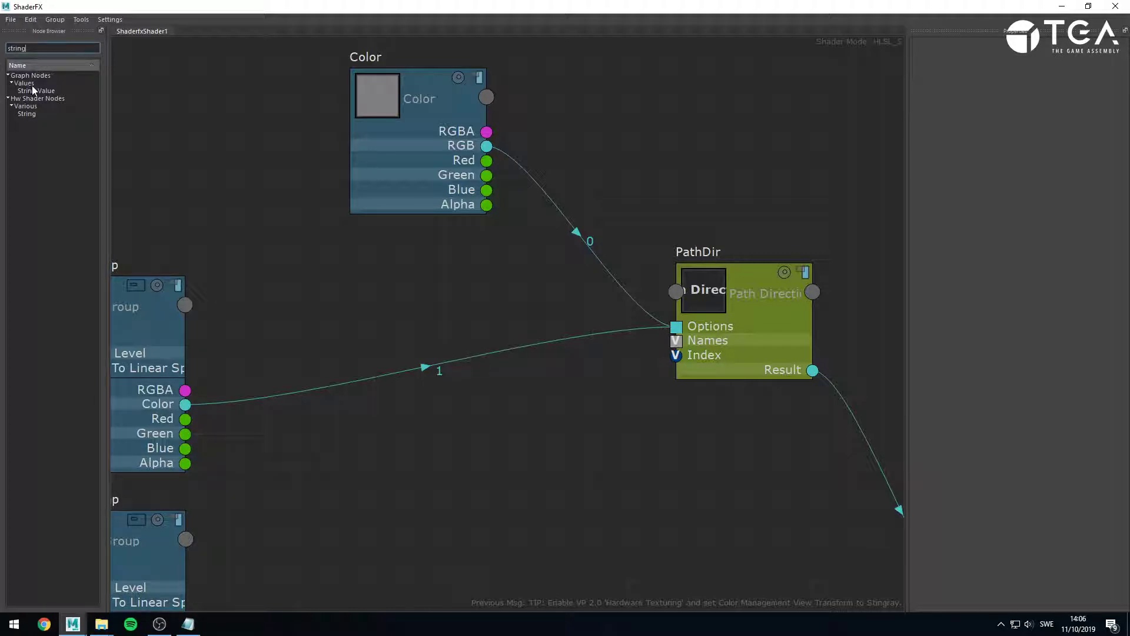
{"action": "left_click_drag", "start_coordinate": [33, 90], "coordinate": [419, 393]}
{"action": "left_click_drag", "start_coordinate": [545, 458], "coordinate": [591, 423]}
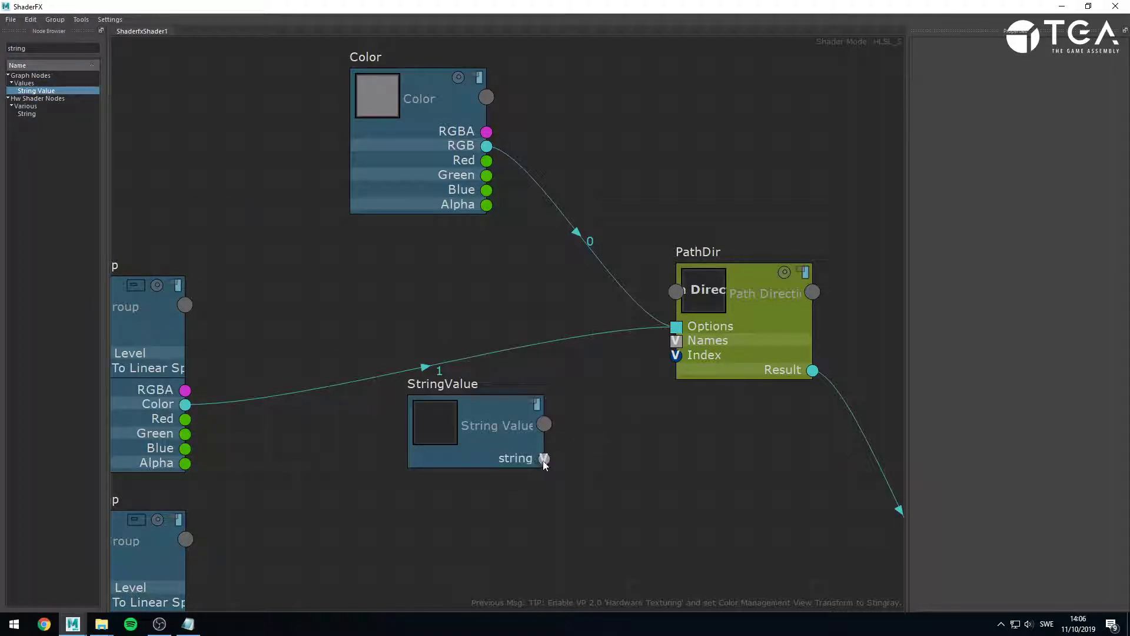
{"action": "left_click_drag", "start_coordinate": [544, 458], "coordinate": [675, 340]}
Move StringValue under the Color node and set its value to 'Constant Color'.
{"action": "left_click_drag", "start_coordinate": [522, 438], "coordinate": [468, 463]}
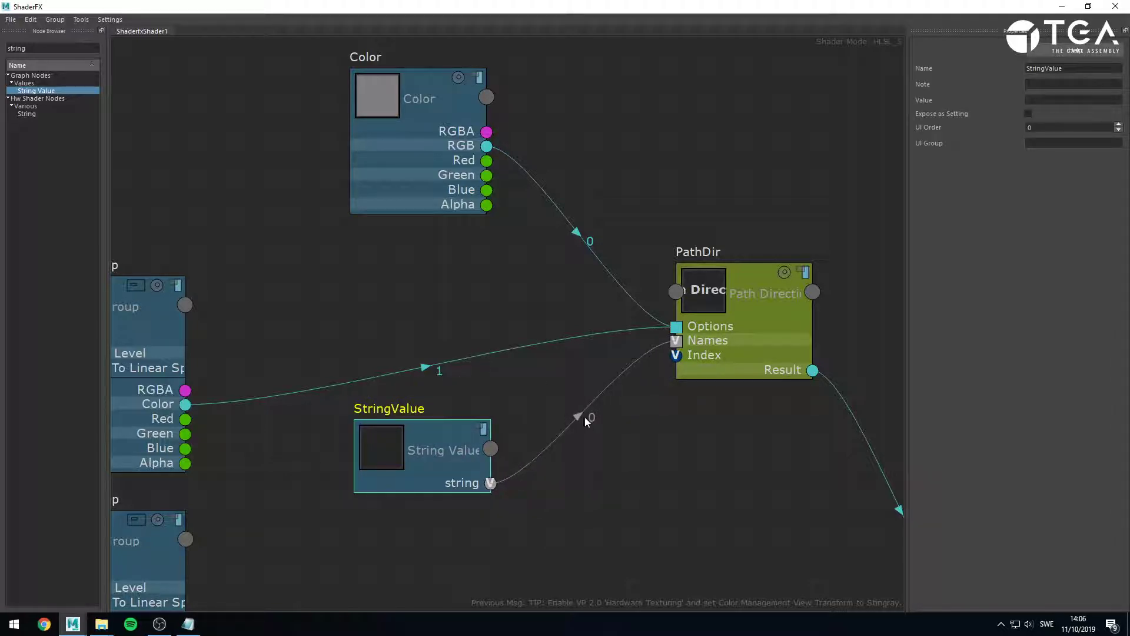
{"action": "left_click_drag", "start_coordinate": [428, 197], "coordinate": [428, 74]}
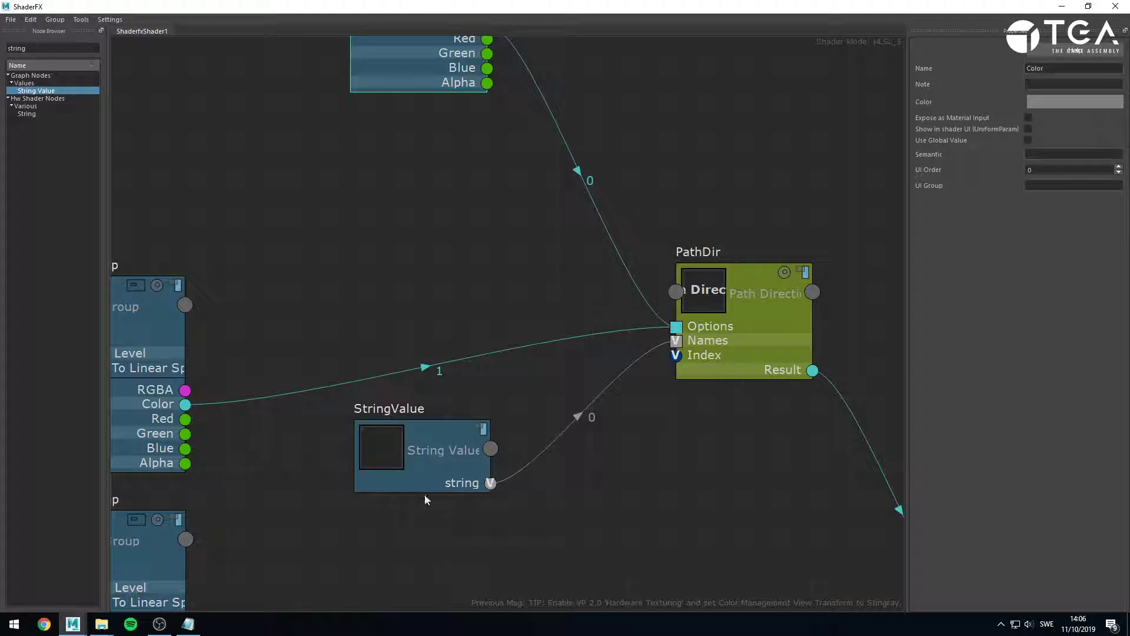
{"action": "left_click_drag", "start_coordinate": [428, 486], "coordinate": [426, 167]}
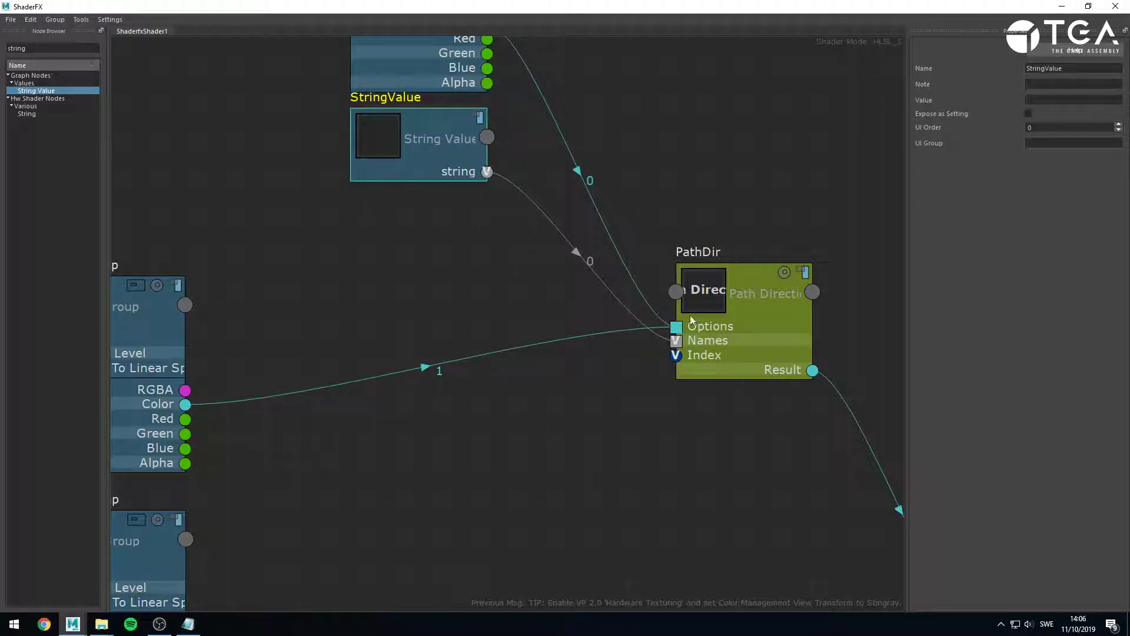
{"action": "middle_click_drag", "start_coordinate": [585, 108], "coordinate": [660, 233]}
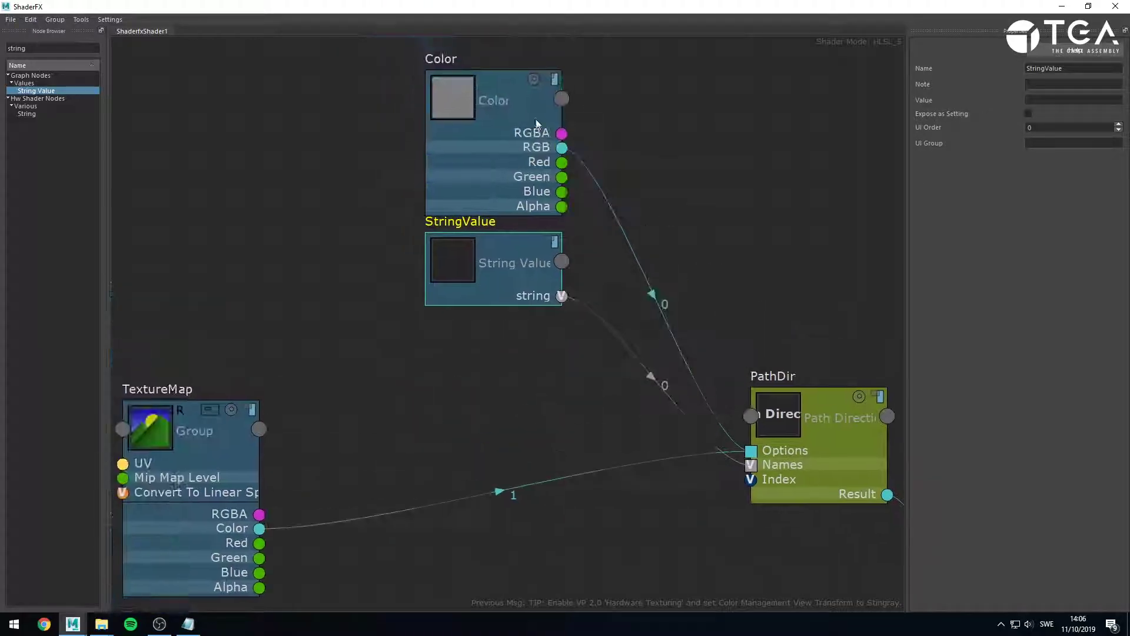
{"action": "left_click", "coordinate": [1046, 99]}
{"action": "type", "text": "Constant Color"}
{"action": "left_click", "coordinate": [473, 404]}
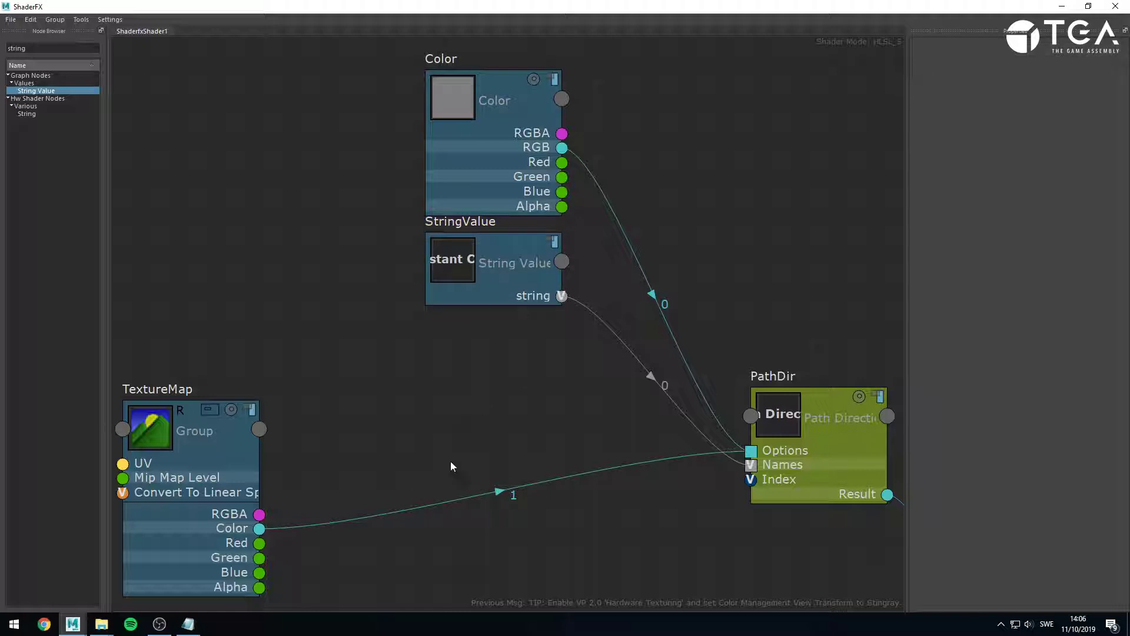
Duplicate the StringValue node and place the copy below the TextureMap node.
{"action": "middle_click_drag", "start_coordinate": [470, 322], "coordinate": [472, 232]}
{"action": "left_click", "coordinate": [493, 182]}
{"action": "key", "text": "ctrl+d"}
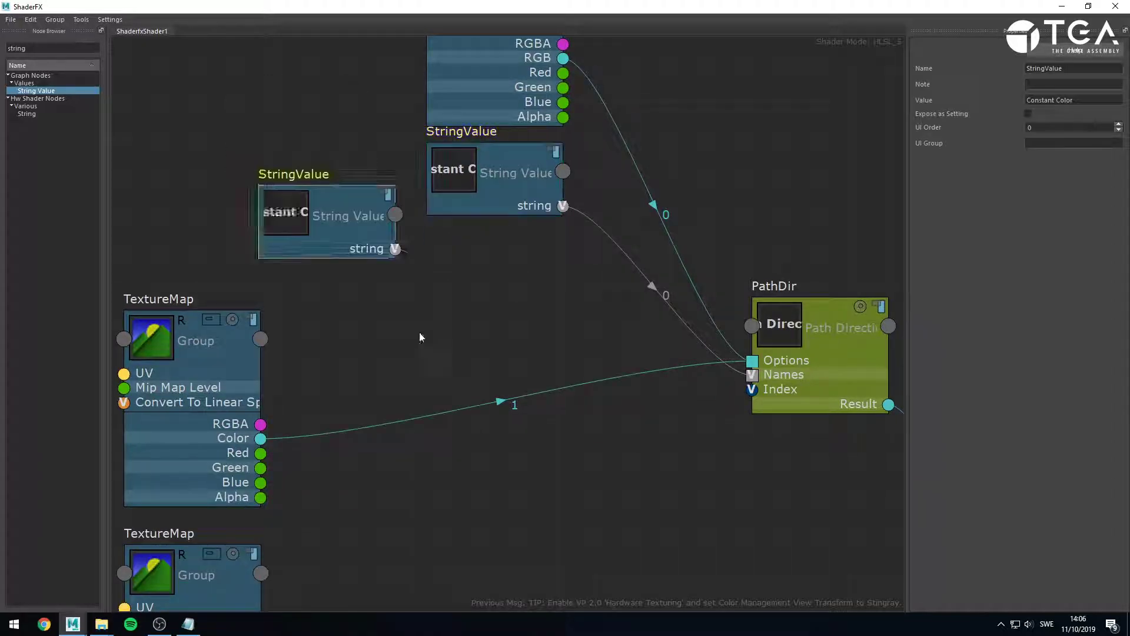
{"action": "left_click", "coordinate": [534, 469]}
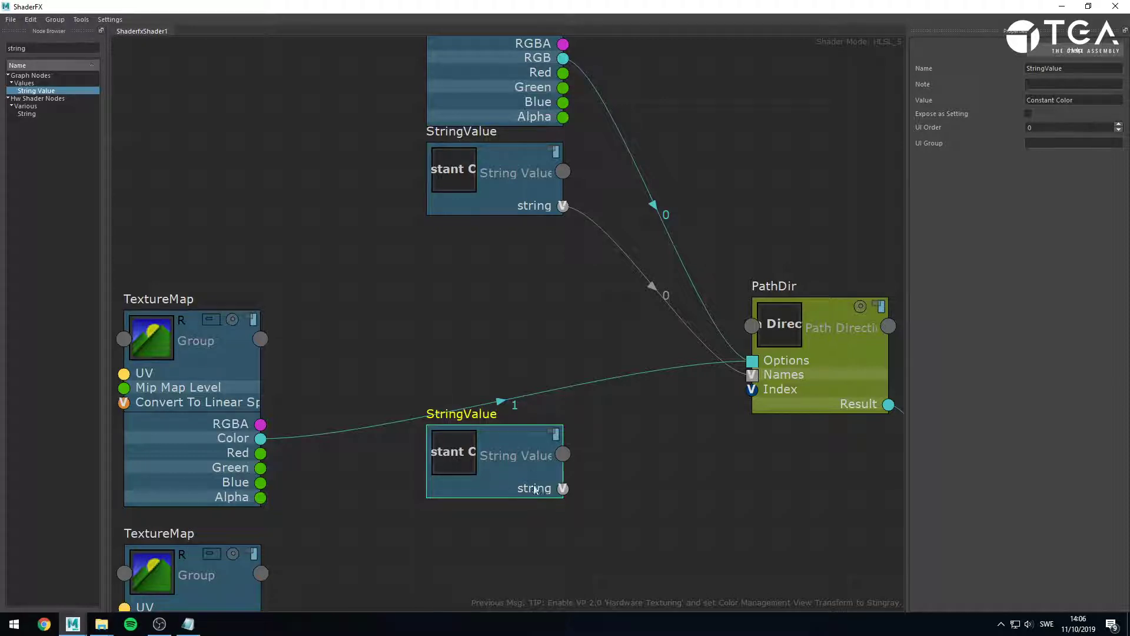
{"action": "left_click_drag", "start_coordinate": [538, 495], "coordinate": [348, 215]}
{"action": "key", "text": "ctrl+z"}
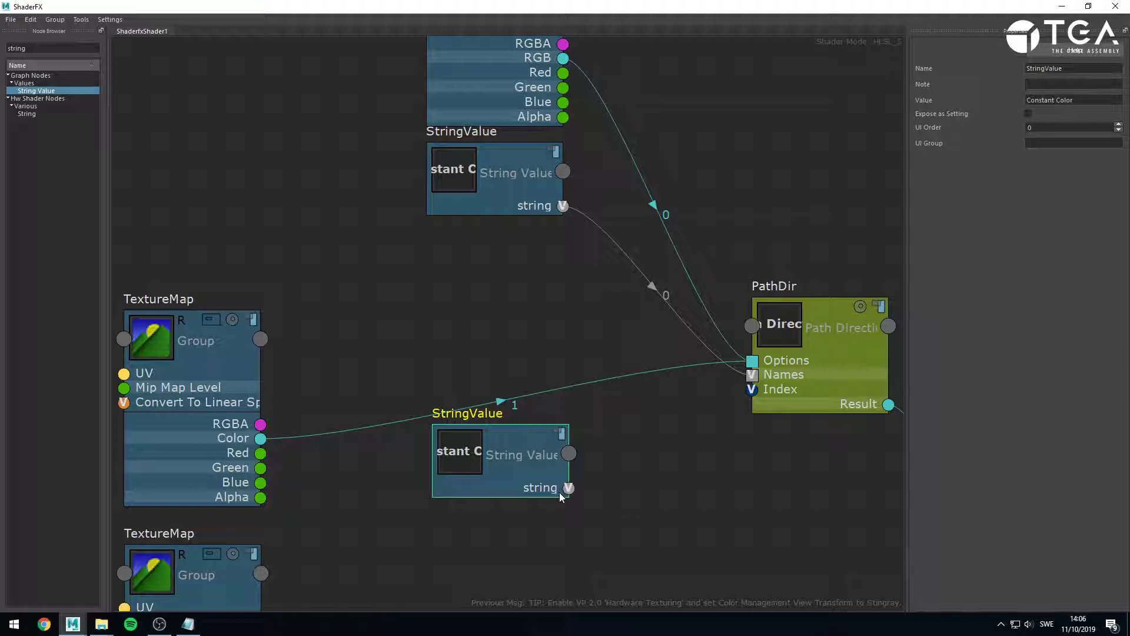
Connect the duplicate StringValue to PathDir's Names input as entry 1.
{"action": "left_click", "coordinate": [587, 461]}
{"action": "left_click_drag", "start_coordinate": [569, 487], "coordinate": [751, 375]}
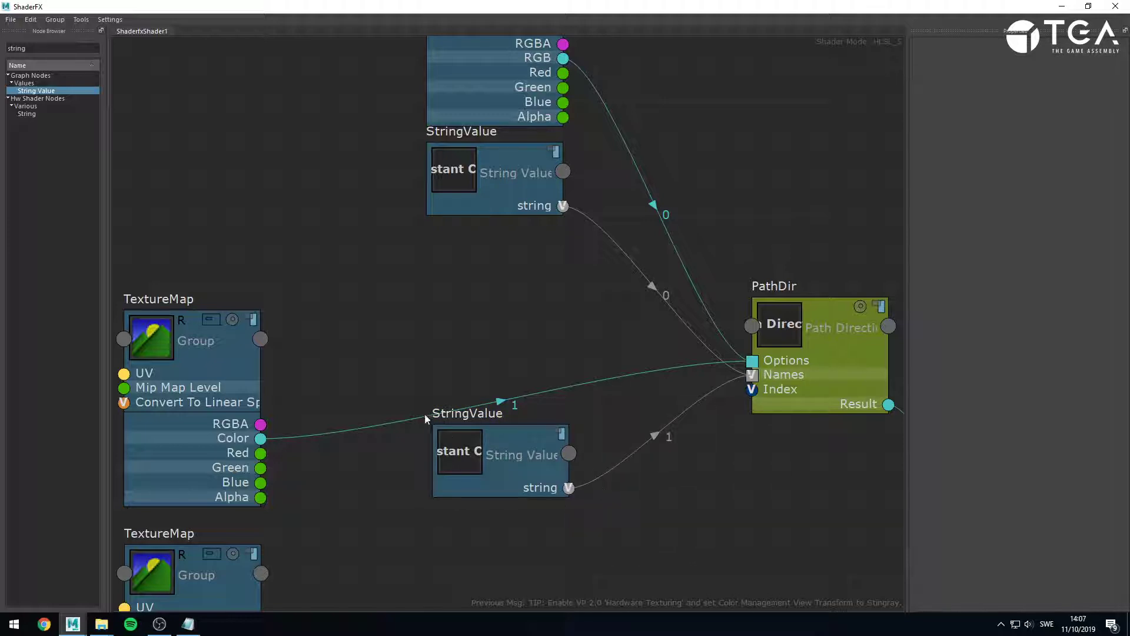
{"action": "middle_click_drag", "start_coordinate": [434, 410], "coordinate": [601, 387]}
{"action": "scroll", "coordinate": [605, 287], "scroll_direction": "down", "scroll_amount": 5}
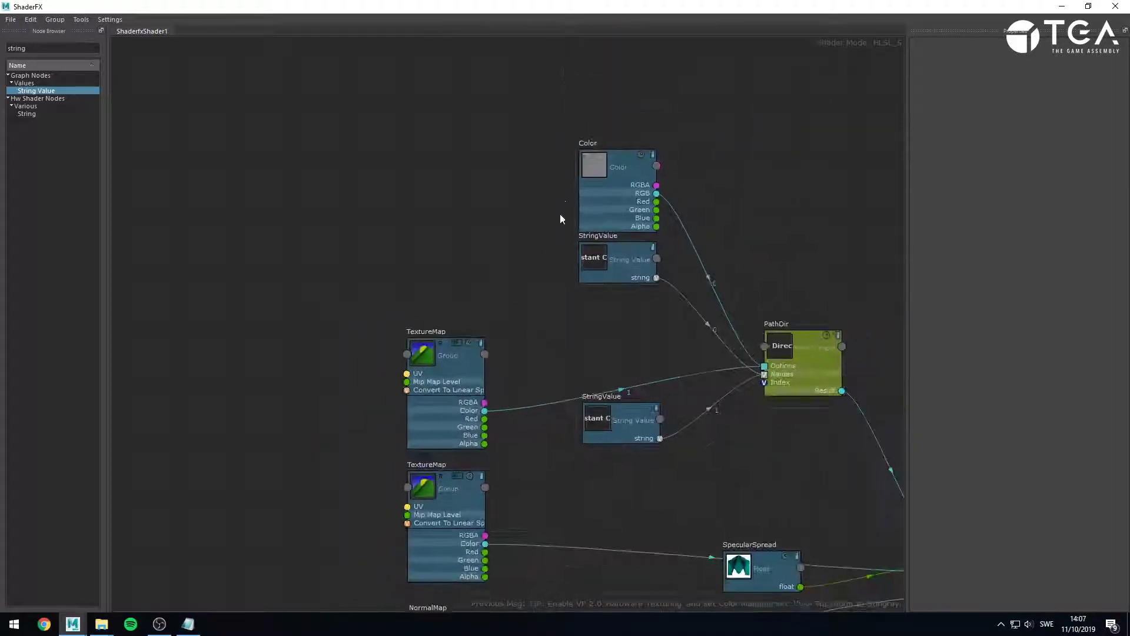
Regroup the Color, TextureMap and second StringValue nodes near PathDir.
{"action": "left_click_drag", "start_coordinate": [560, 196], "coordinate": [532, 195]}
{"action": "left_click_drag", "start_coordinate": [441, 373], "coordinate": [528, 301]}
{"action": "left_click_drag", "start_coordinate": [609, 436], "coordinate": [523, 417]}
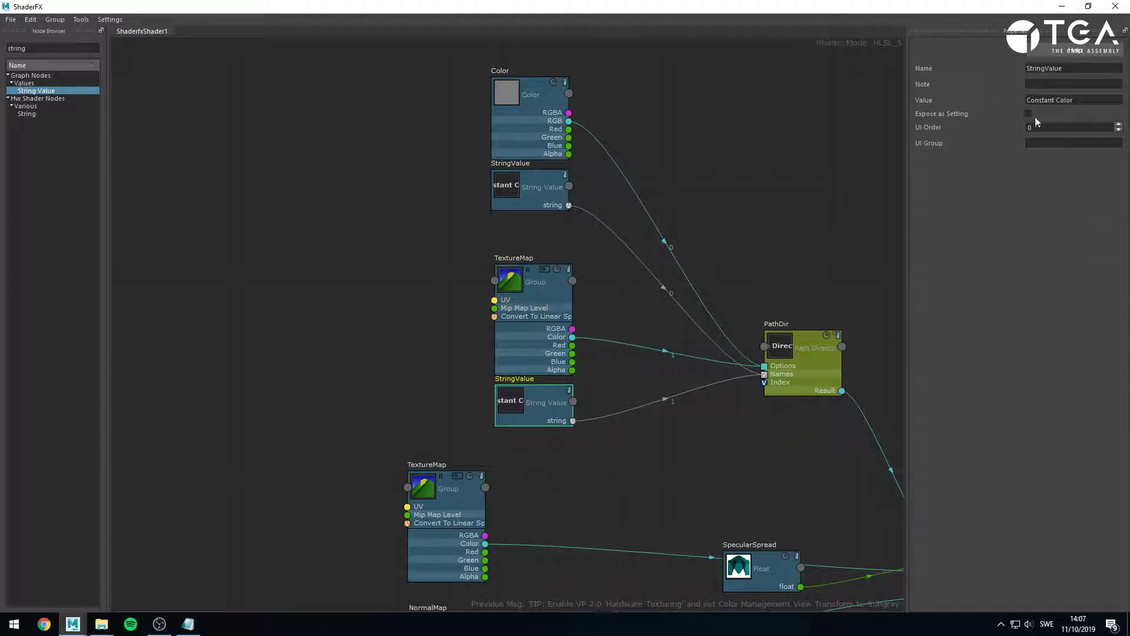
Change the second StringValue to 'Texture Color' and move PathDir up beside its inputs.
{"action": "left_click", "coordinate": [1087, 99]}
{"action": "left_click_drag", "start_coordinate": [1063, 100], "coordinate": [984, 101]}
{"action": "type", "text": "Texture"}
{"action": "left_click_drag", "start_coordinate": [794, 363], "coordinate": [805, 267]}
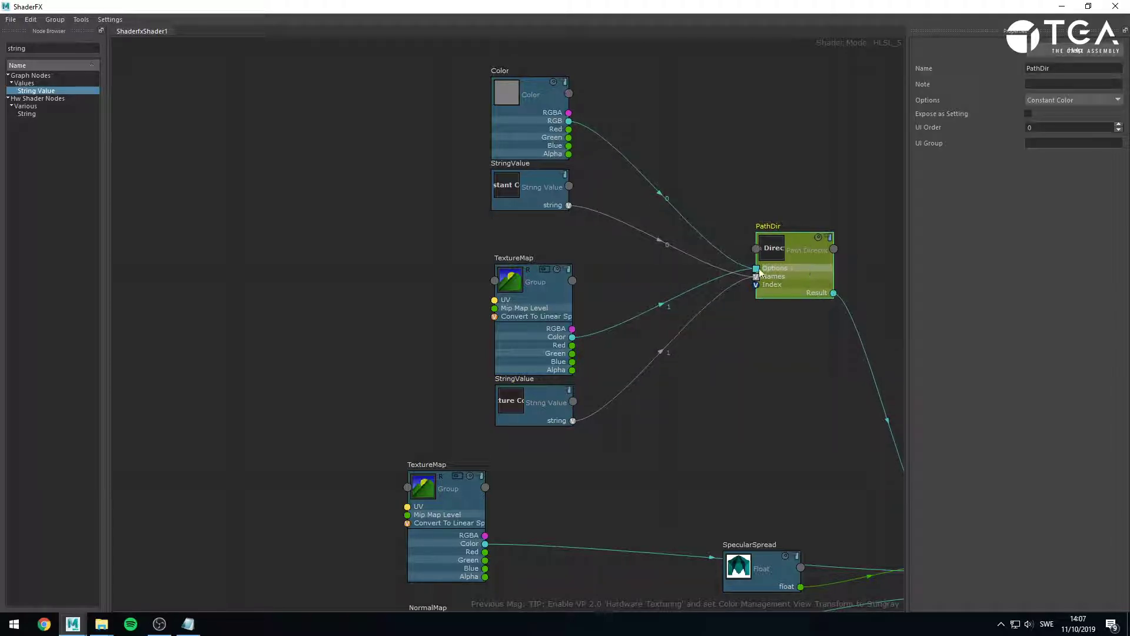
Tick Expose as Setting on PathDir and rename the node 'ColorInput'.
{"action": "left_click", "coordinate": [1029, 113]}
{"action": "double_click", "coordinate": [1044, 68]}
{"action": "type", "text": "ColorInput"}
{"action": "key", "text": "Return"}
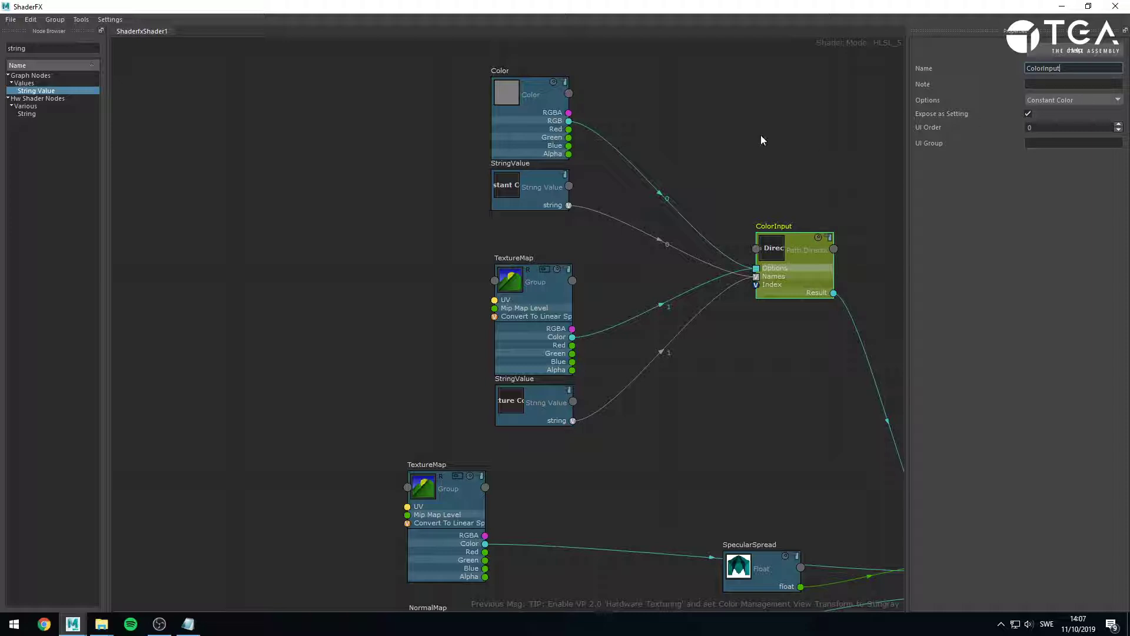
{"action": "left_click", "coordinate": [739, 133]}
In the shader's Settings, switch ColorInput to Texture Color, then back to Constant Color.
{"action": "double_click", "coordinate": [923, 6]}
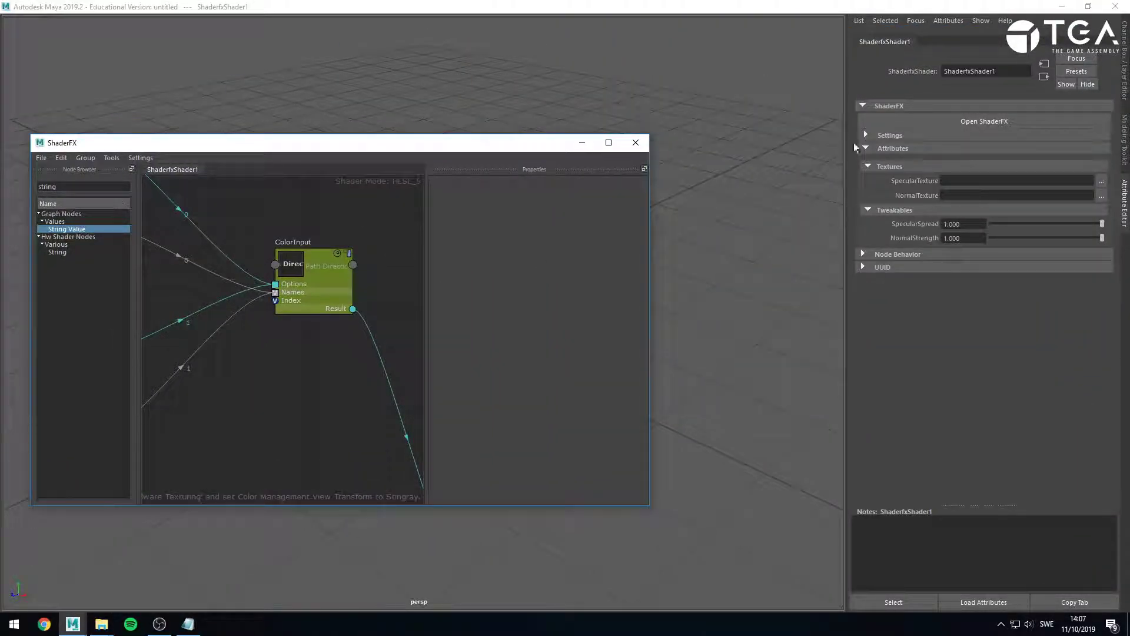
{"action": "left_click", "coordinate": [865, 135]}
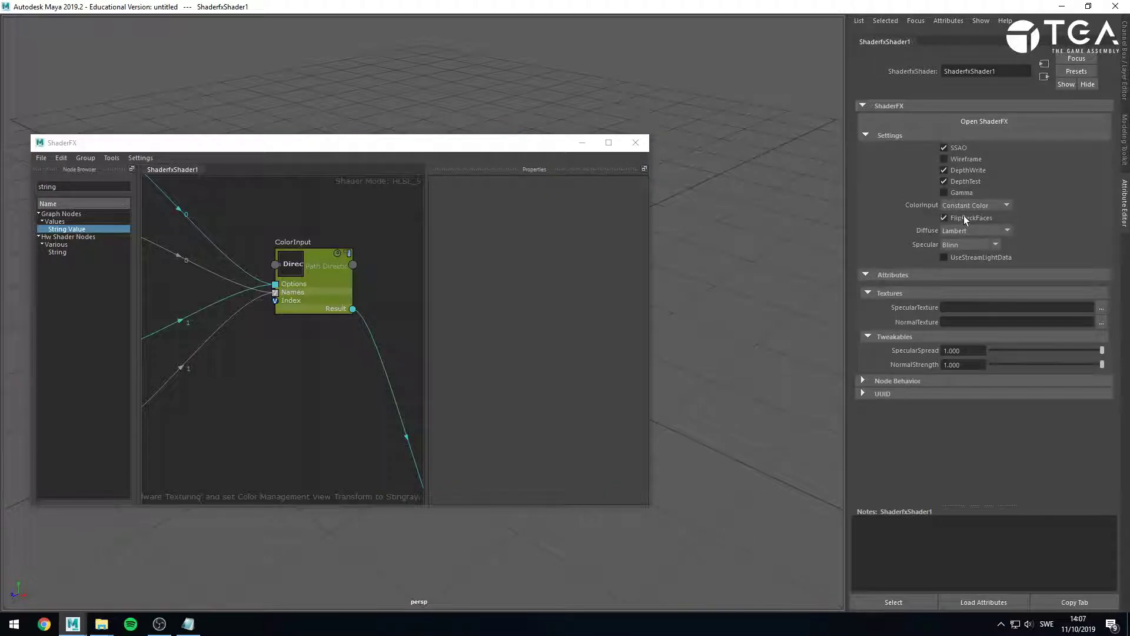
{"action": "left_click", "coordinate": [1007, 207]}
{"action": "left_click", "coordinate": [974, 231]}
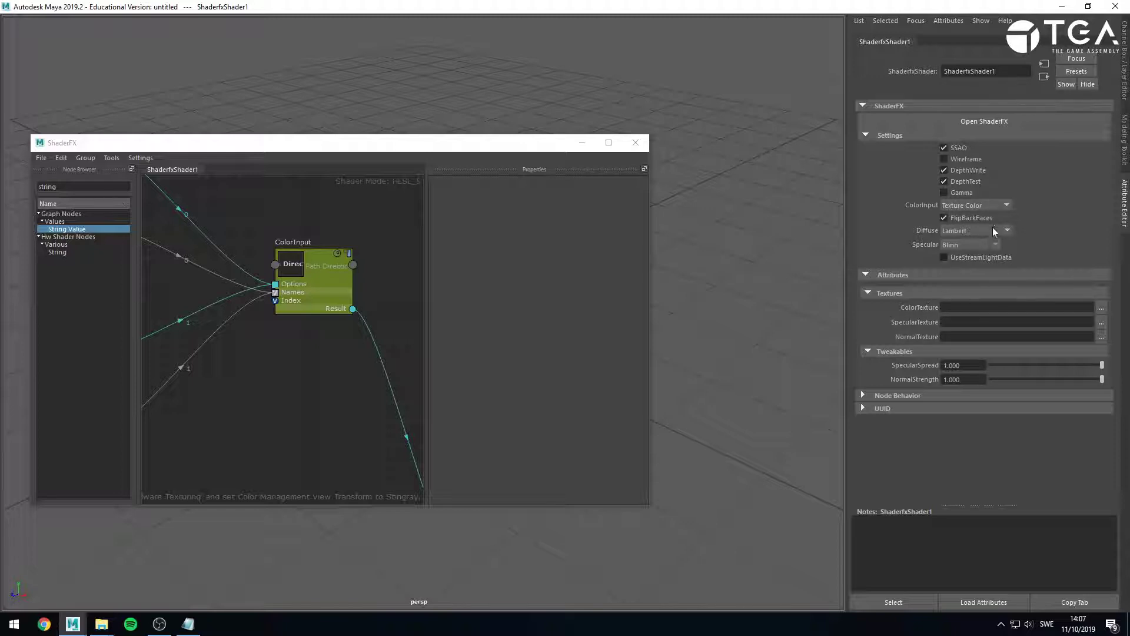
{"action": "left_click", "coordinate": [1001, 205]}
{"action": "left_click", "coordinate": [977, 219]}
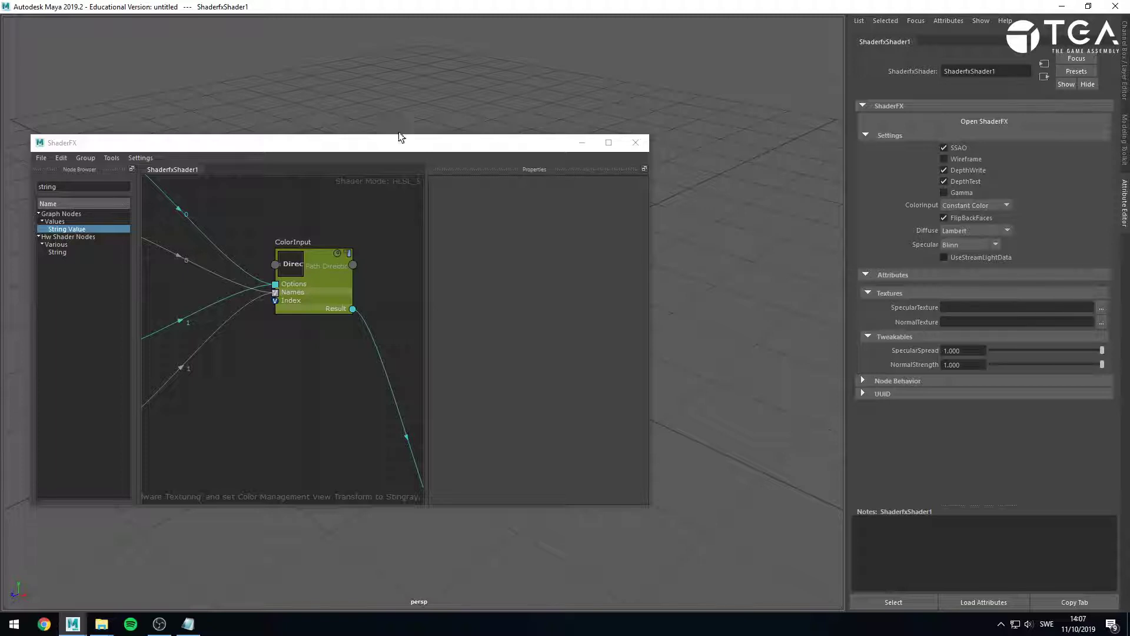
Expose the Color node as a material input renamed 'ColorConstant', then check TextureMap.
{"action": "left_click_drag", "start_coordinate": [404, 143], "coordinate": [589, 4]}
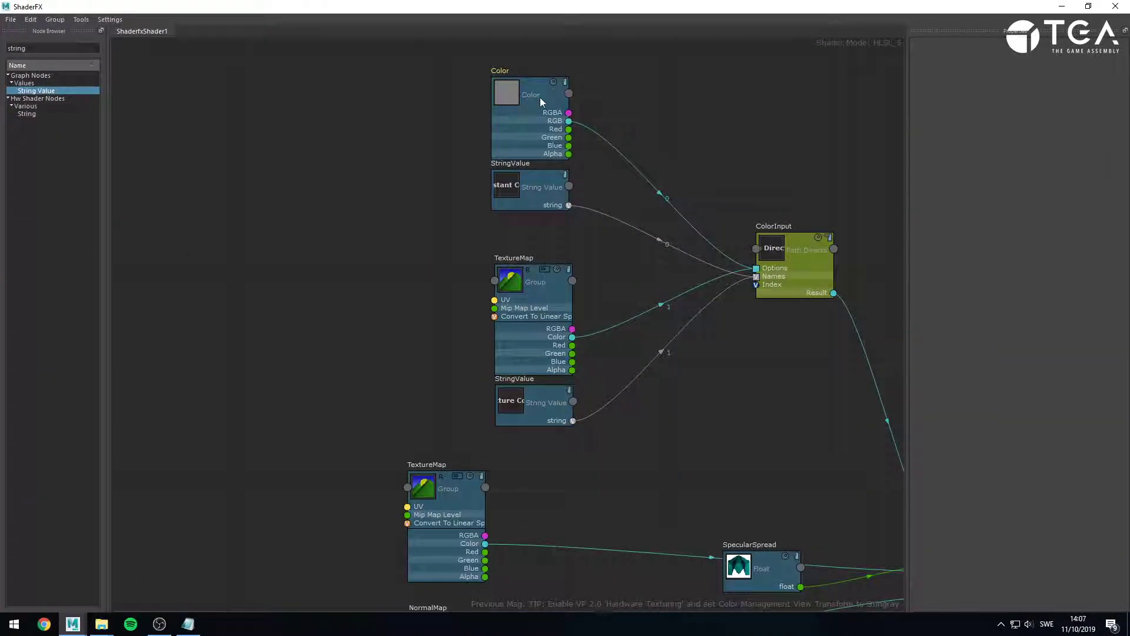
{"action": "left_click", "coordinate": [540, 96]}
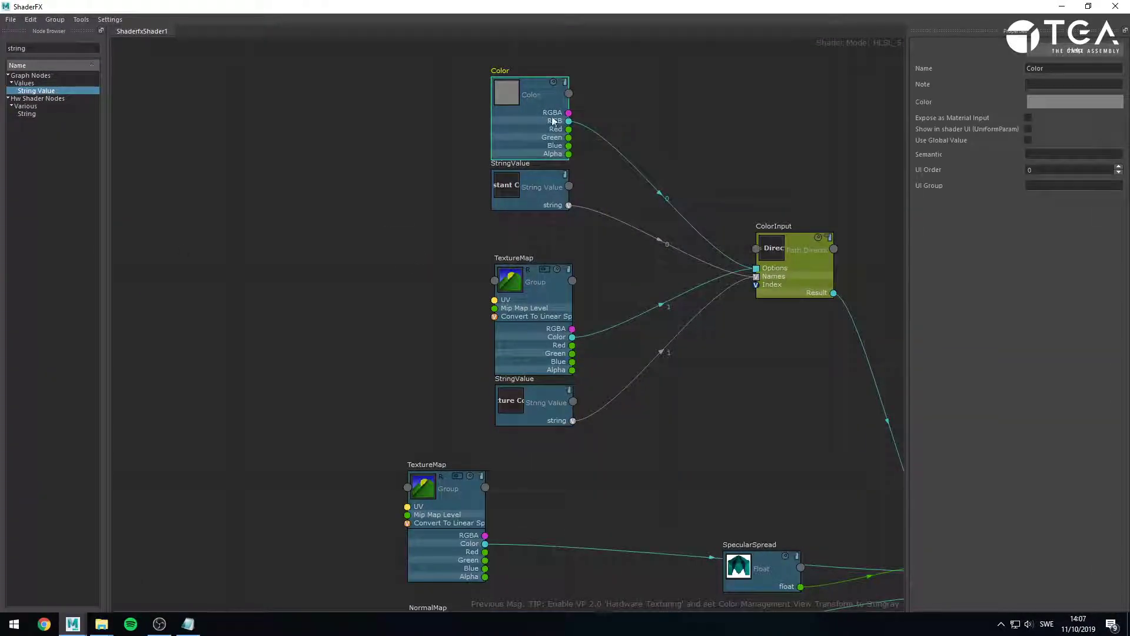
{"action": "left_click", "coordinate": [1029, 117]}
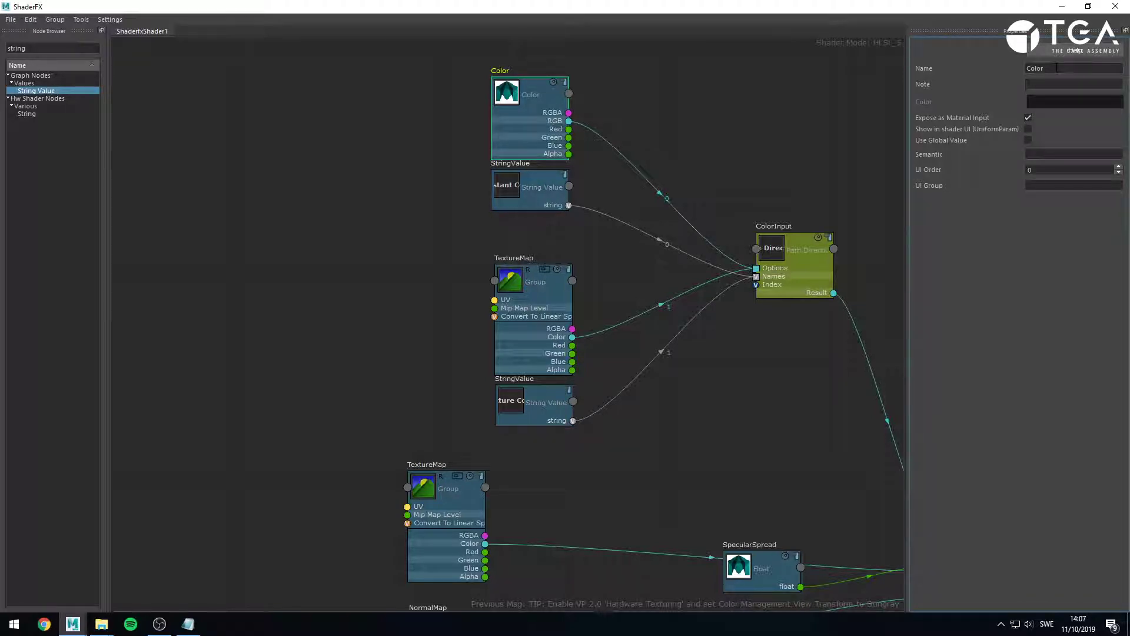
{"action": "left_click", "coordinate": [1055, 69]}
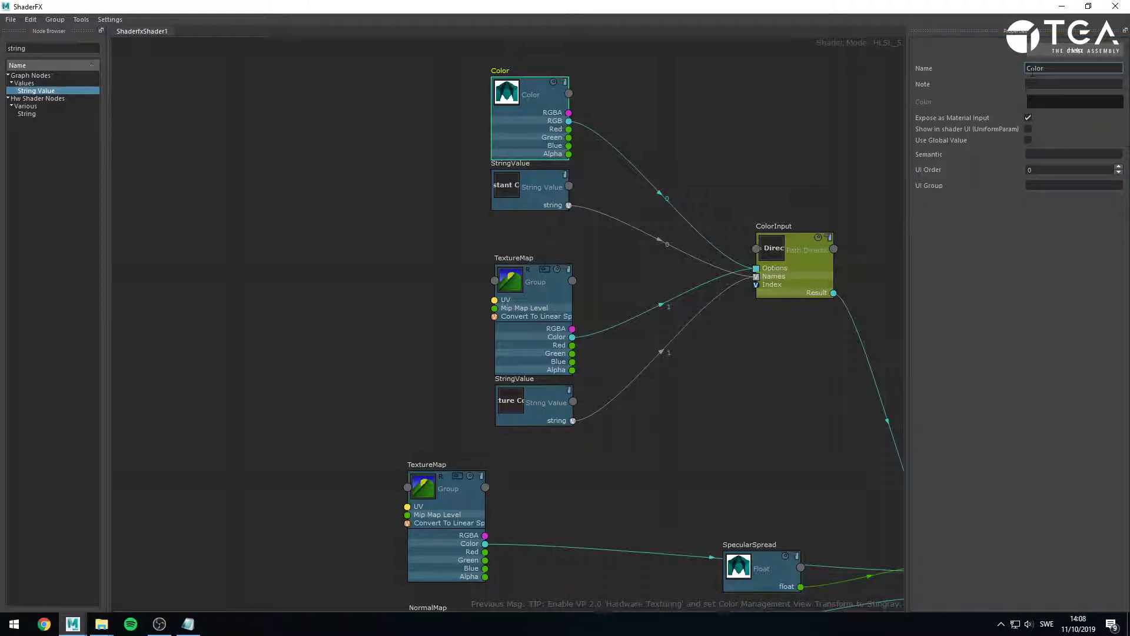
{"action": "type", "text": "Constant"}
{"action": "key", "text": "Return"}
{"action": "left_click", "coordinate": [537, 313]}
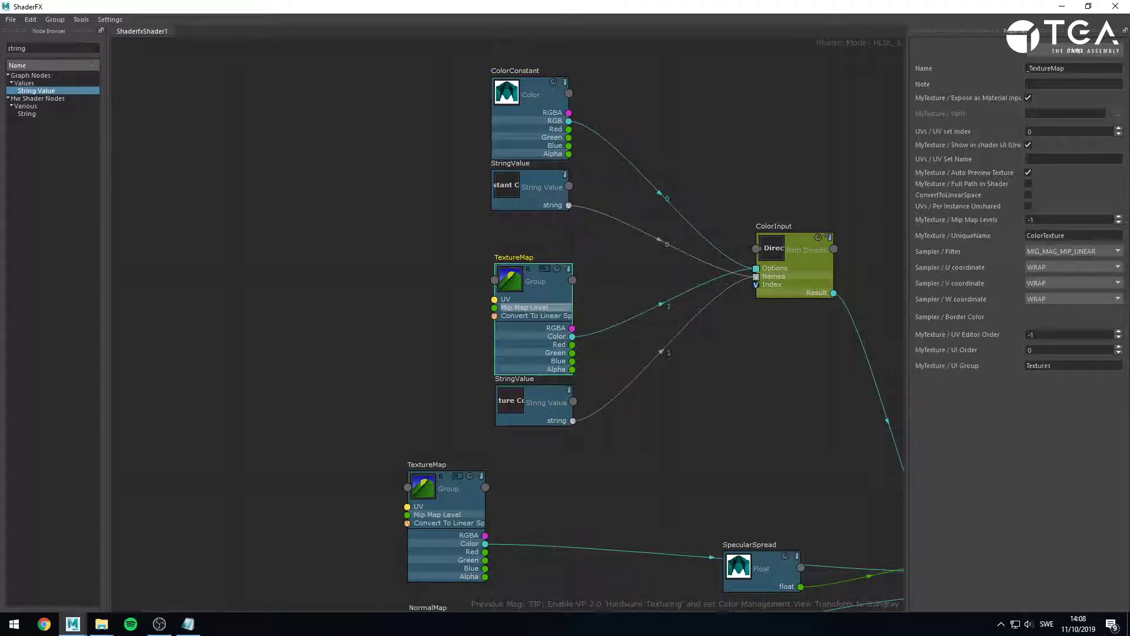
{"action": "left_click", "coordinate": [1062, 7]}
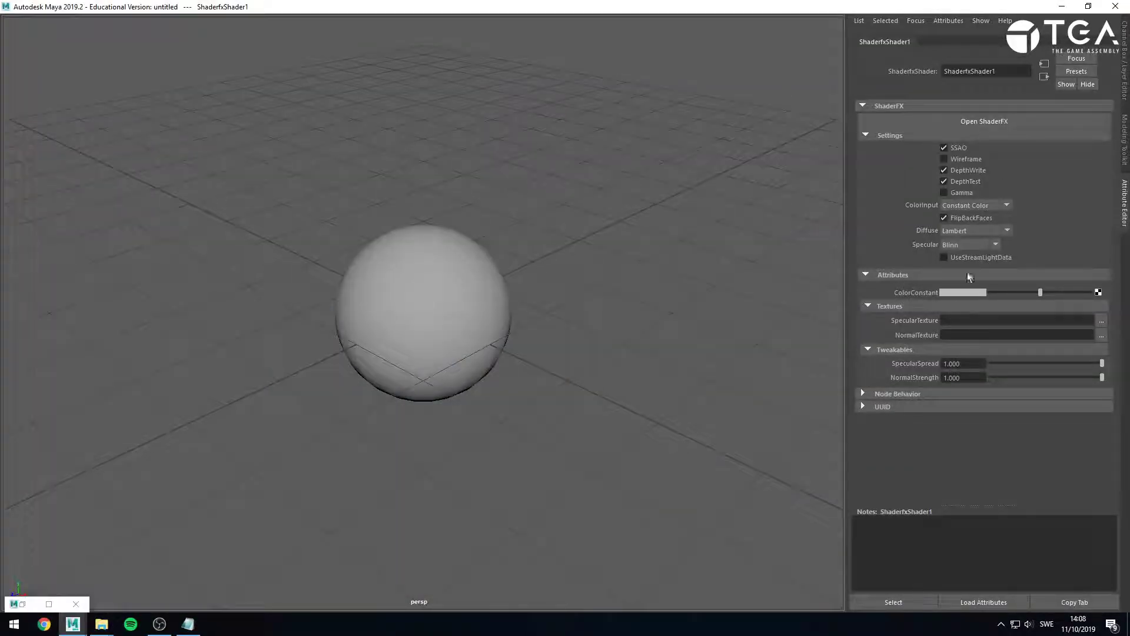
Toggle ColorInput between Texture Color and Constant Color, then restore ShaderFX full-screen, zoomed out.
{"action": "left_click", "coordinate": [982, 204]}
{"action": "left_click", "coordinate": [980, 230]}
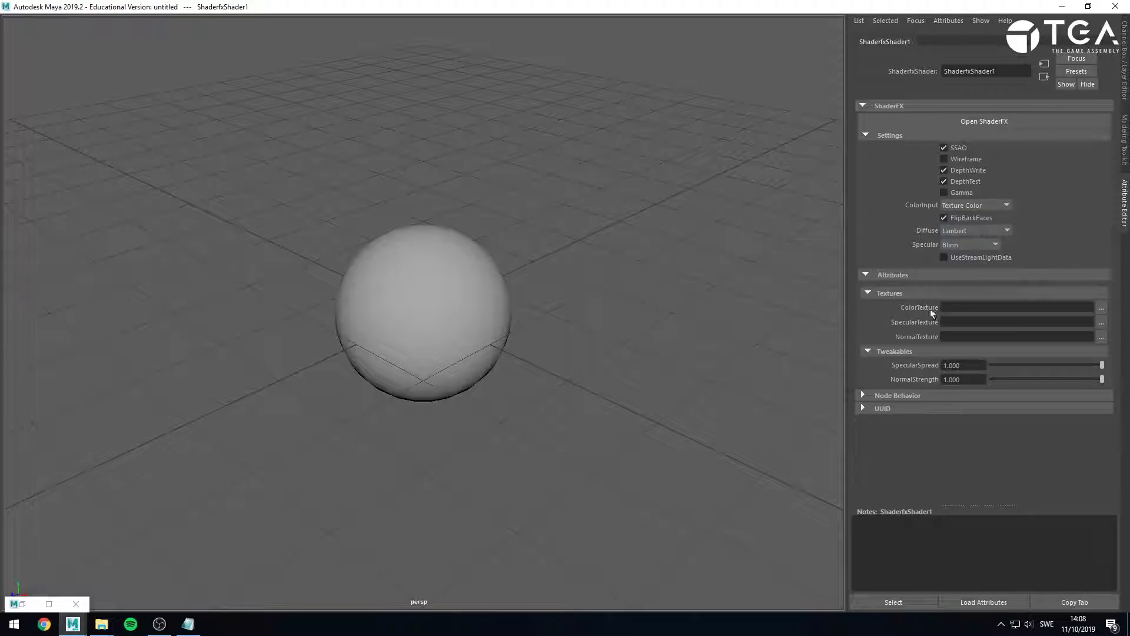
{"action": "left_click", "coordinate": [995, 206]}
{"action": "left_click", "coordinate": [977, 218]}
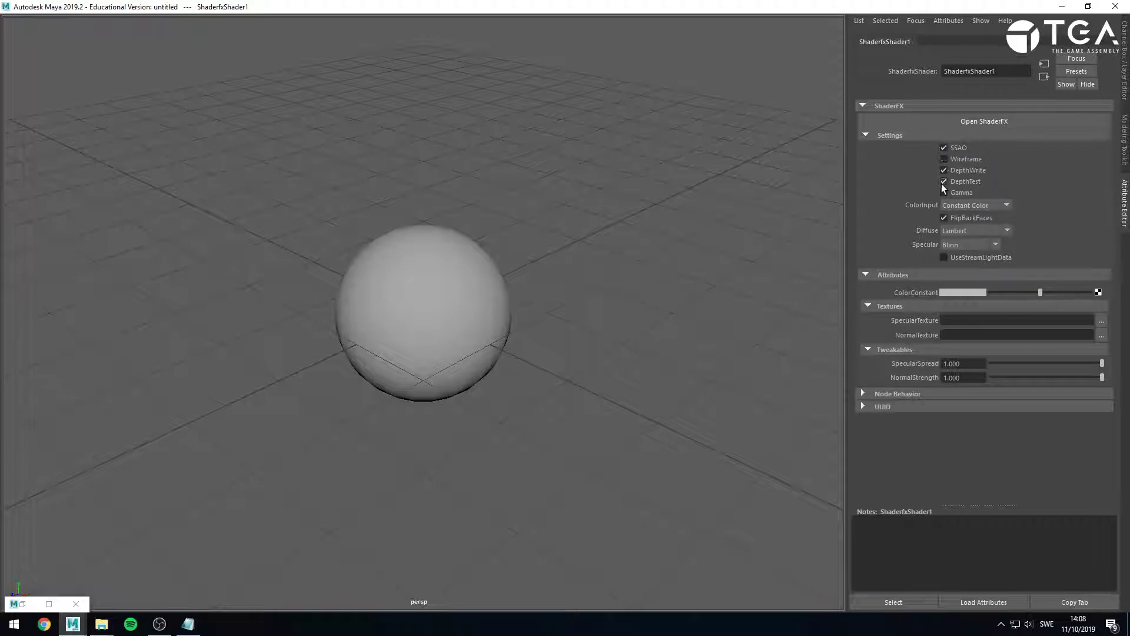
{"action": "left_click", "coordinate": [944, 217]}
{"action": "left_click", "coordinate": [49, 604]}
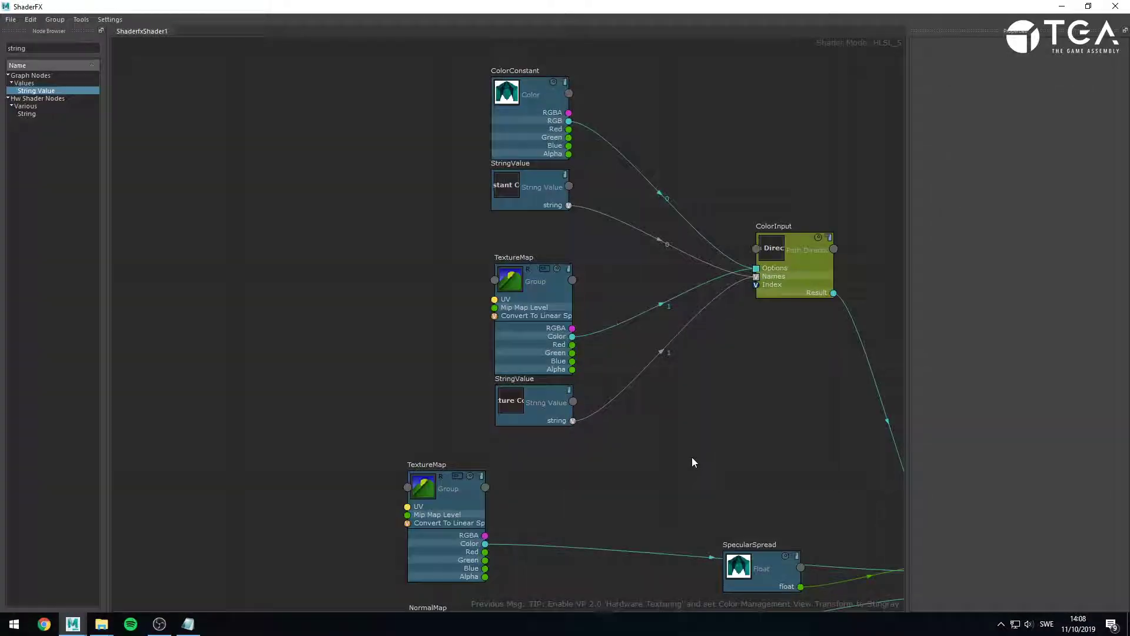
{"action": "scroll", "coordinate": [637, 455], "scroll_direction": "down", "scroll_amount": 6}
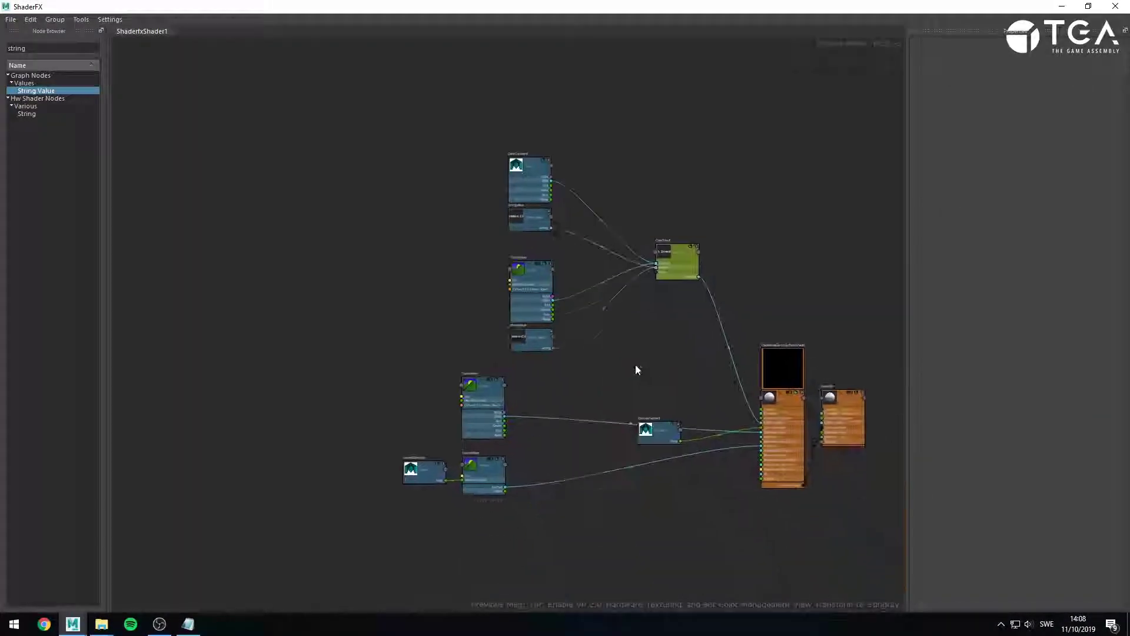